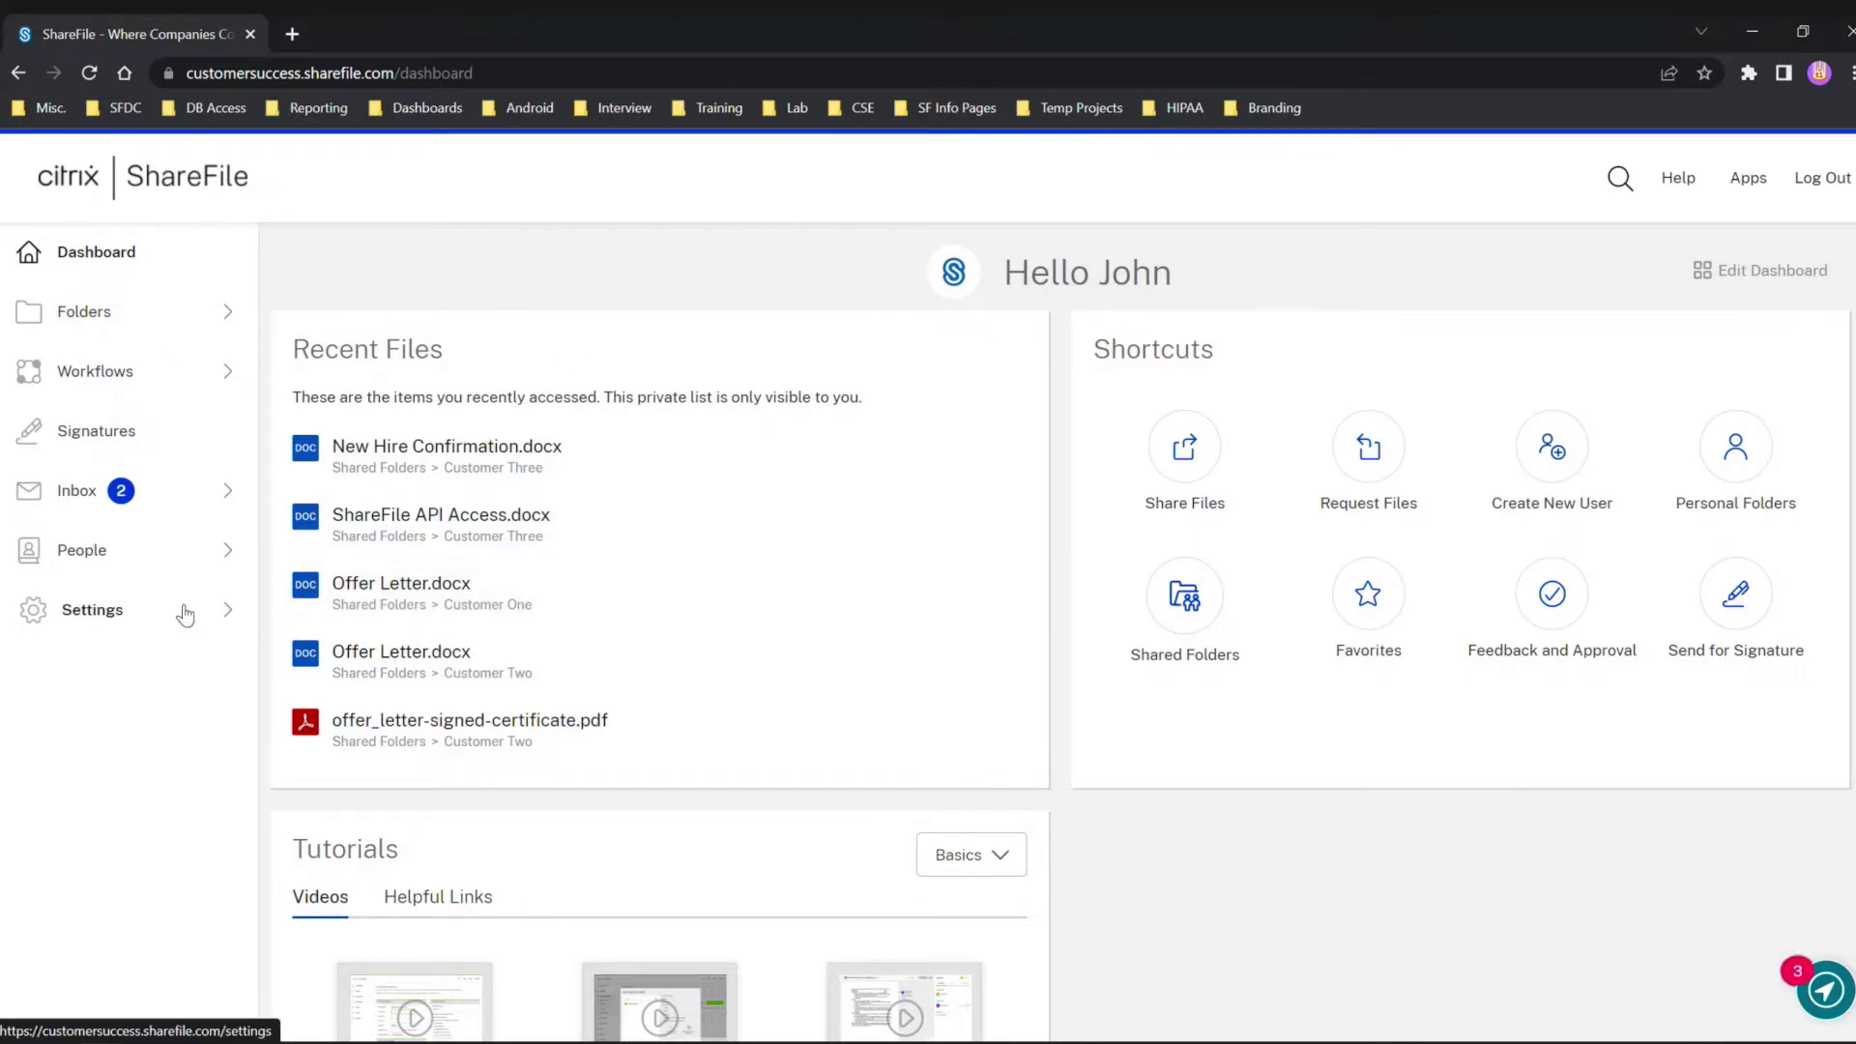
Open an employee's account settings from People > Browse Employees.
click(167, 566)
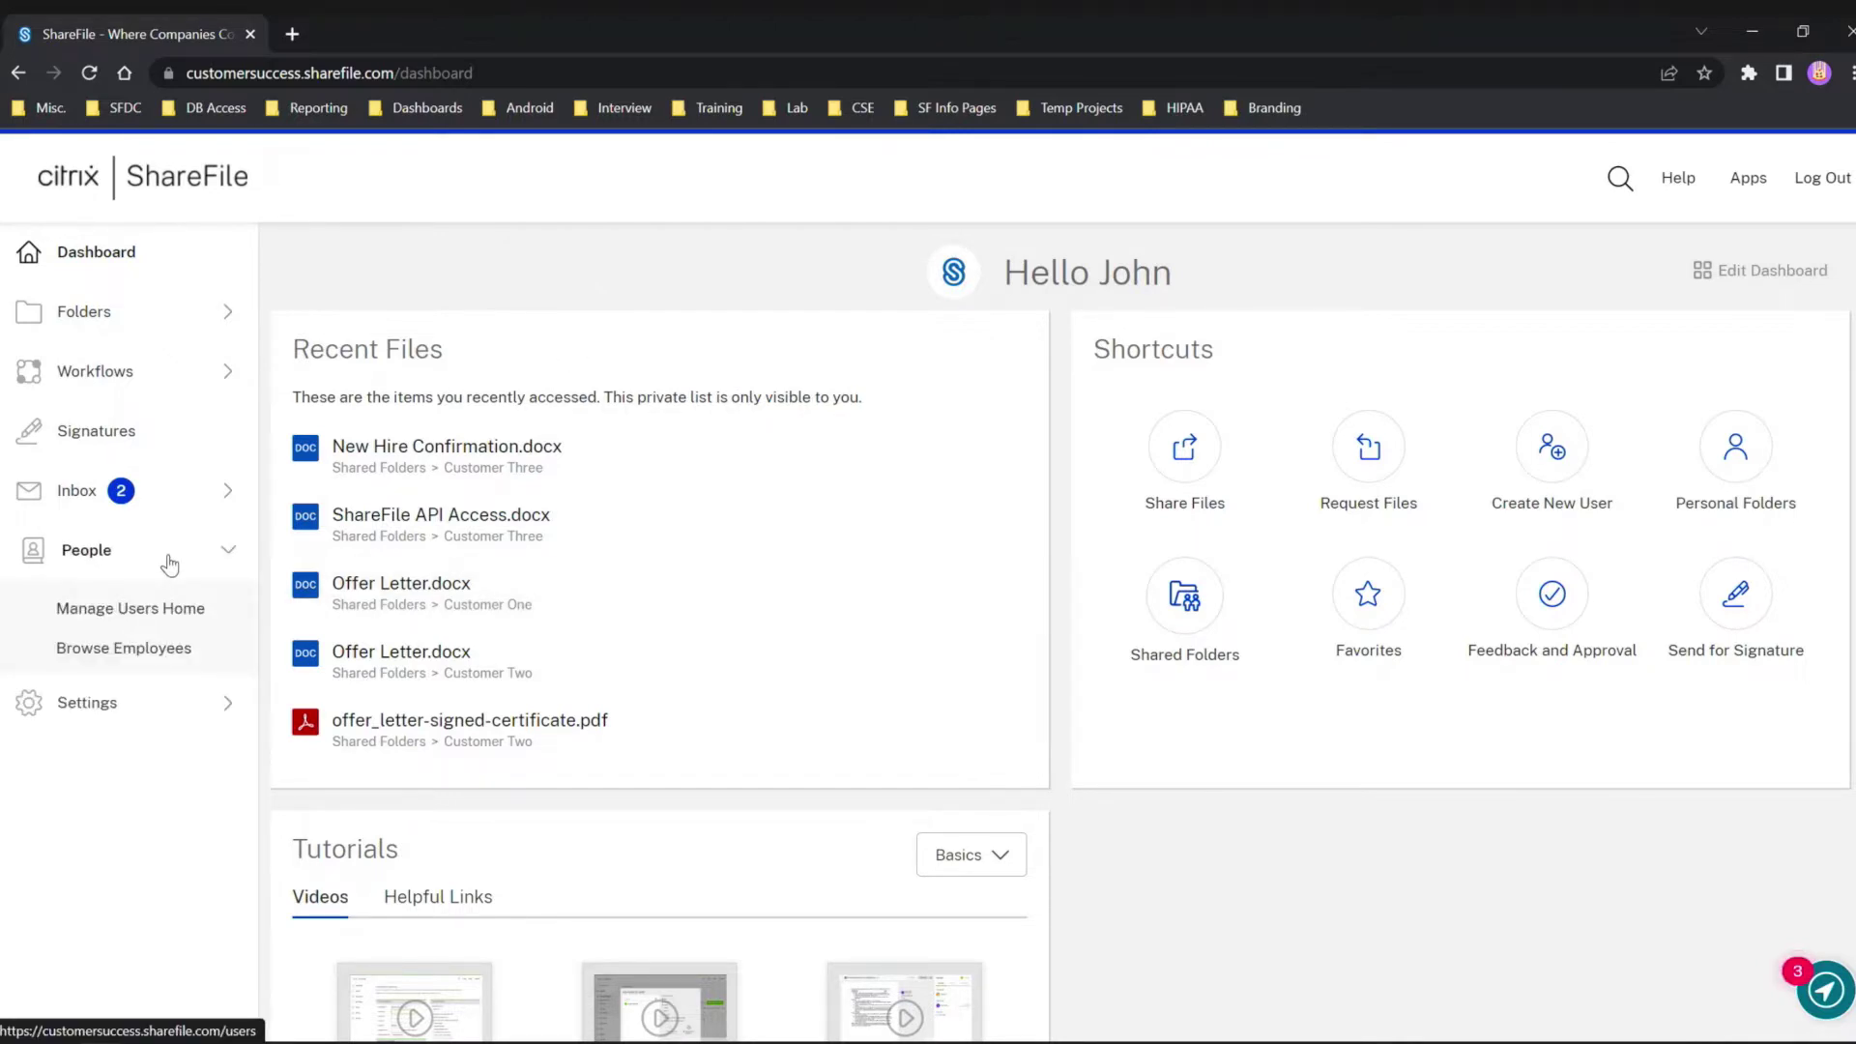
click(166, 650)
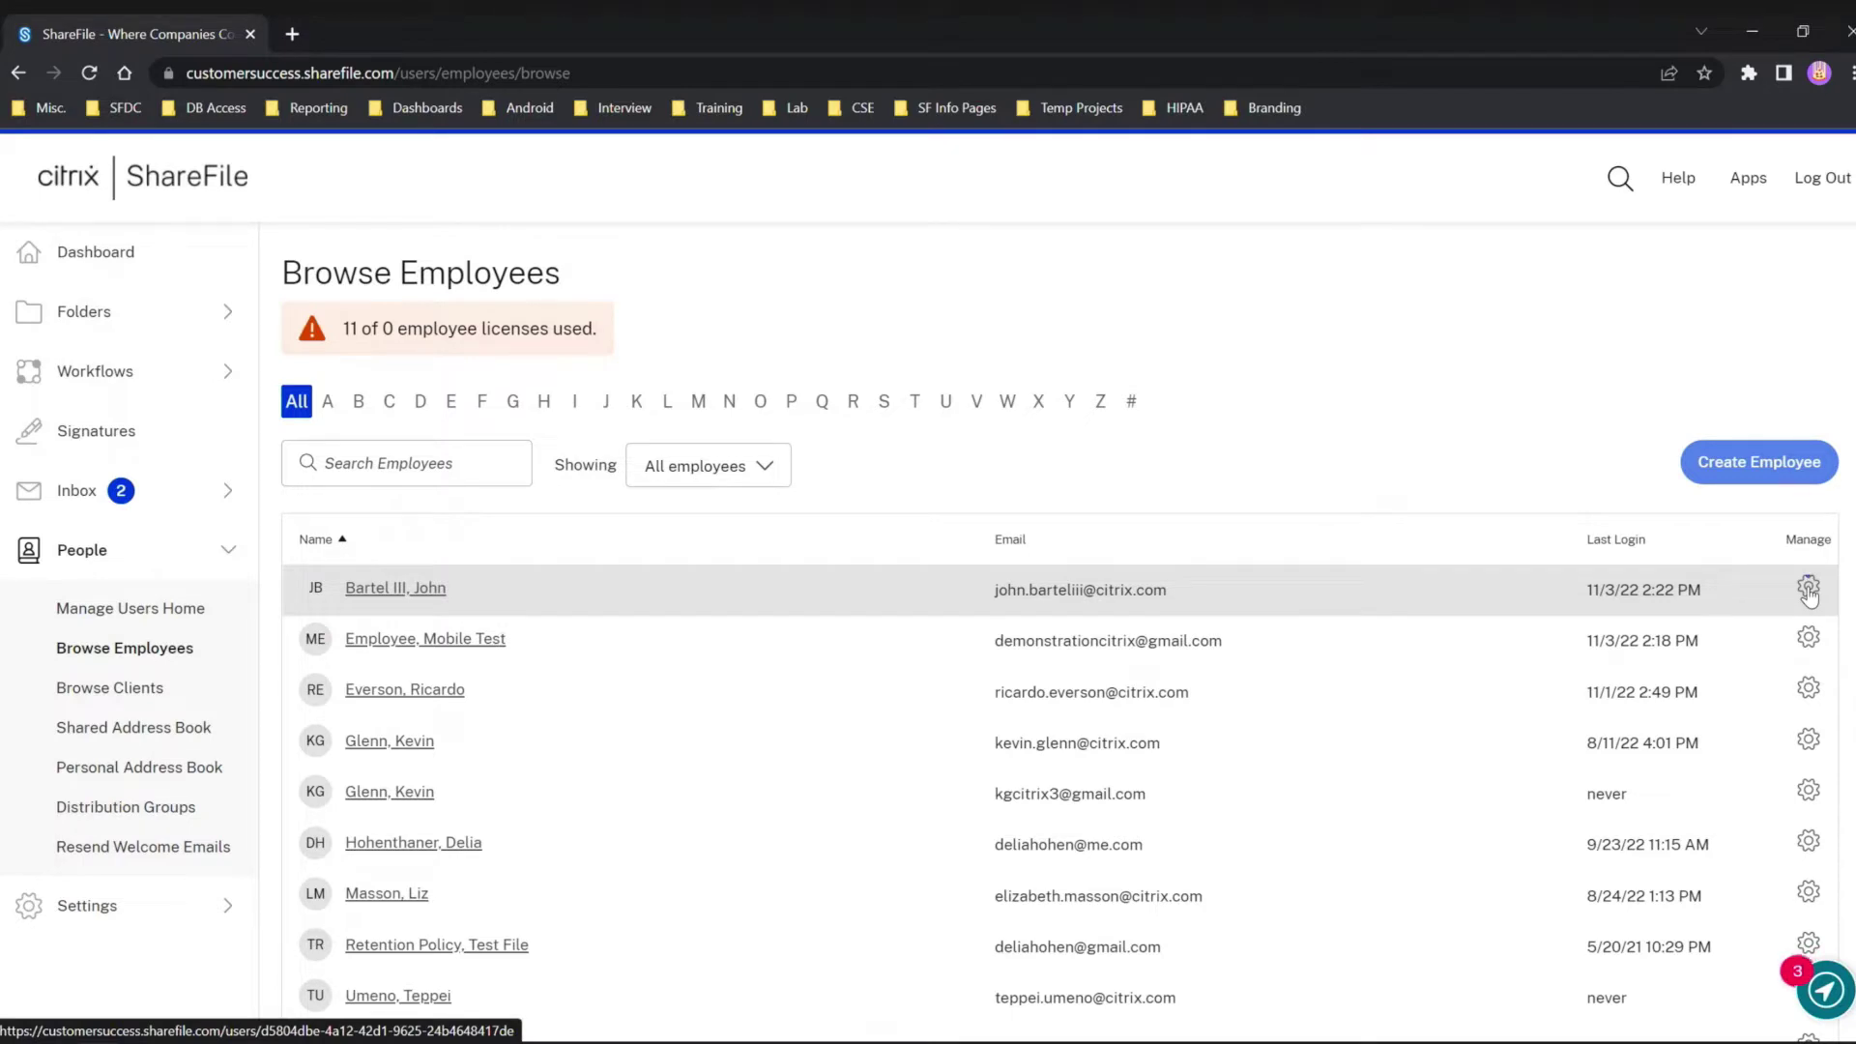
click(1808, 590)
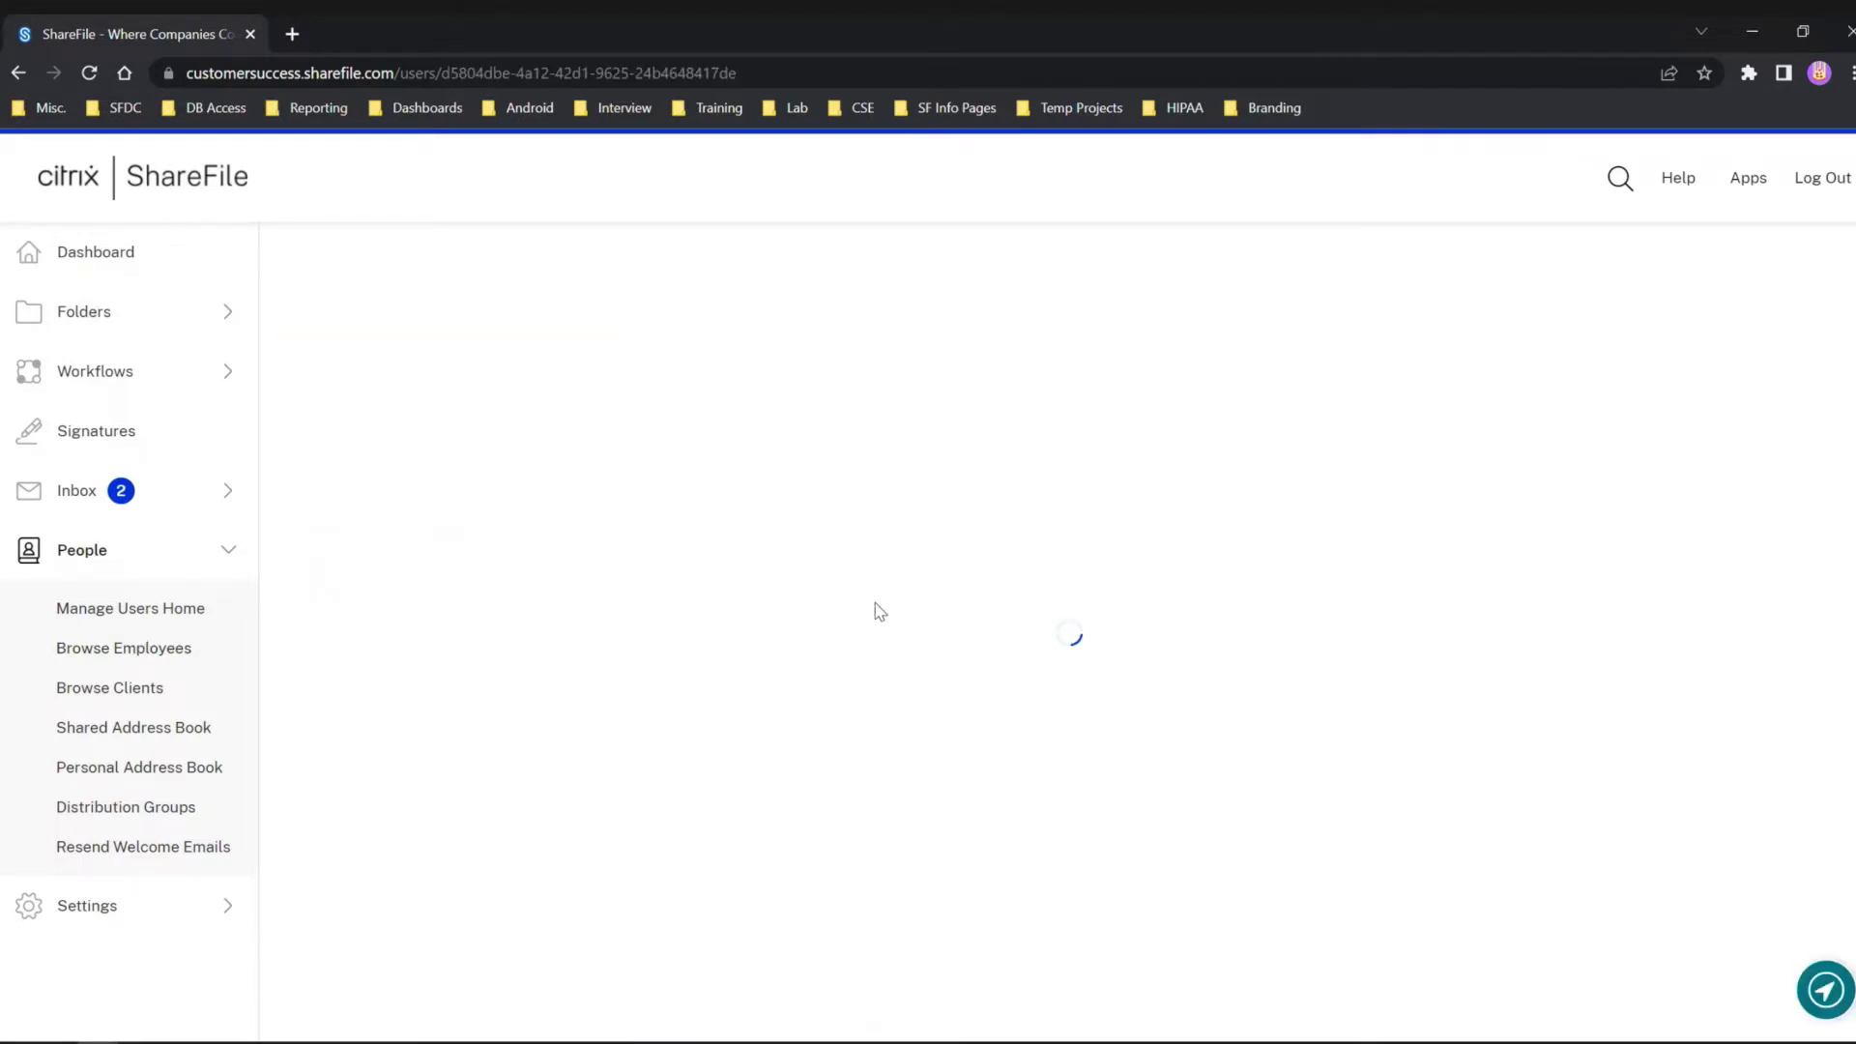
Expand the employee's User Access section and scroll through its permission checkboxes.
scroll(713, 651, down, 3)
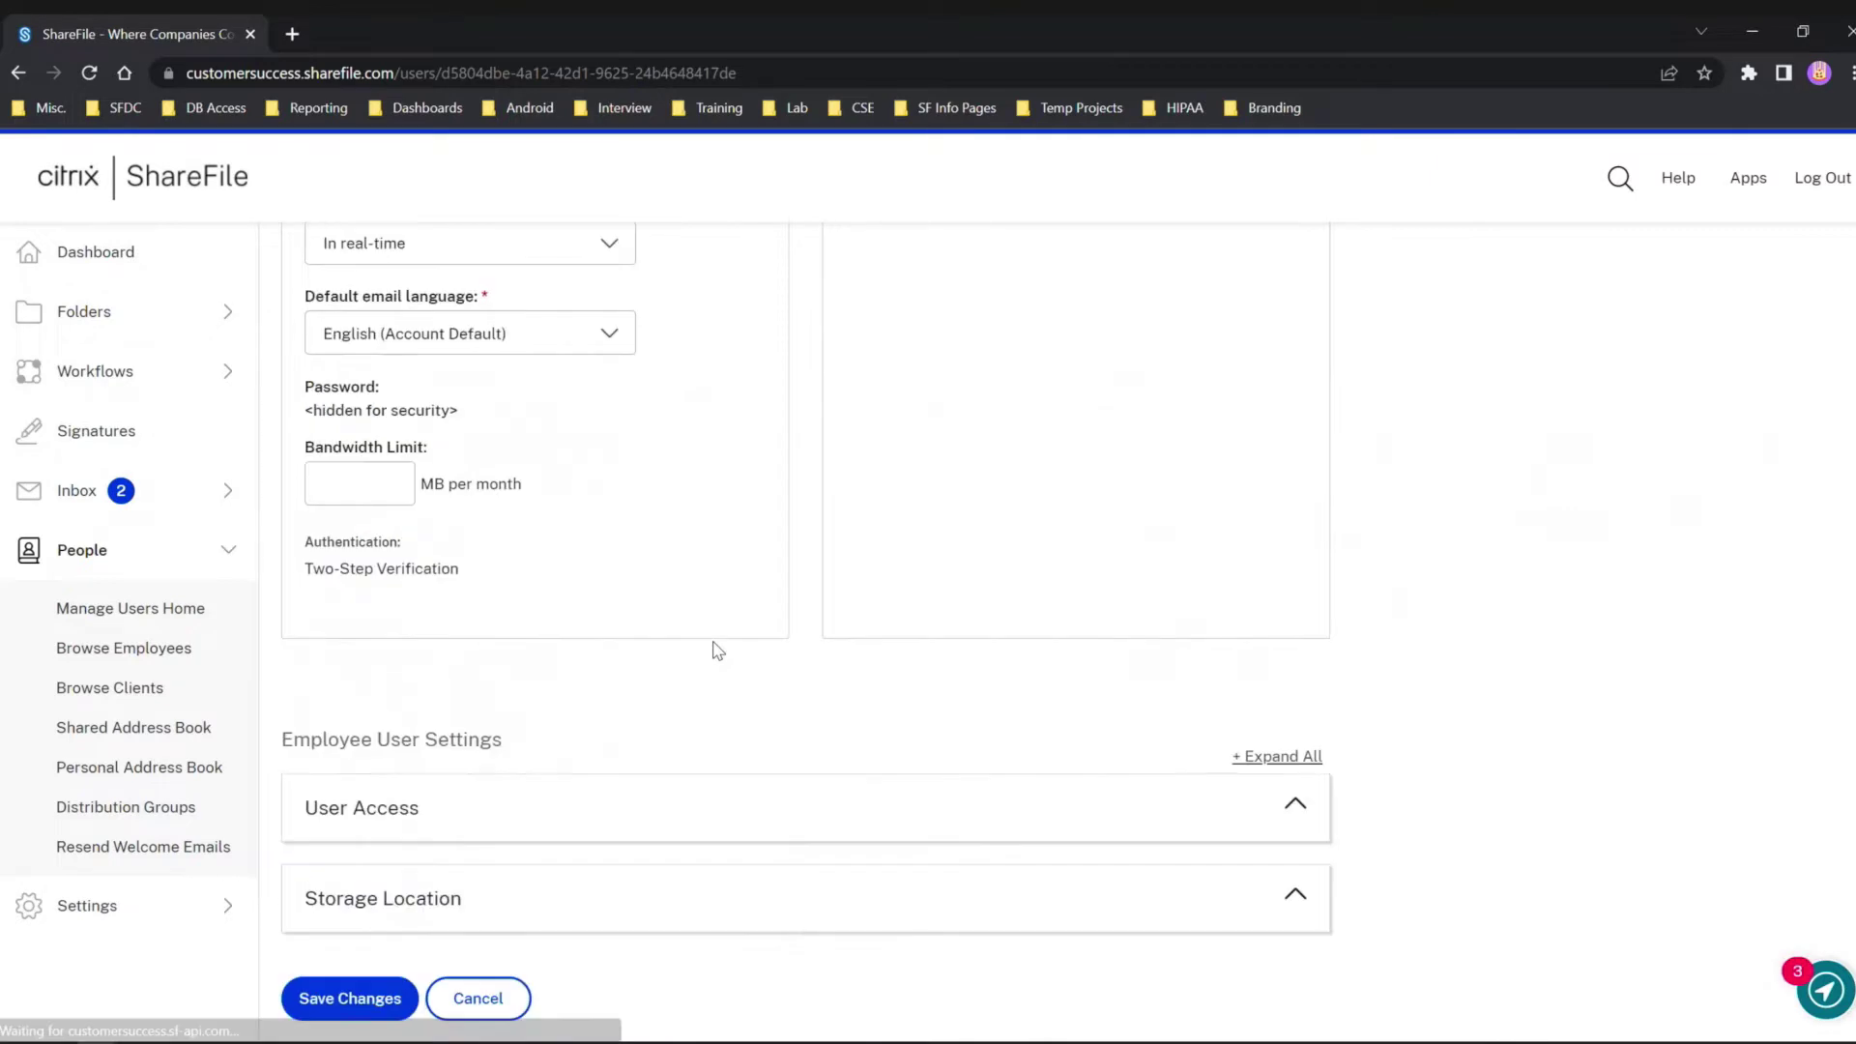
click(520, 797)
scroll(522, 796, down, 5)
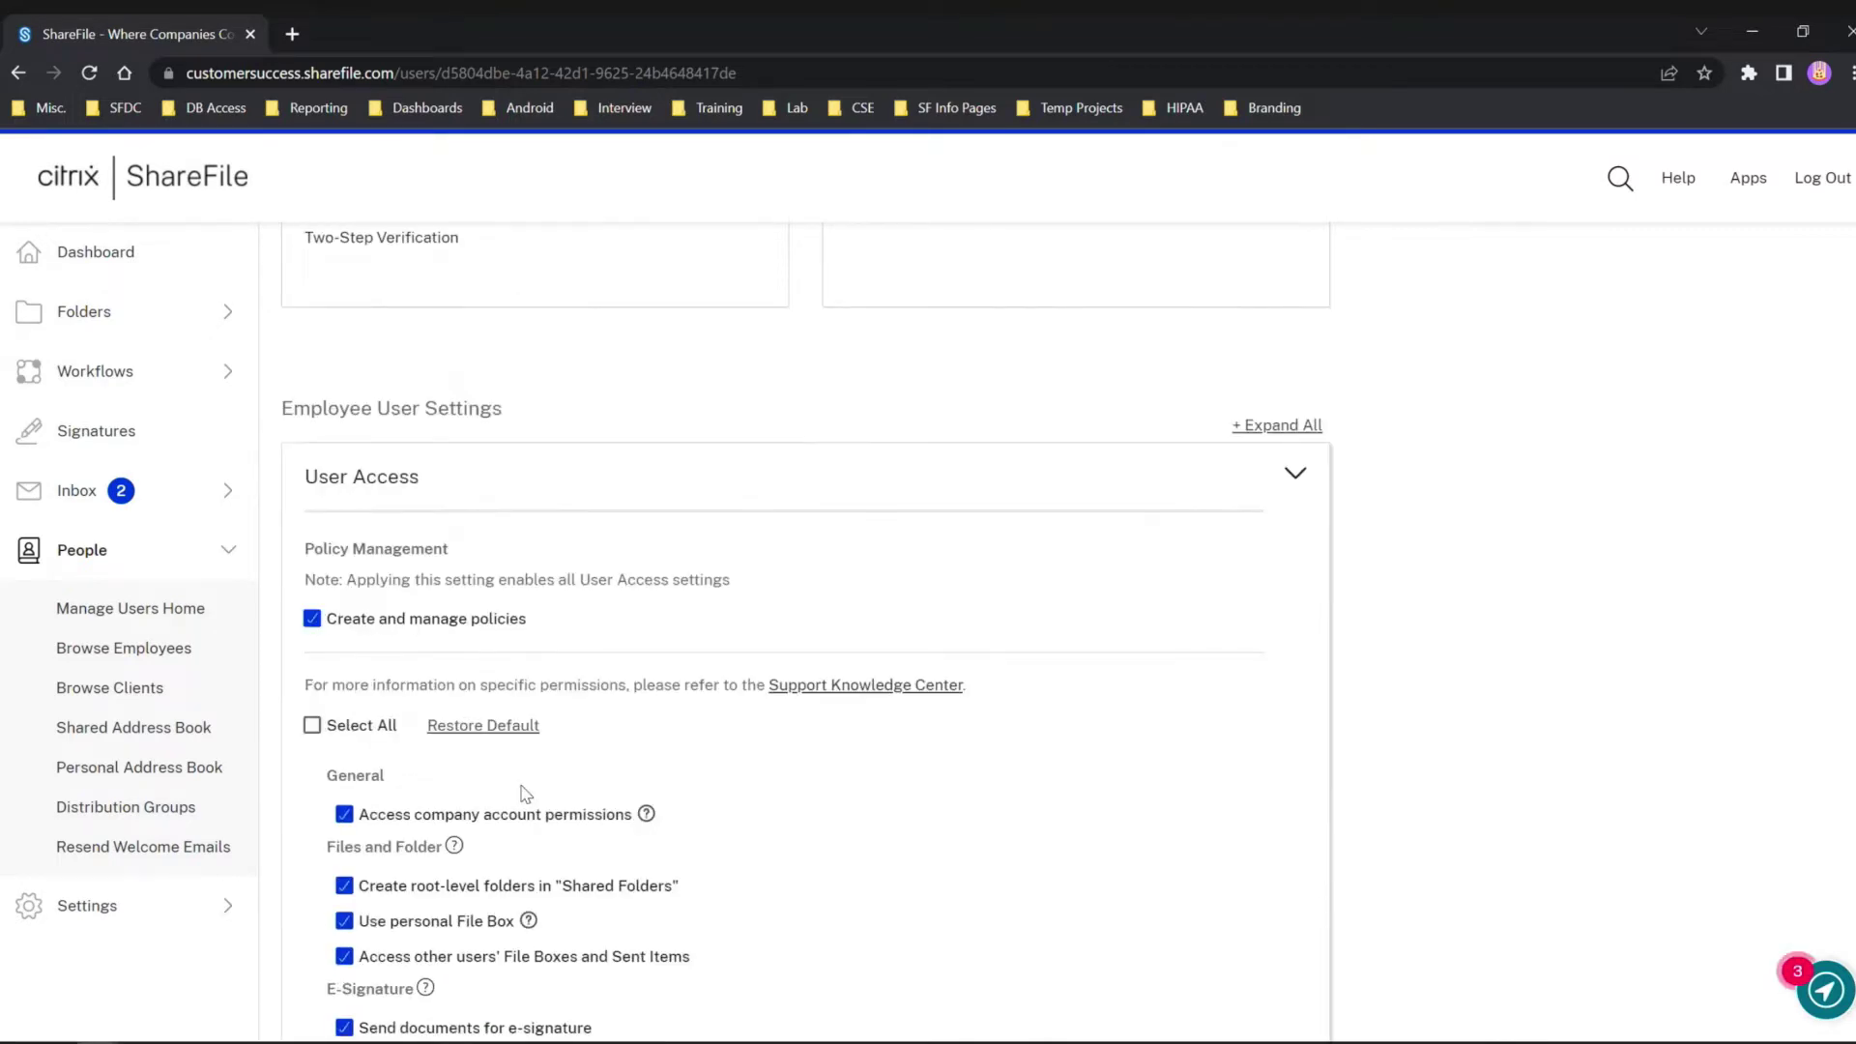
scroll(525, 794, down, 2)
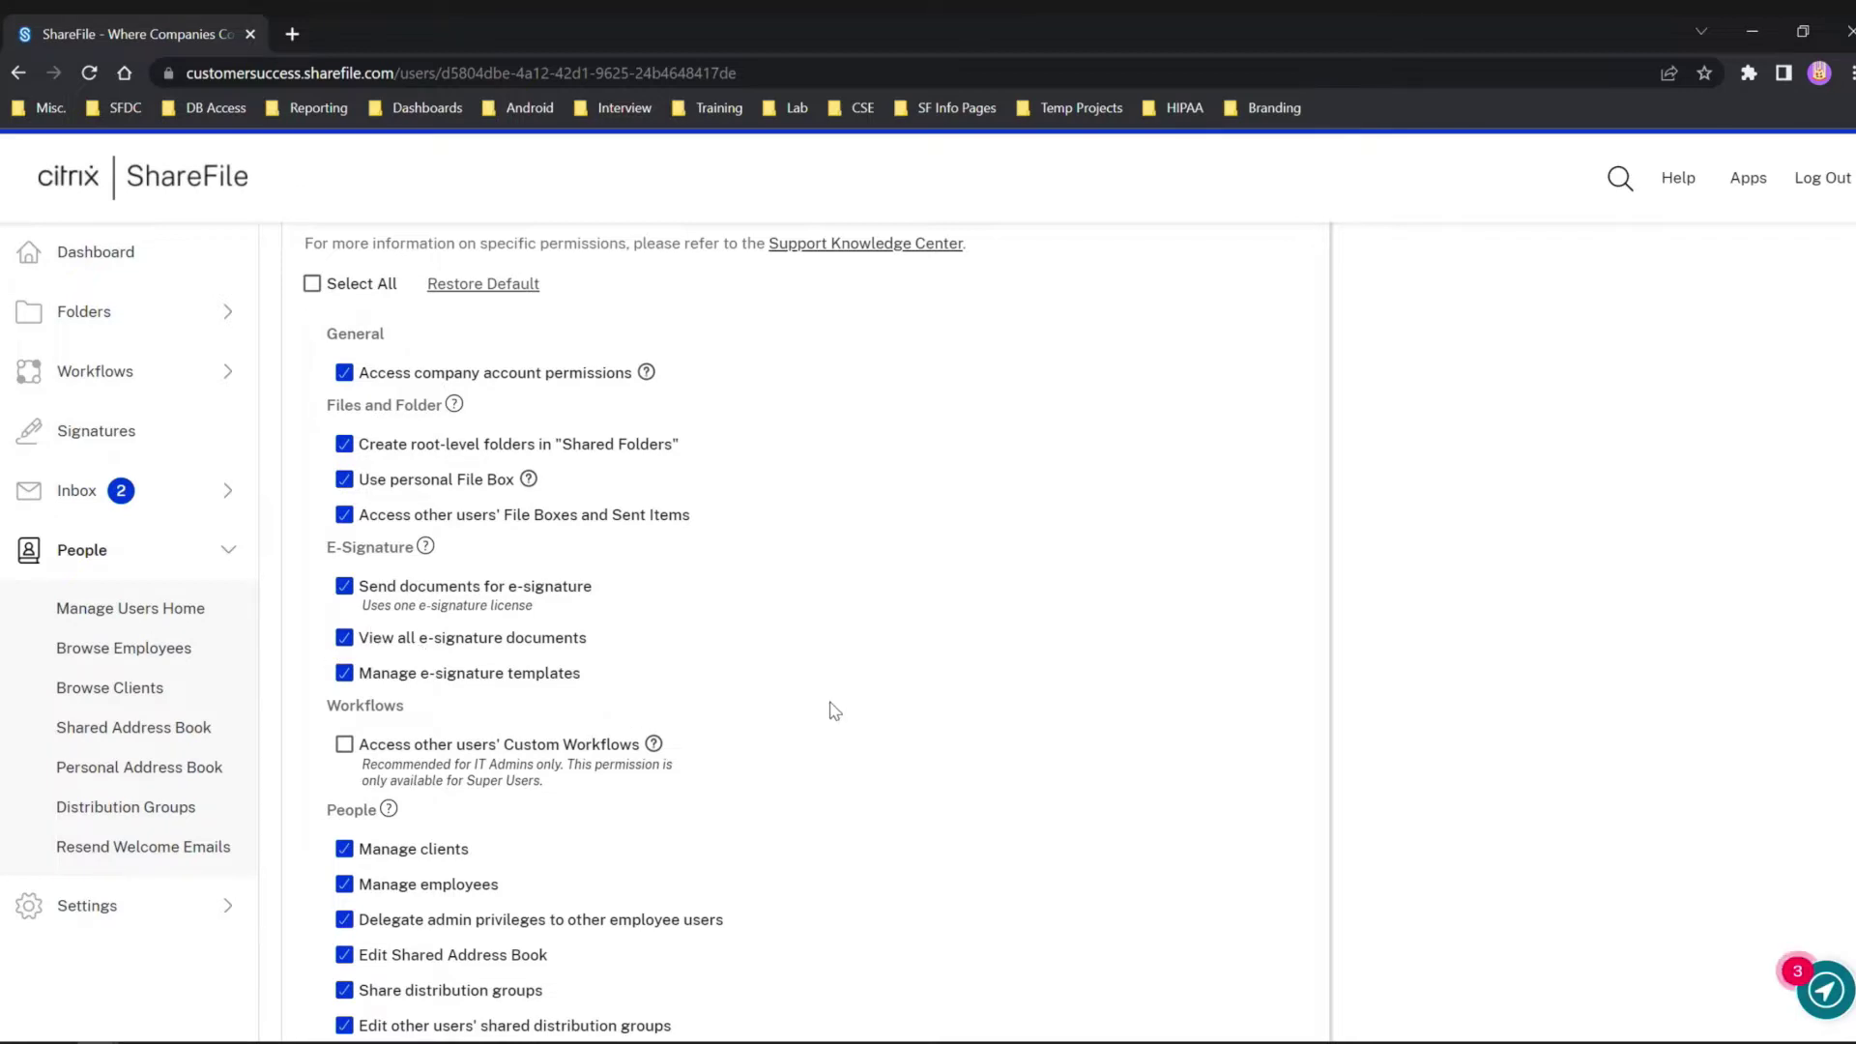
scroll(834, 713, down, 7)
scroll(834, 711, down, 4)
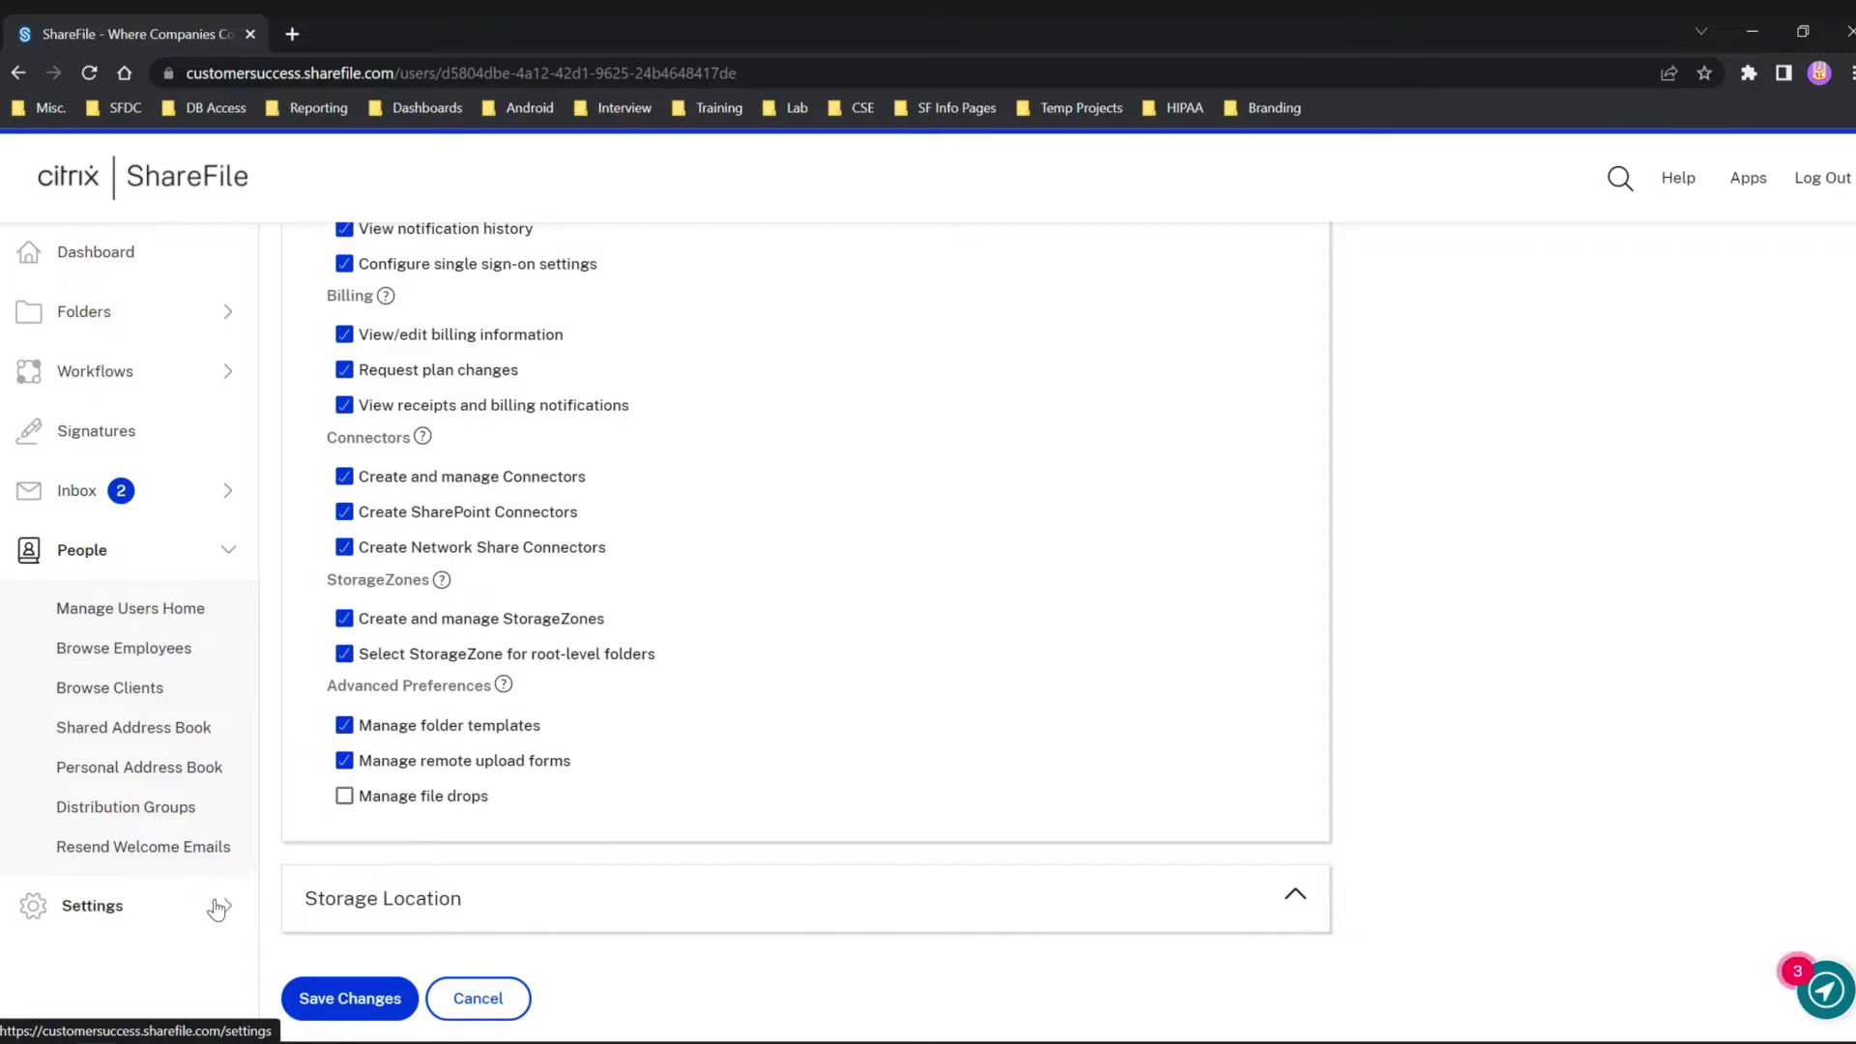
click(231, 906)
Open Admin Overview and highlight Allocated Licenses: 11 employee and 0 of 100 e-signature licenses.
click(131, 715)
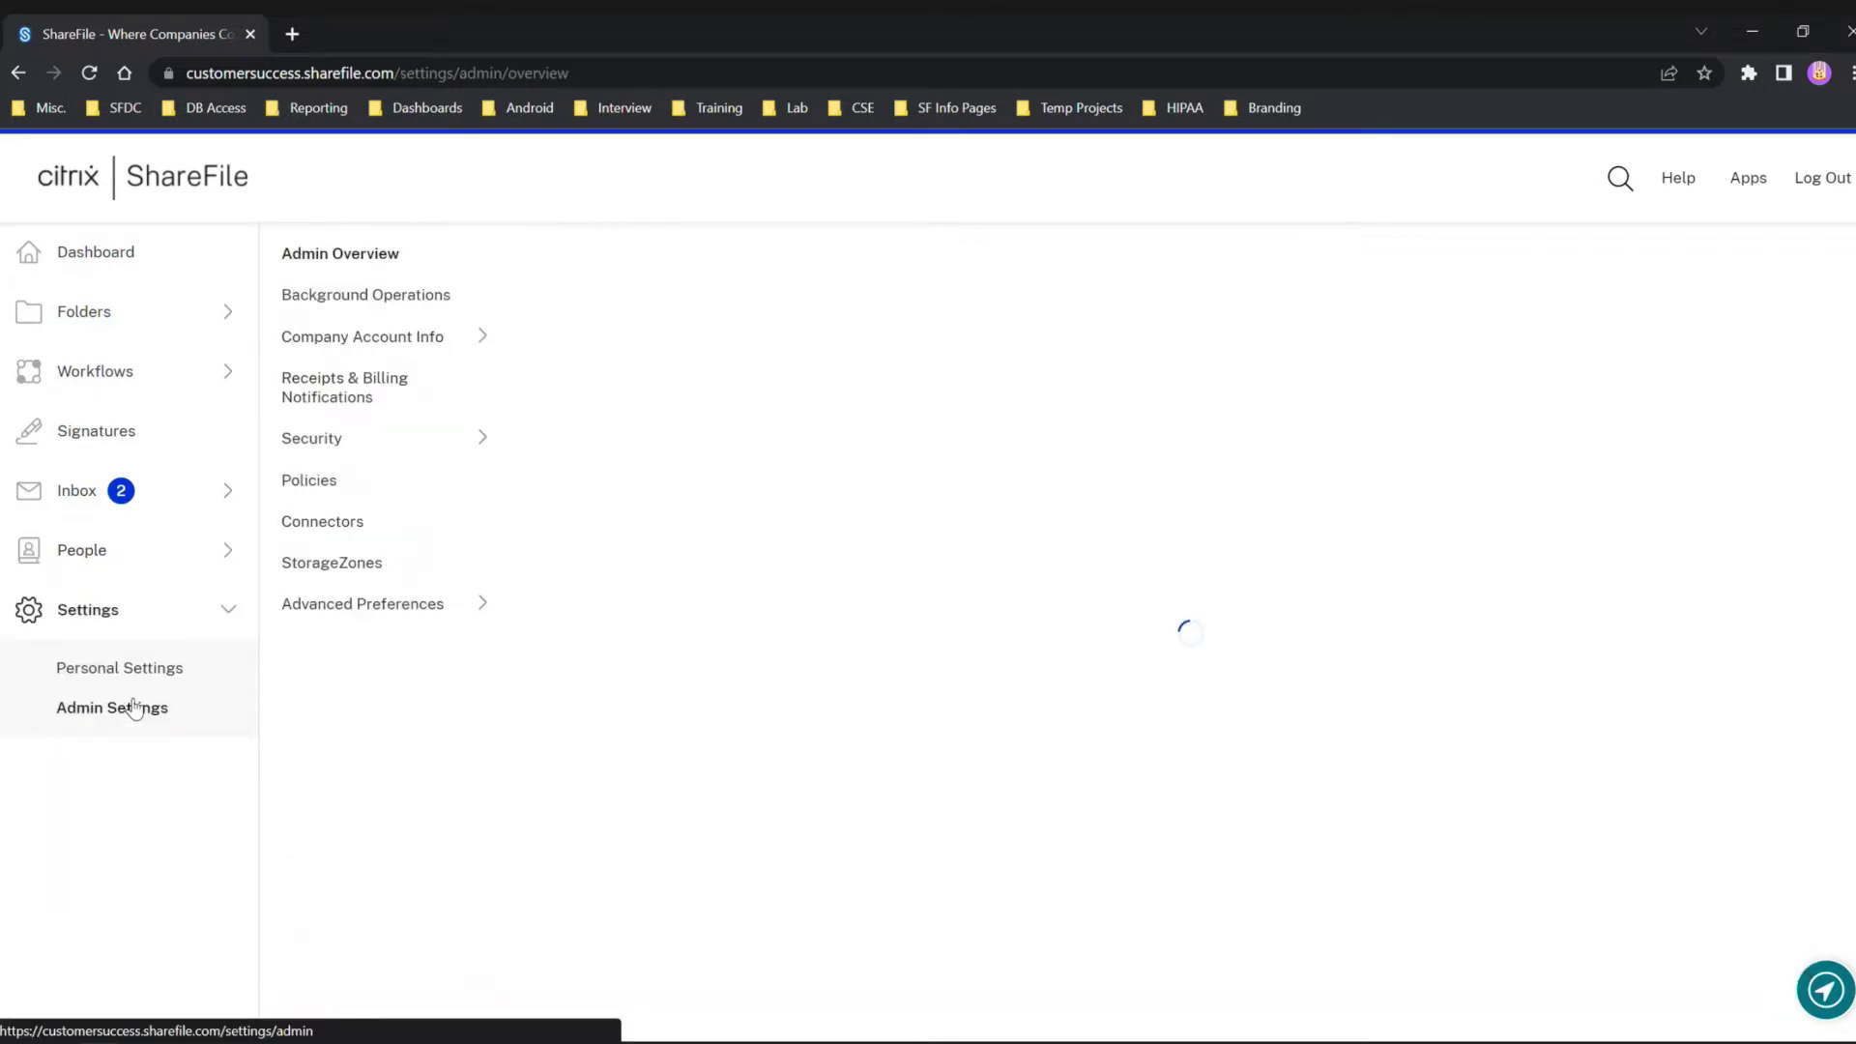
click(384, 259)
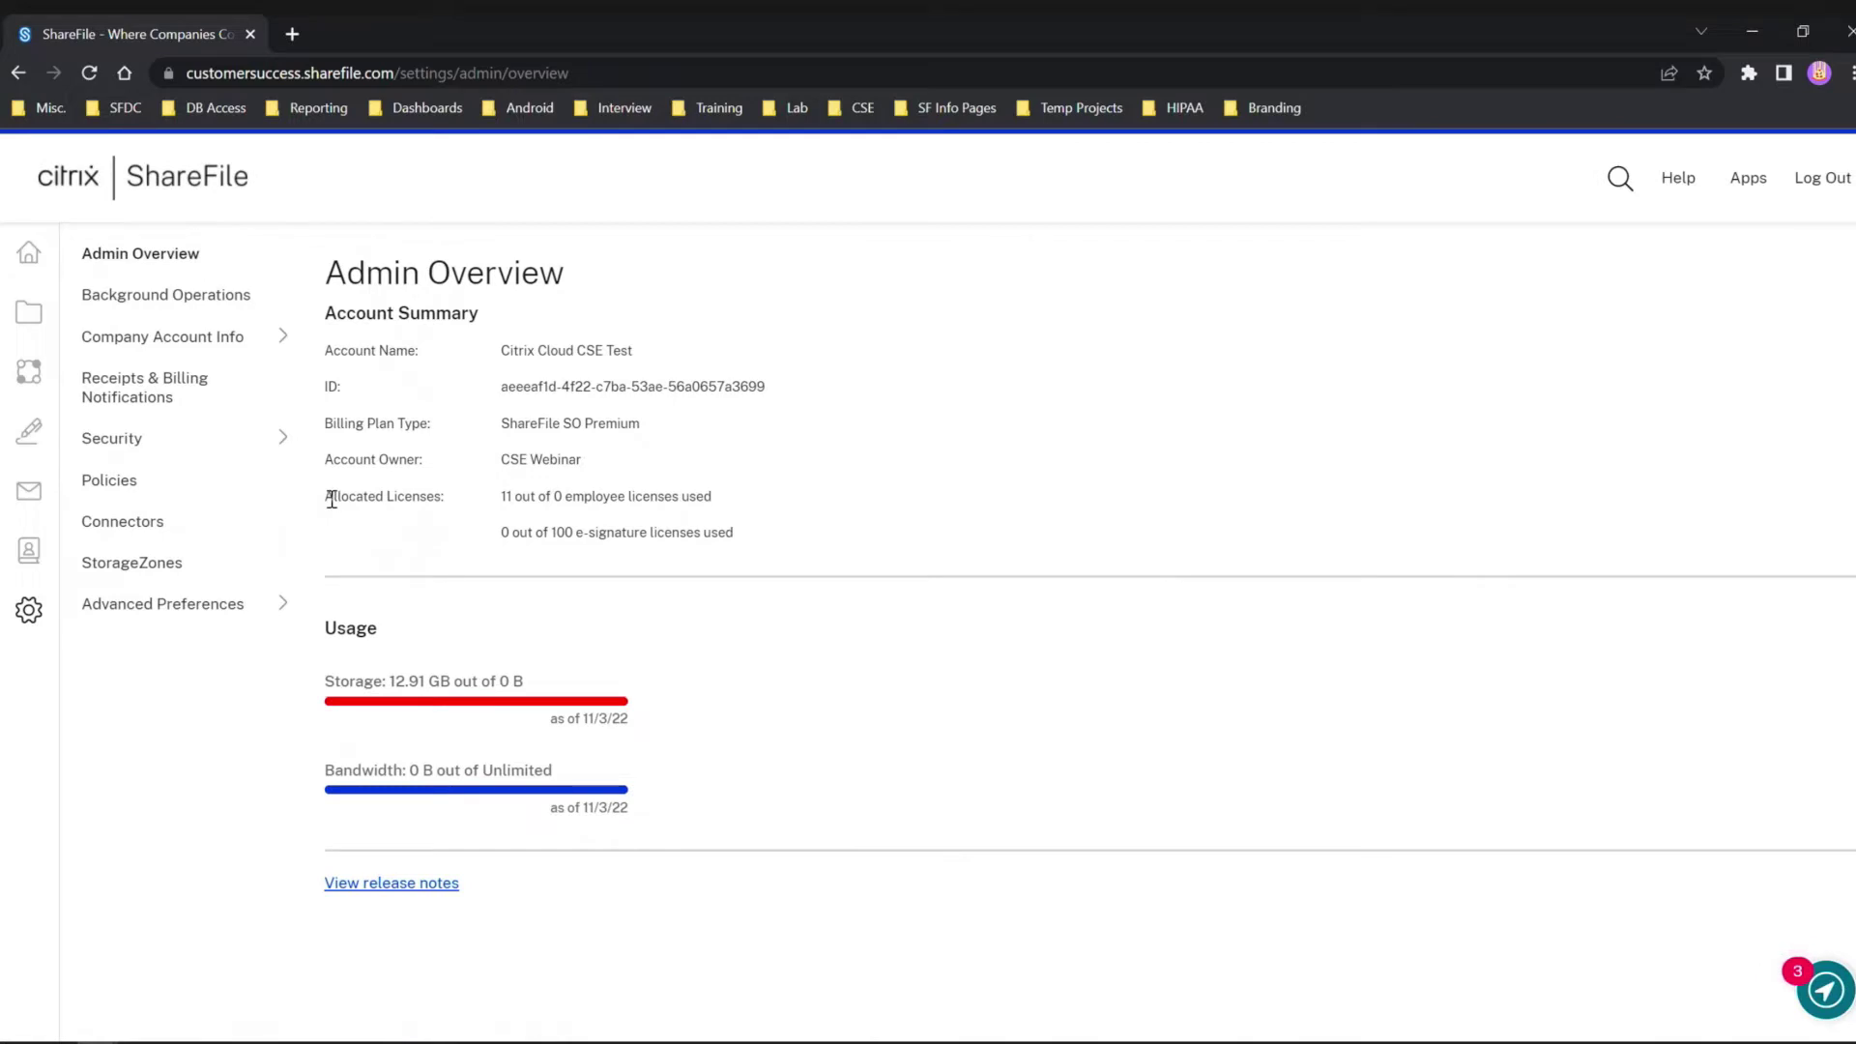
drag(327, 497, 460, 497)
drag(740, 497, 499, 496)
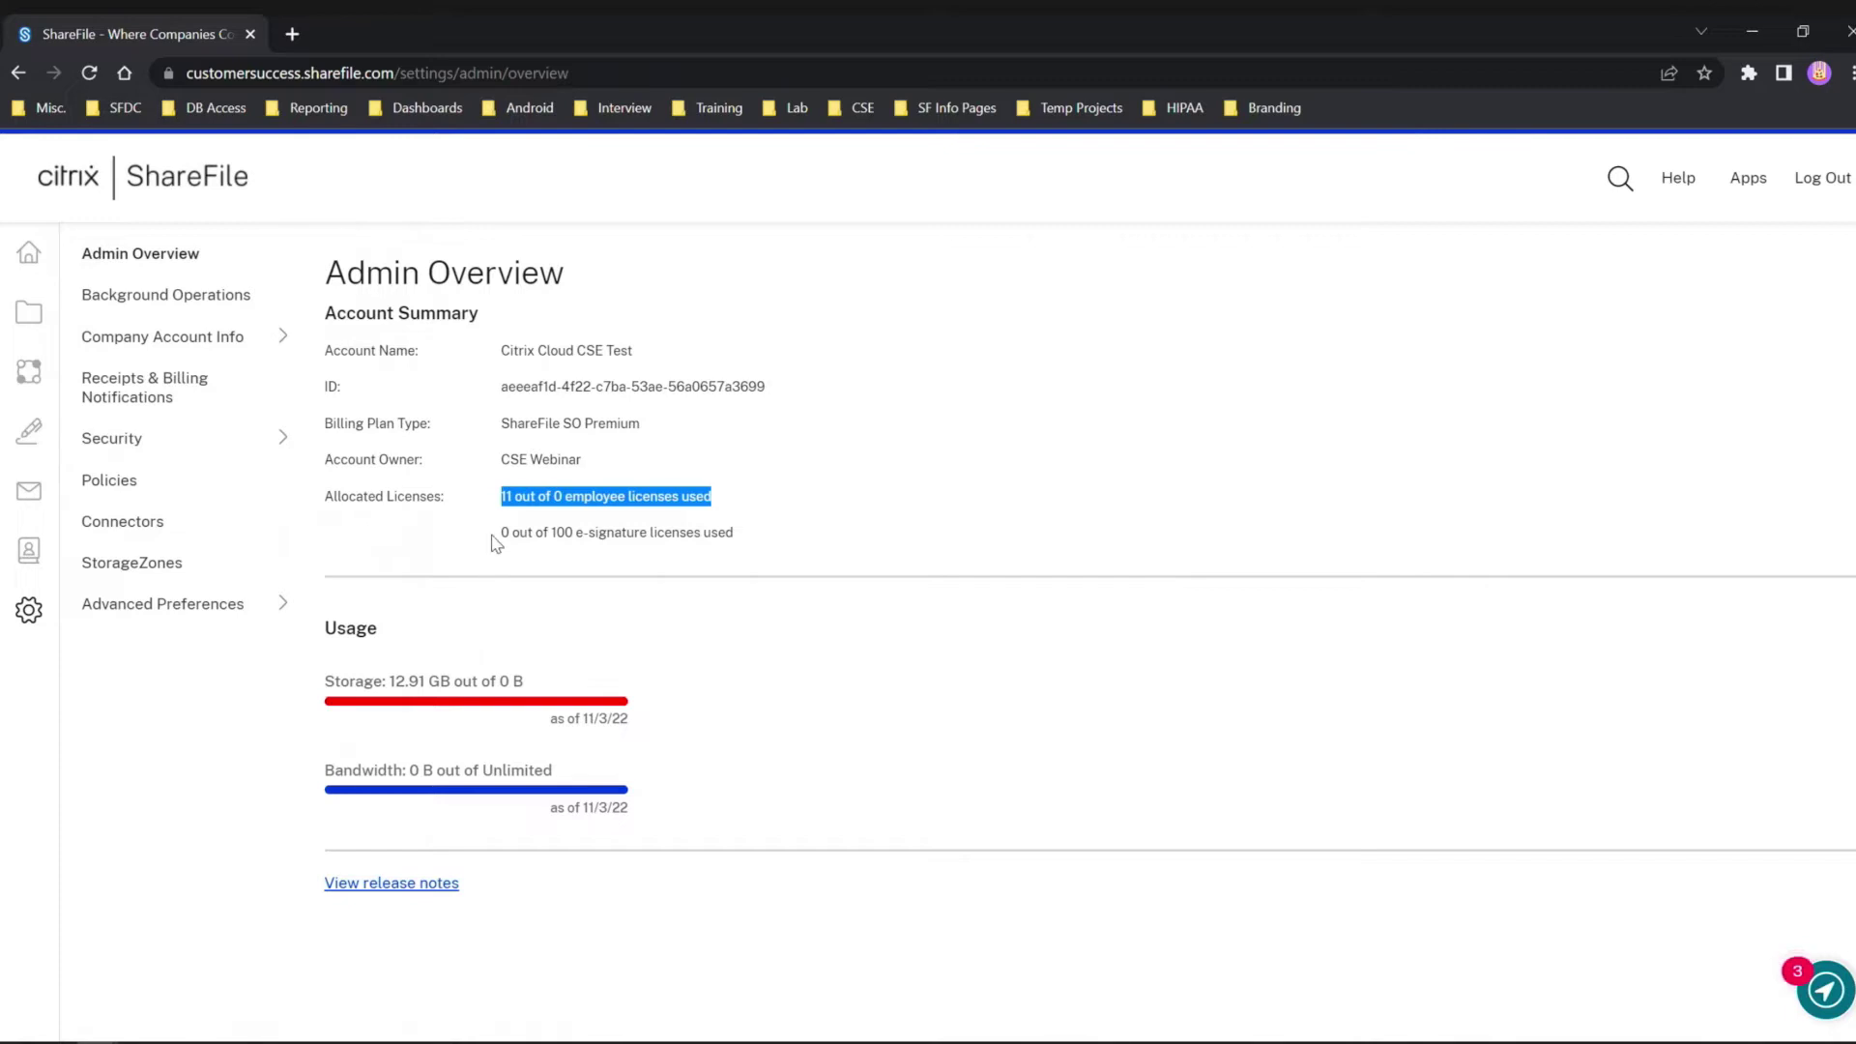
drag(505, 497, 737, 530)
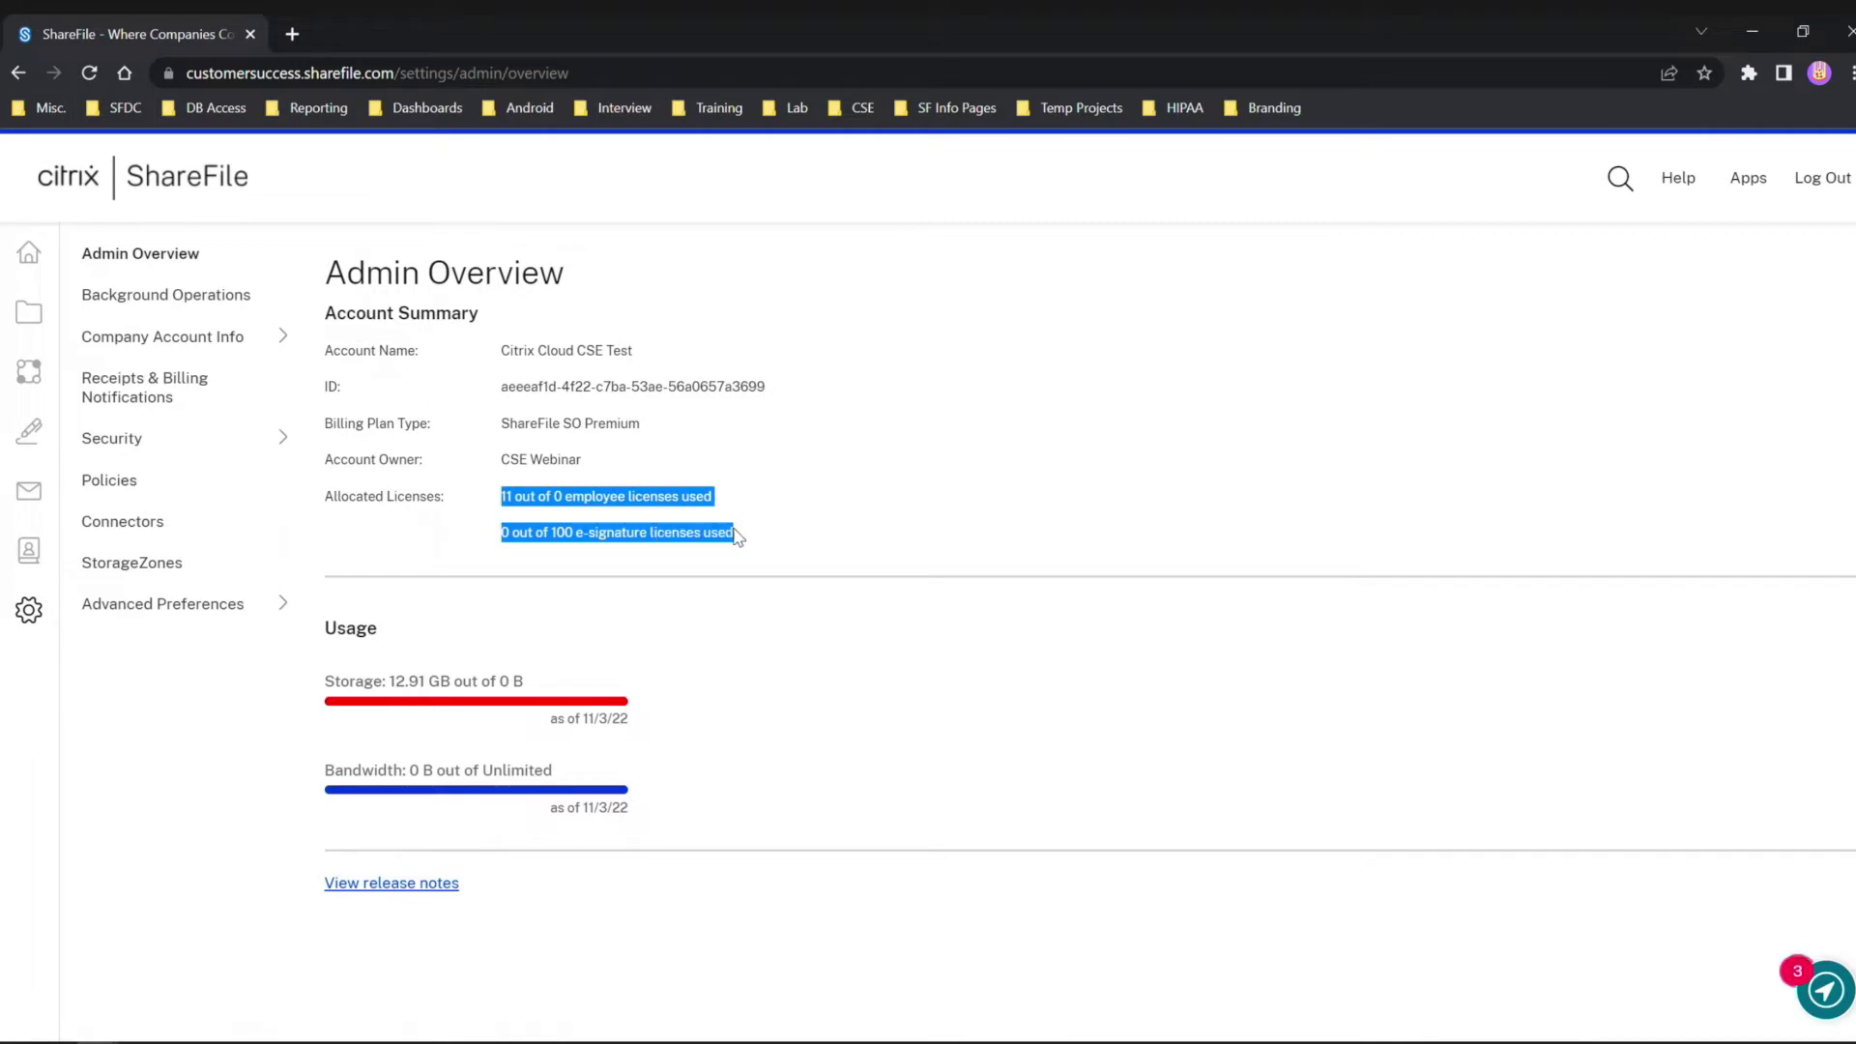
click(537, 551)
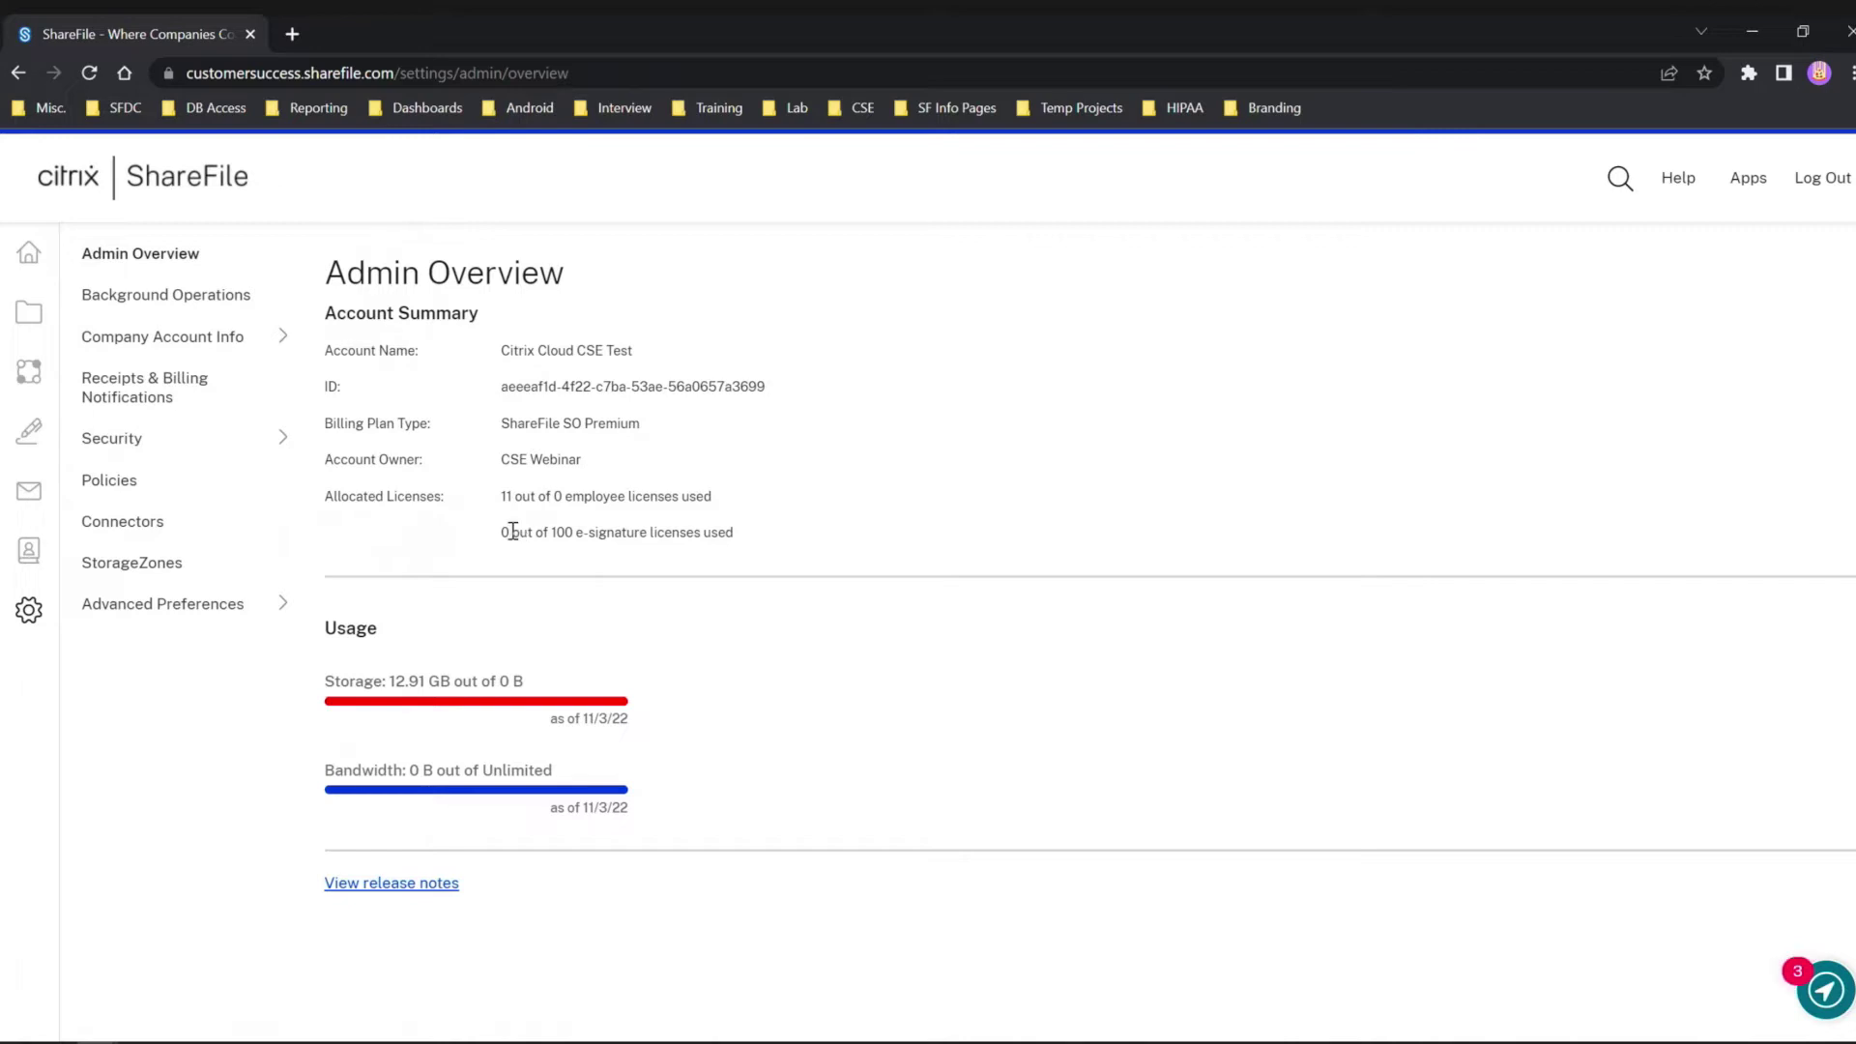
mouse_move(74, 503)
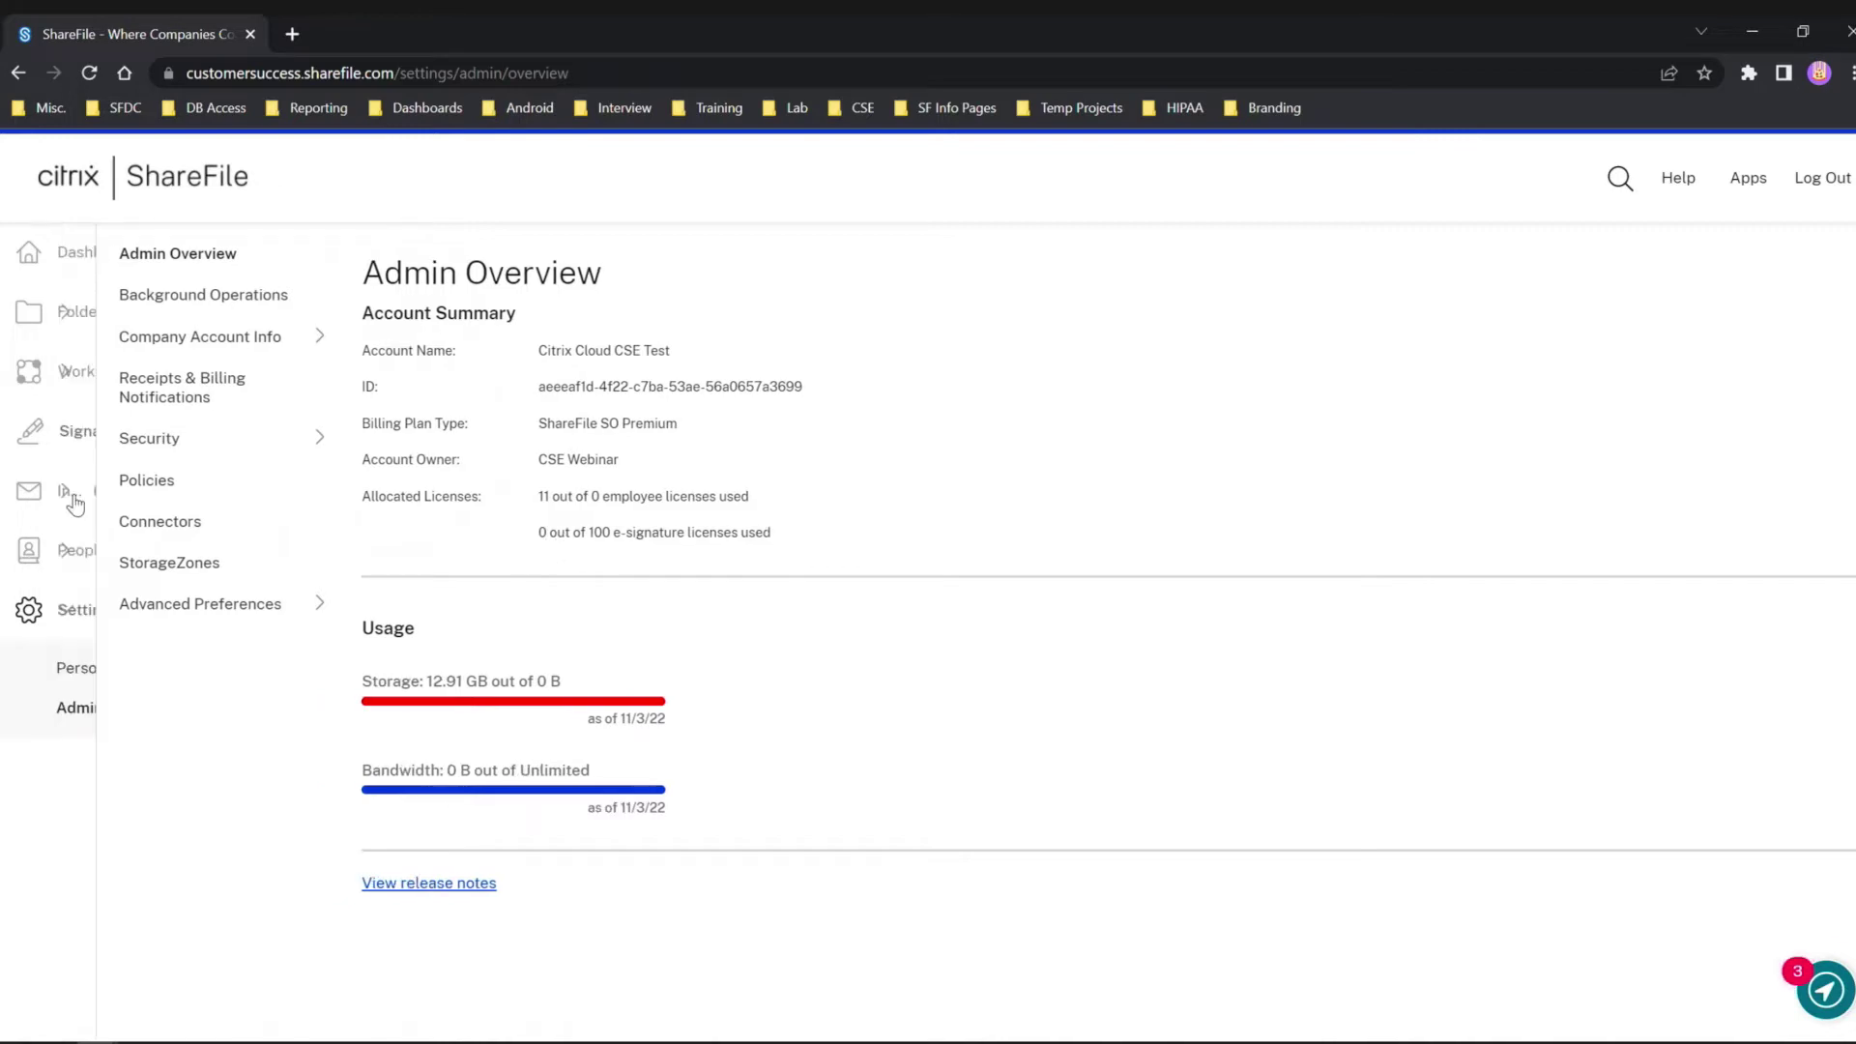
click(94, 556)
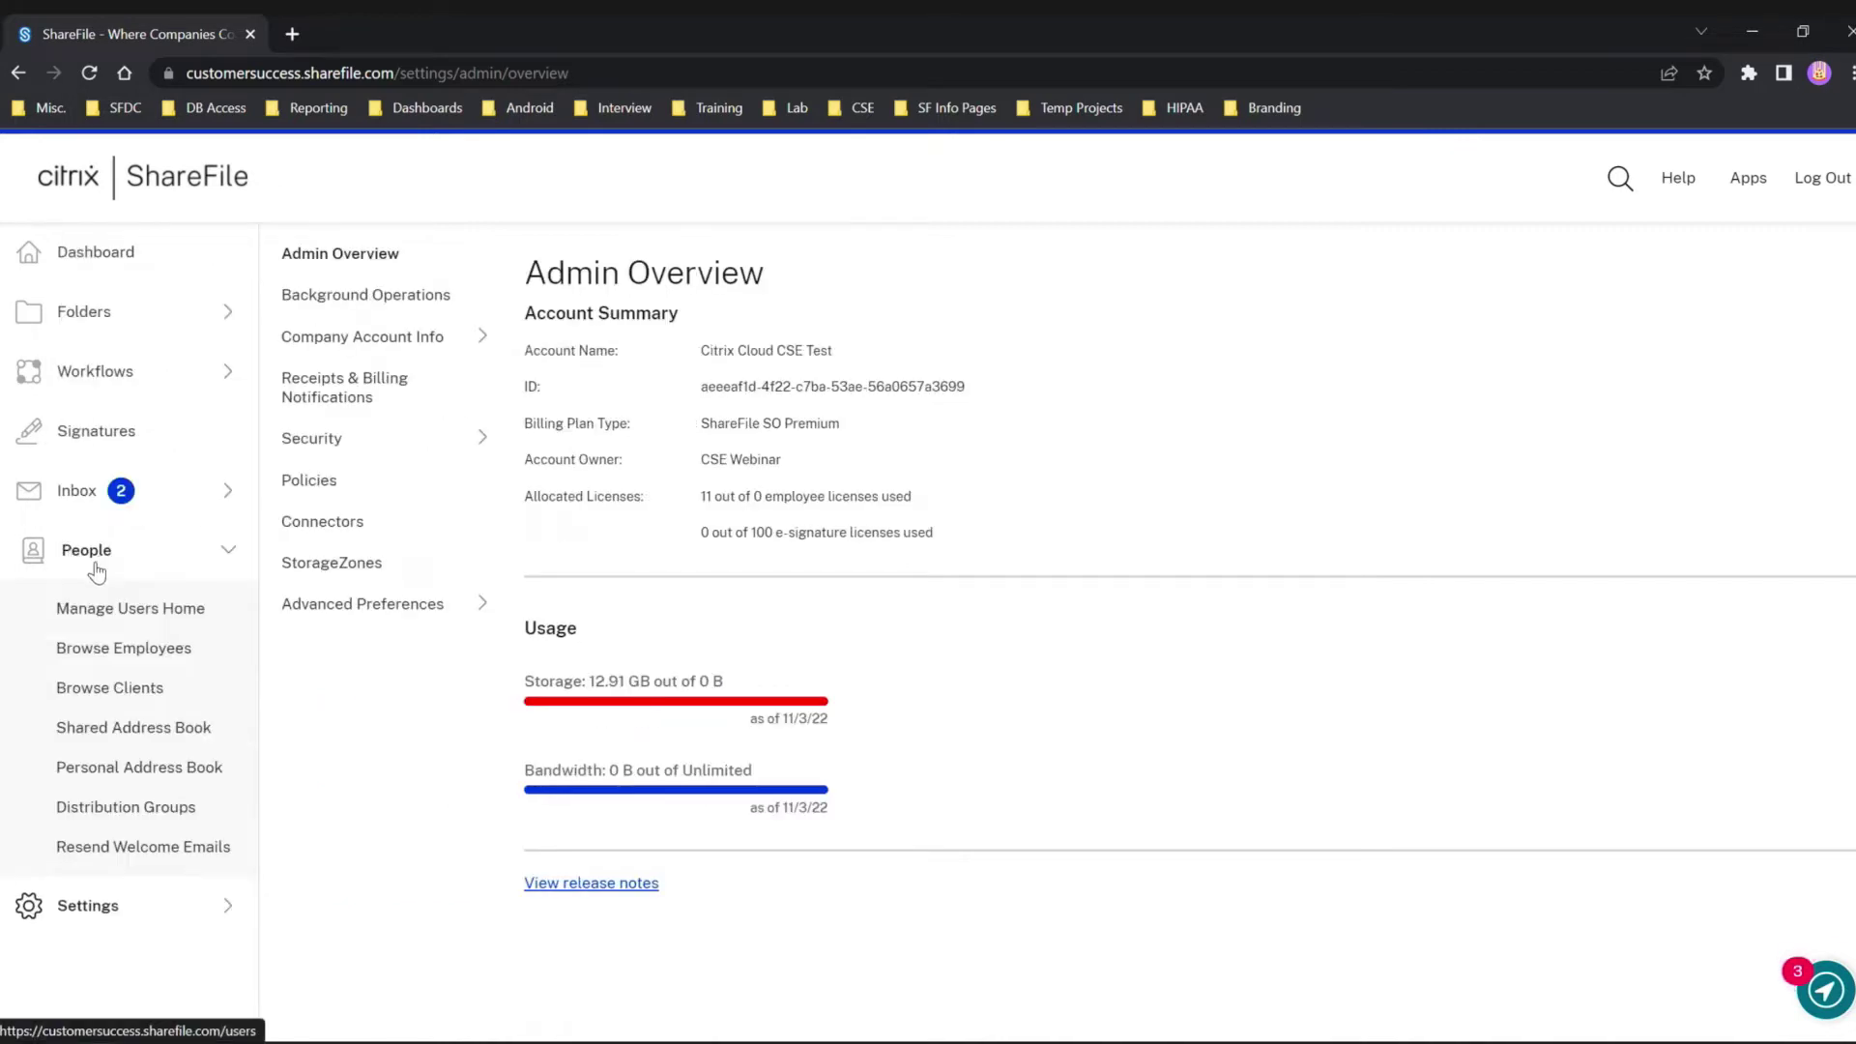
Filter Browse Employees to show only employees with an e-signature license.
click(121, 656)
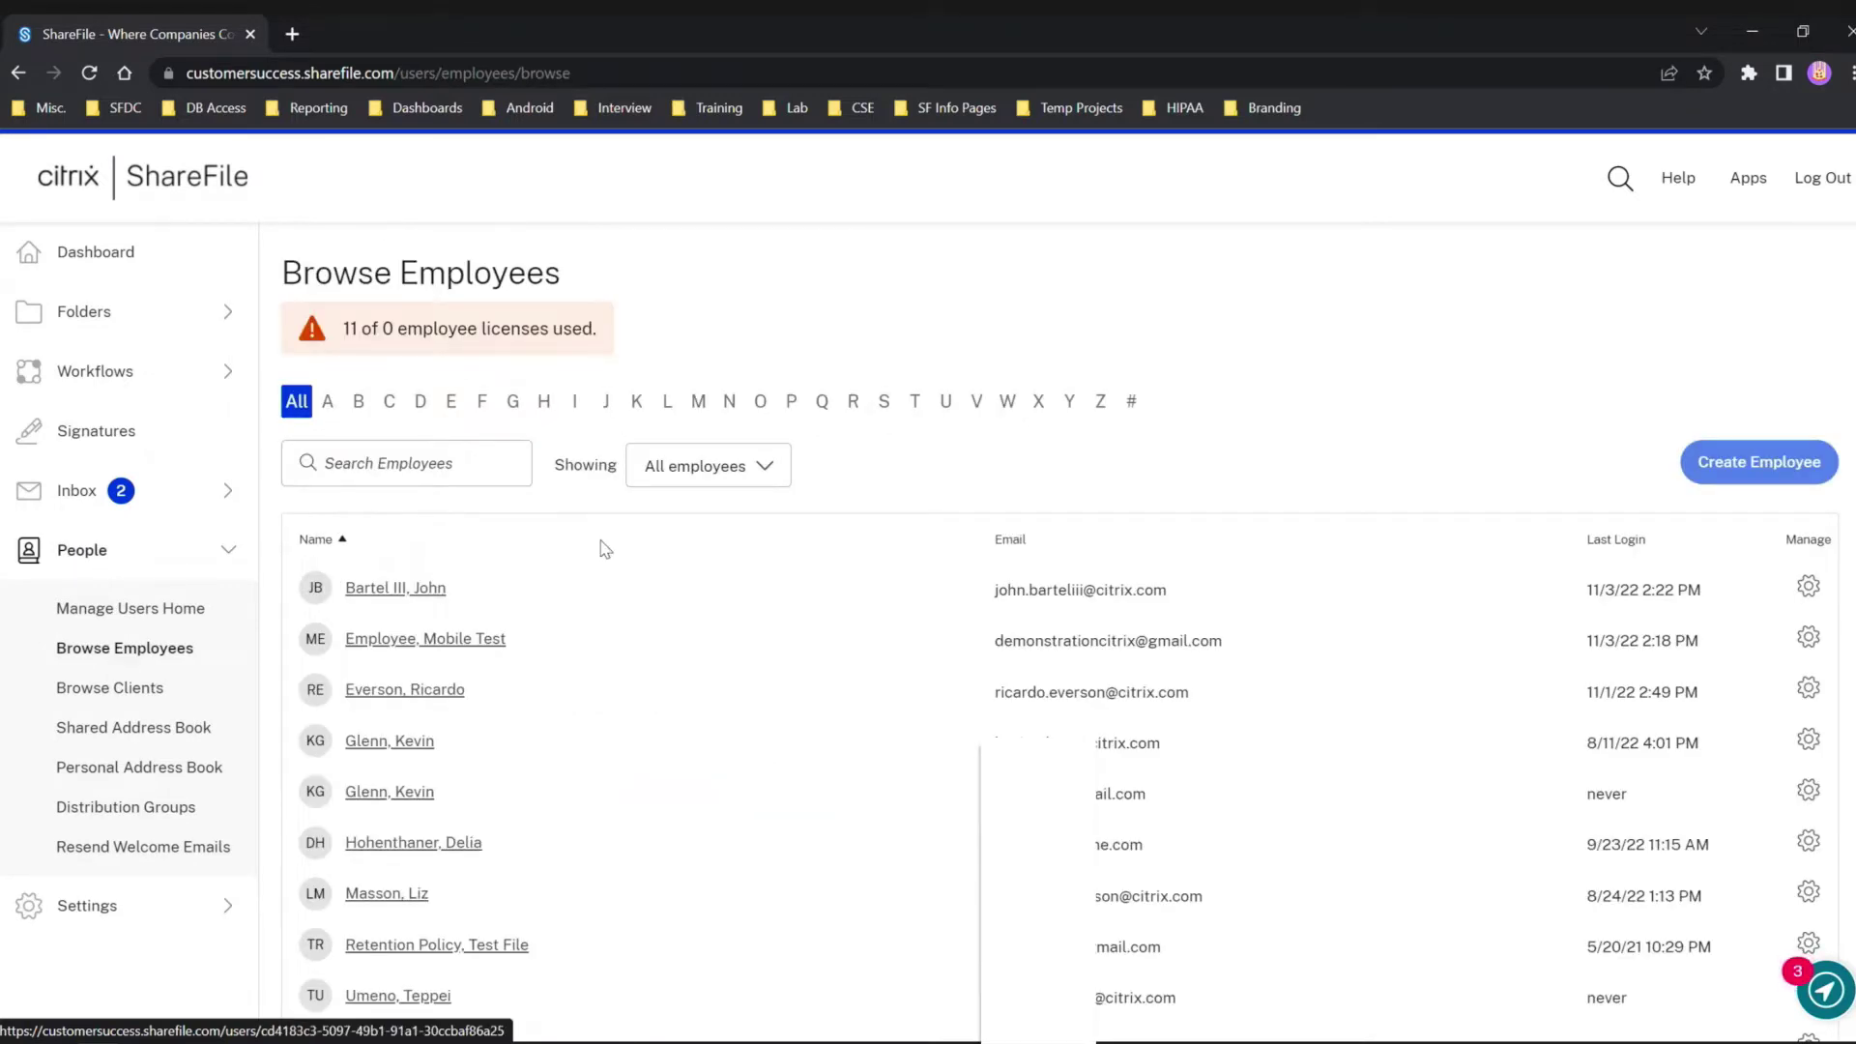
click(667, 478)
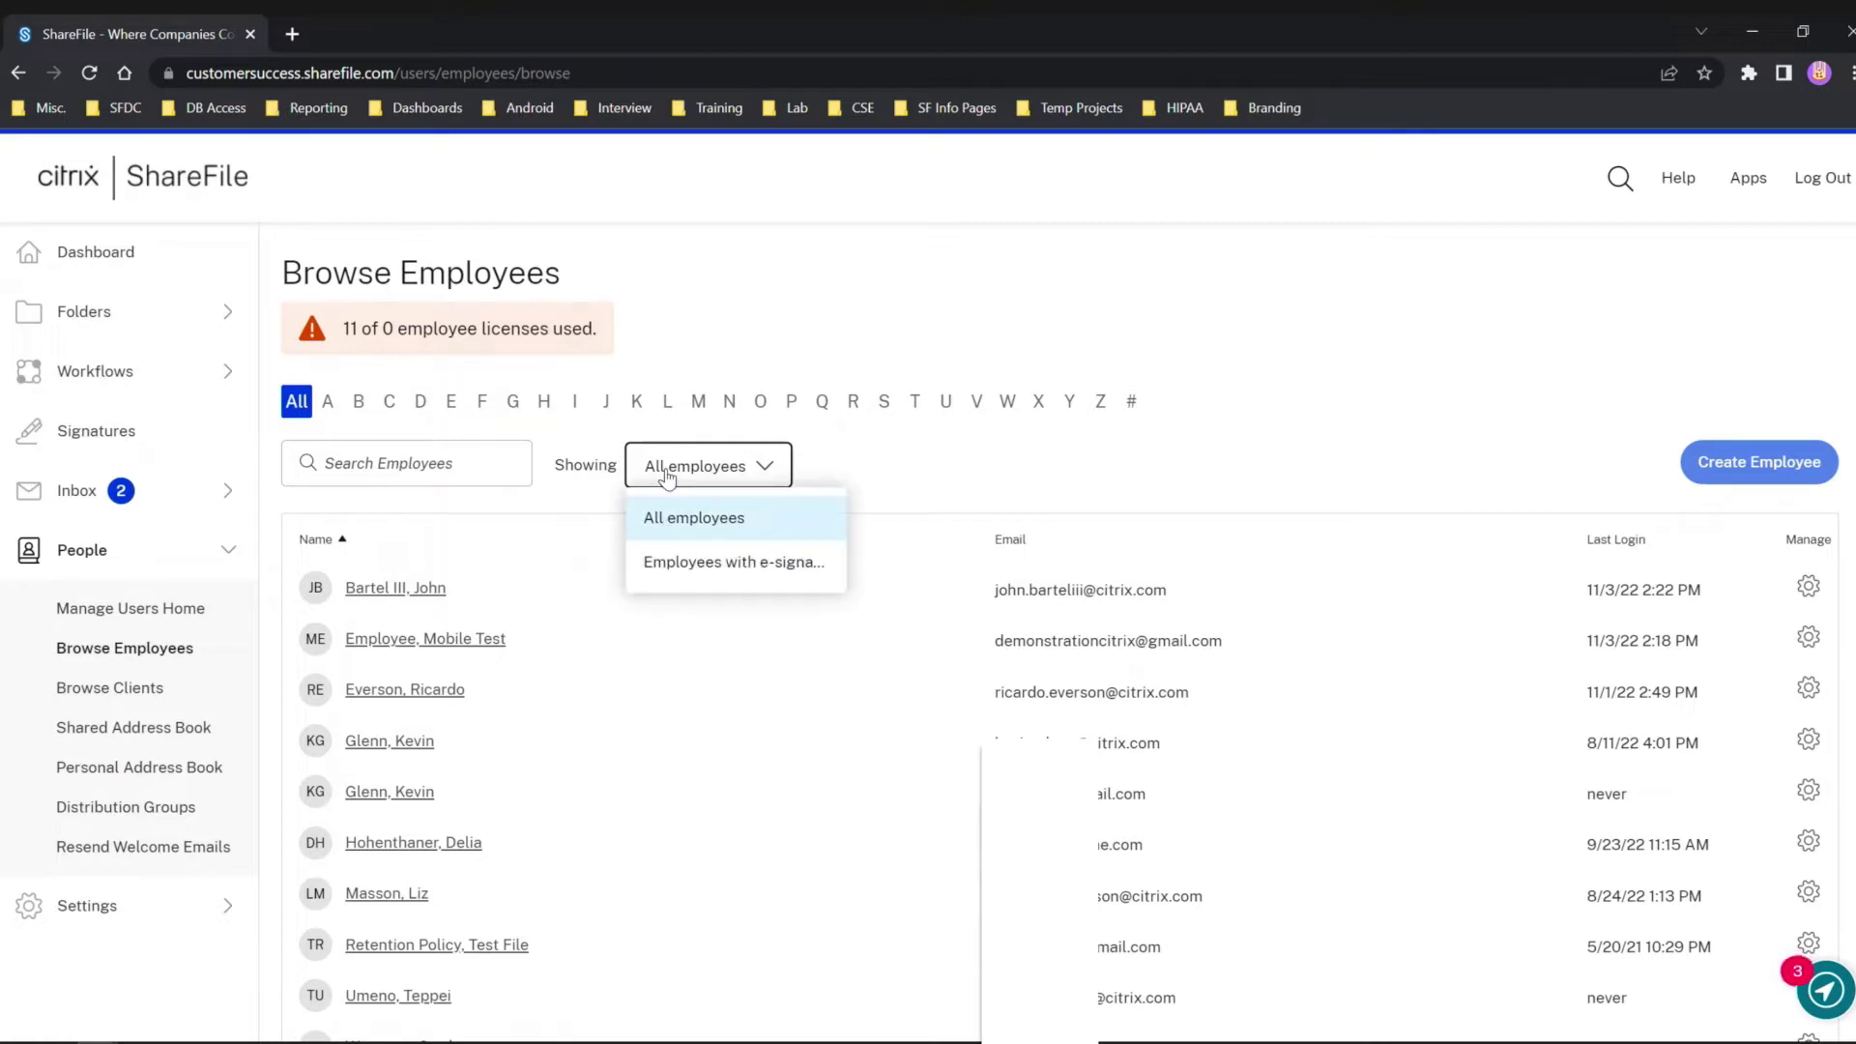
click(672, 569)
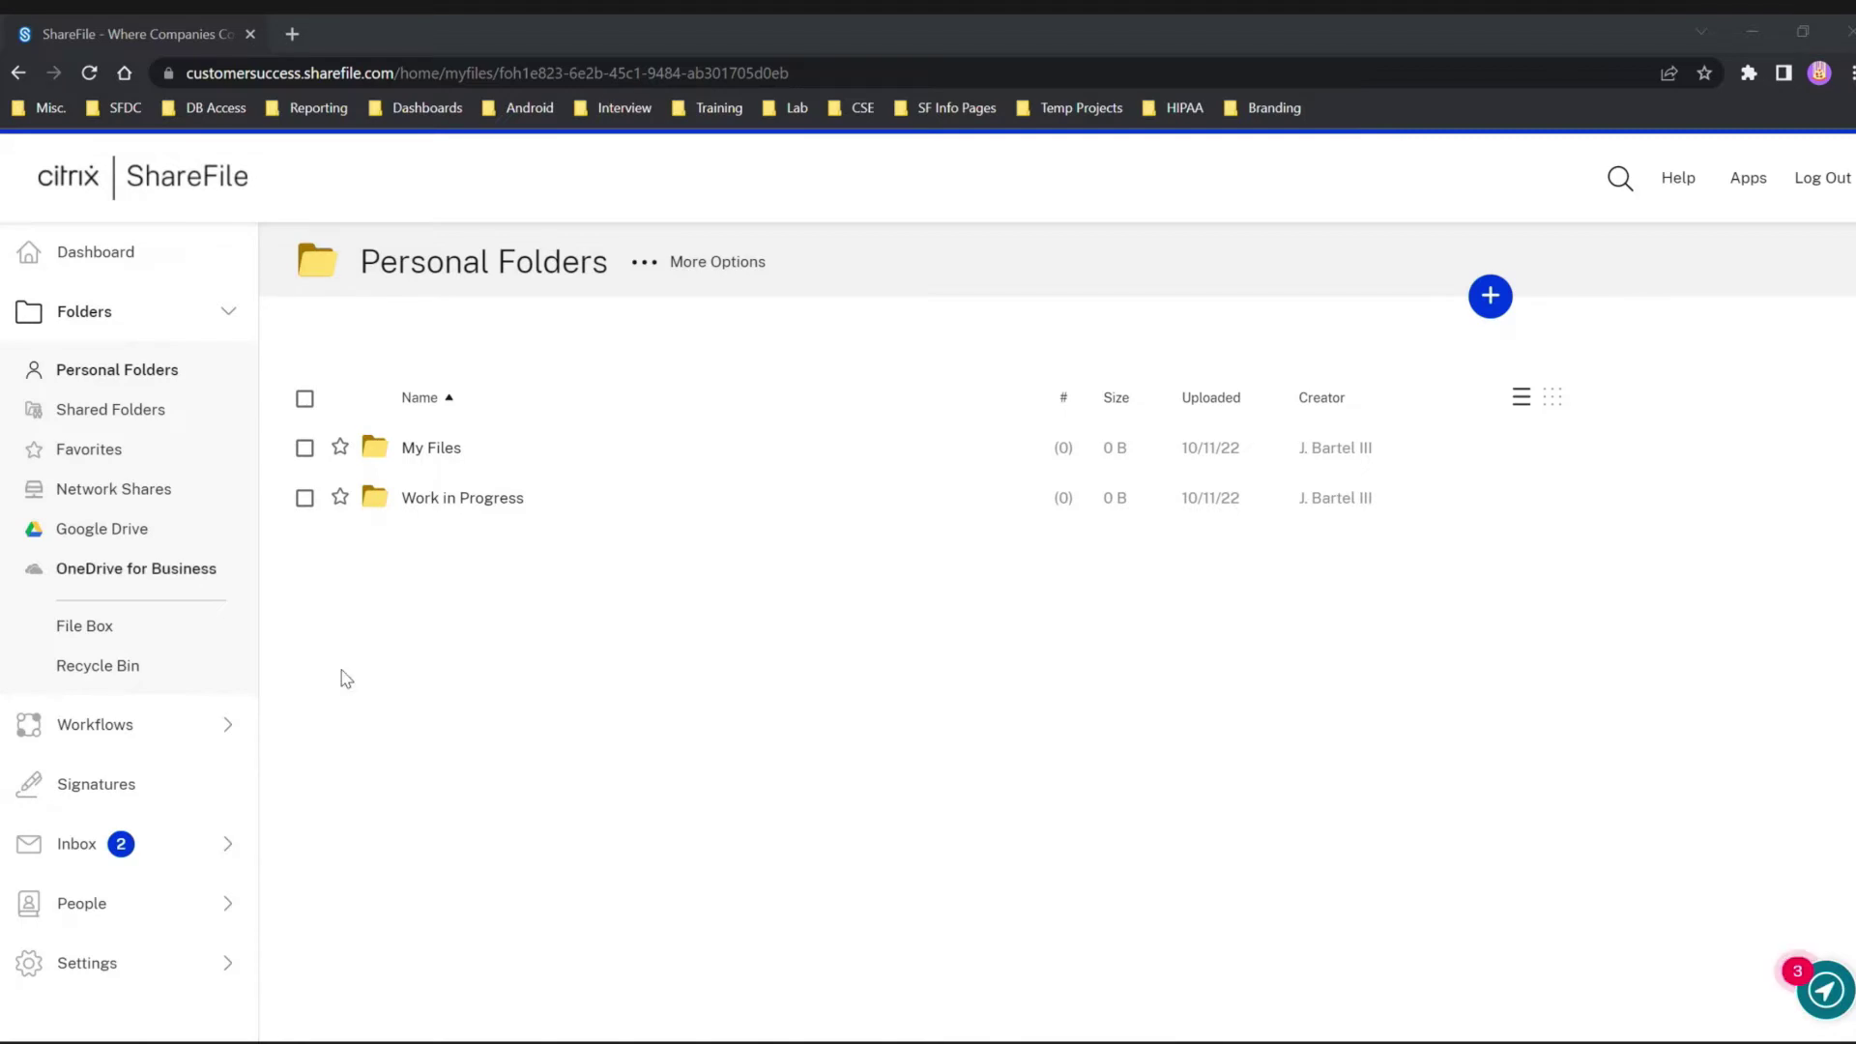
Open the My Files folder and drag offer_letter-signed.pdf into it to upload.
click(429, 452)
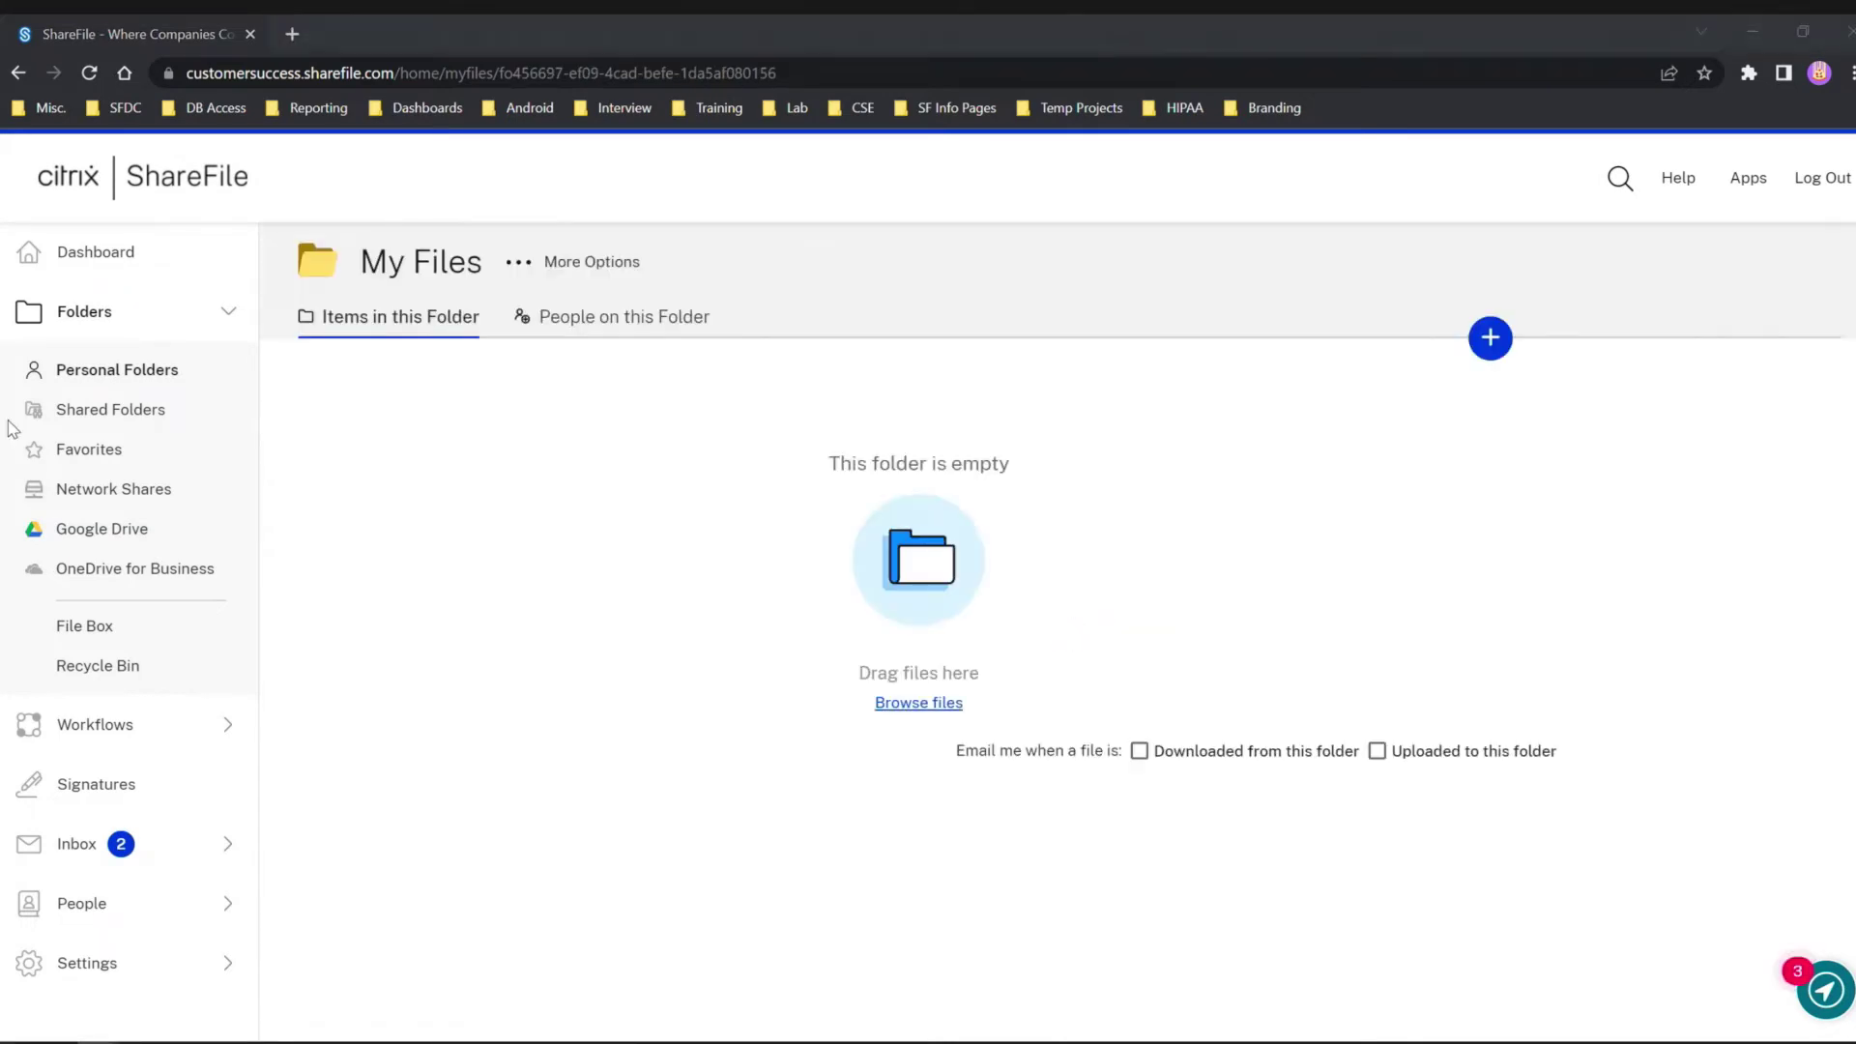
drag(11, 428, 564, 667)
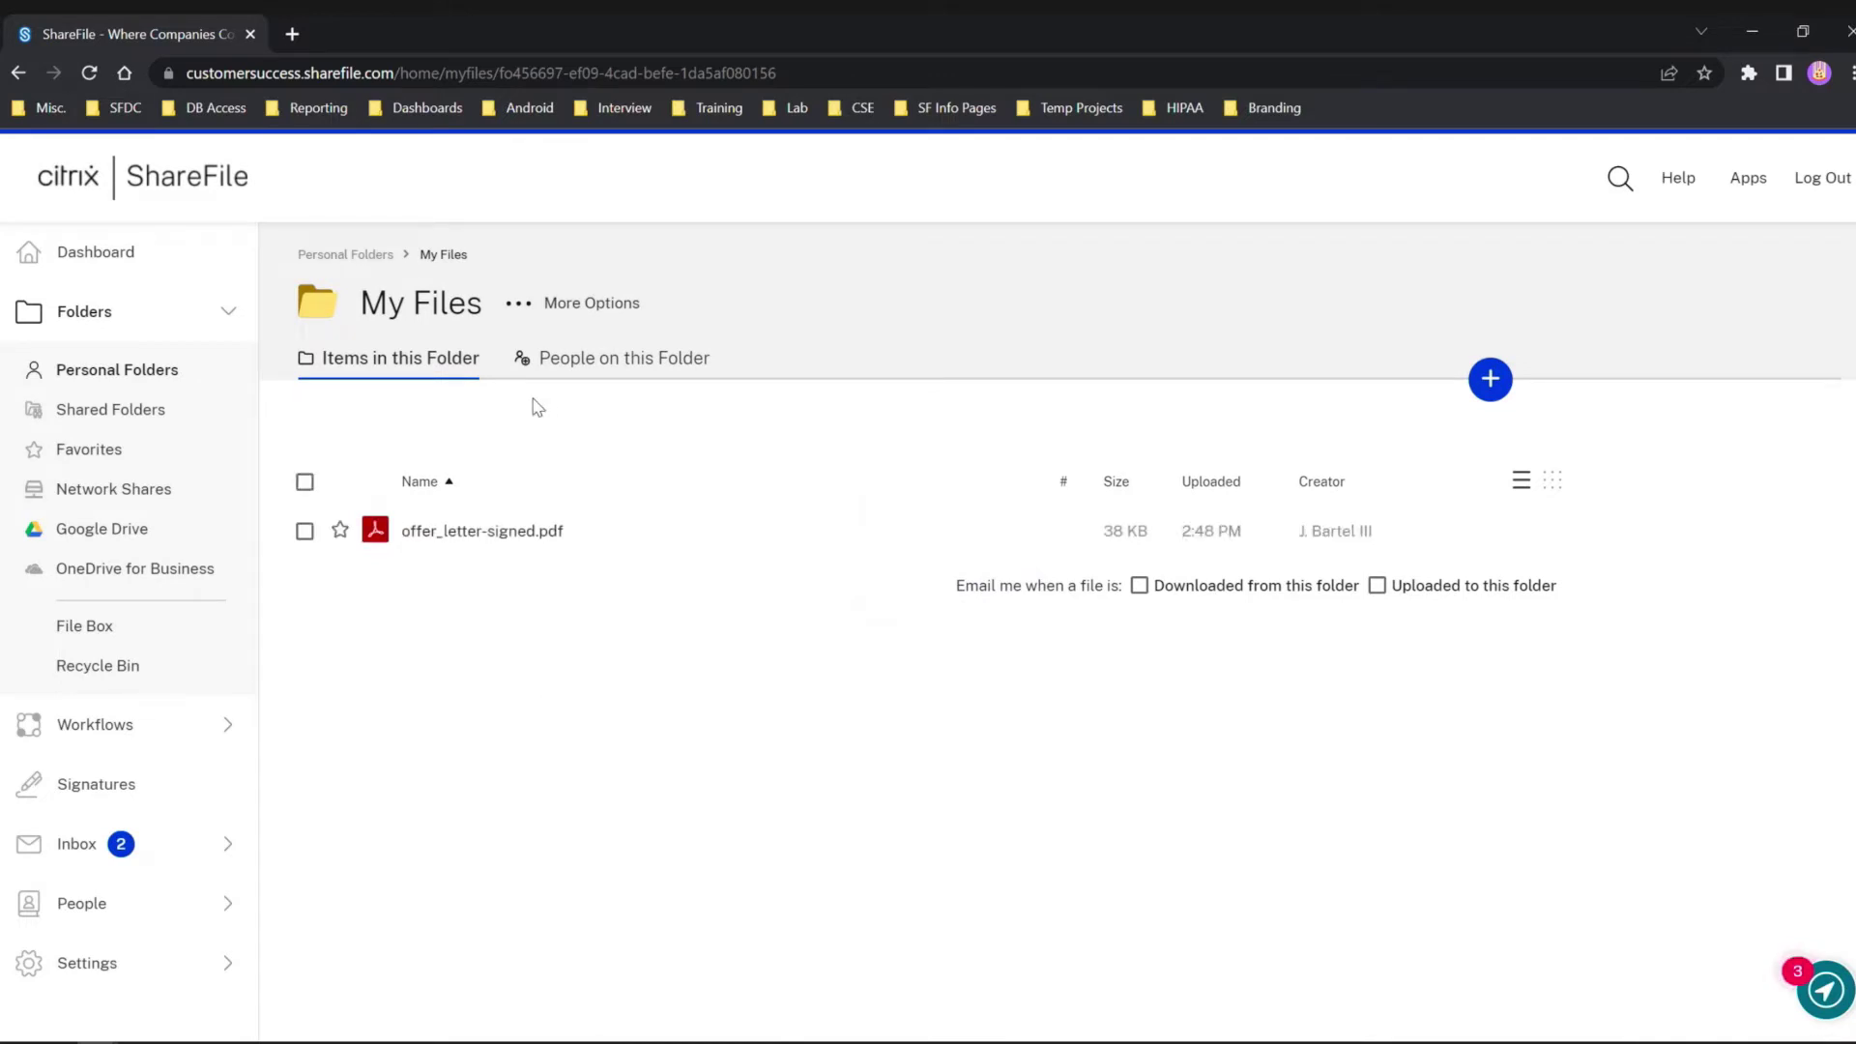
right_click(486, 537)
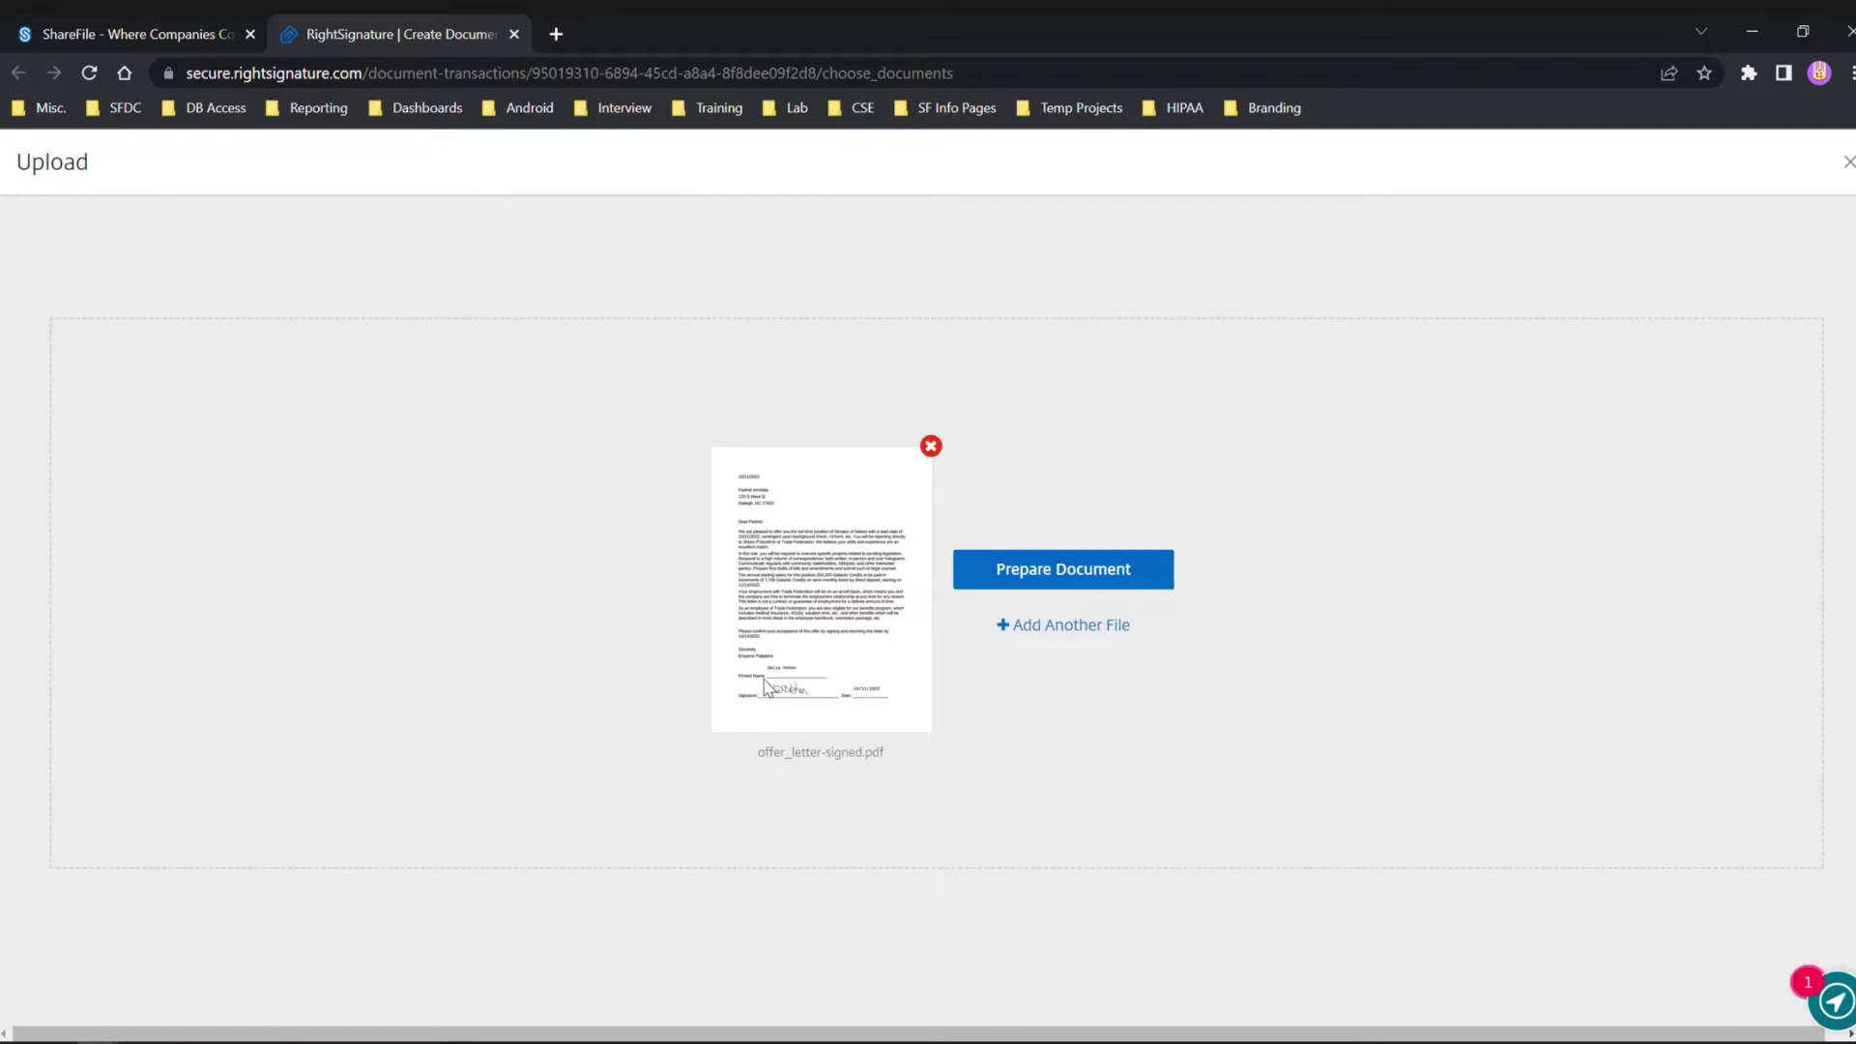
Start preparing the uploaded offer letter and scroll to its signature section.
click(1059, 572)
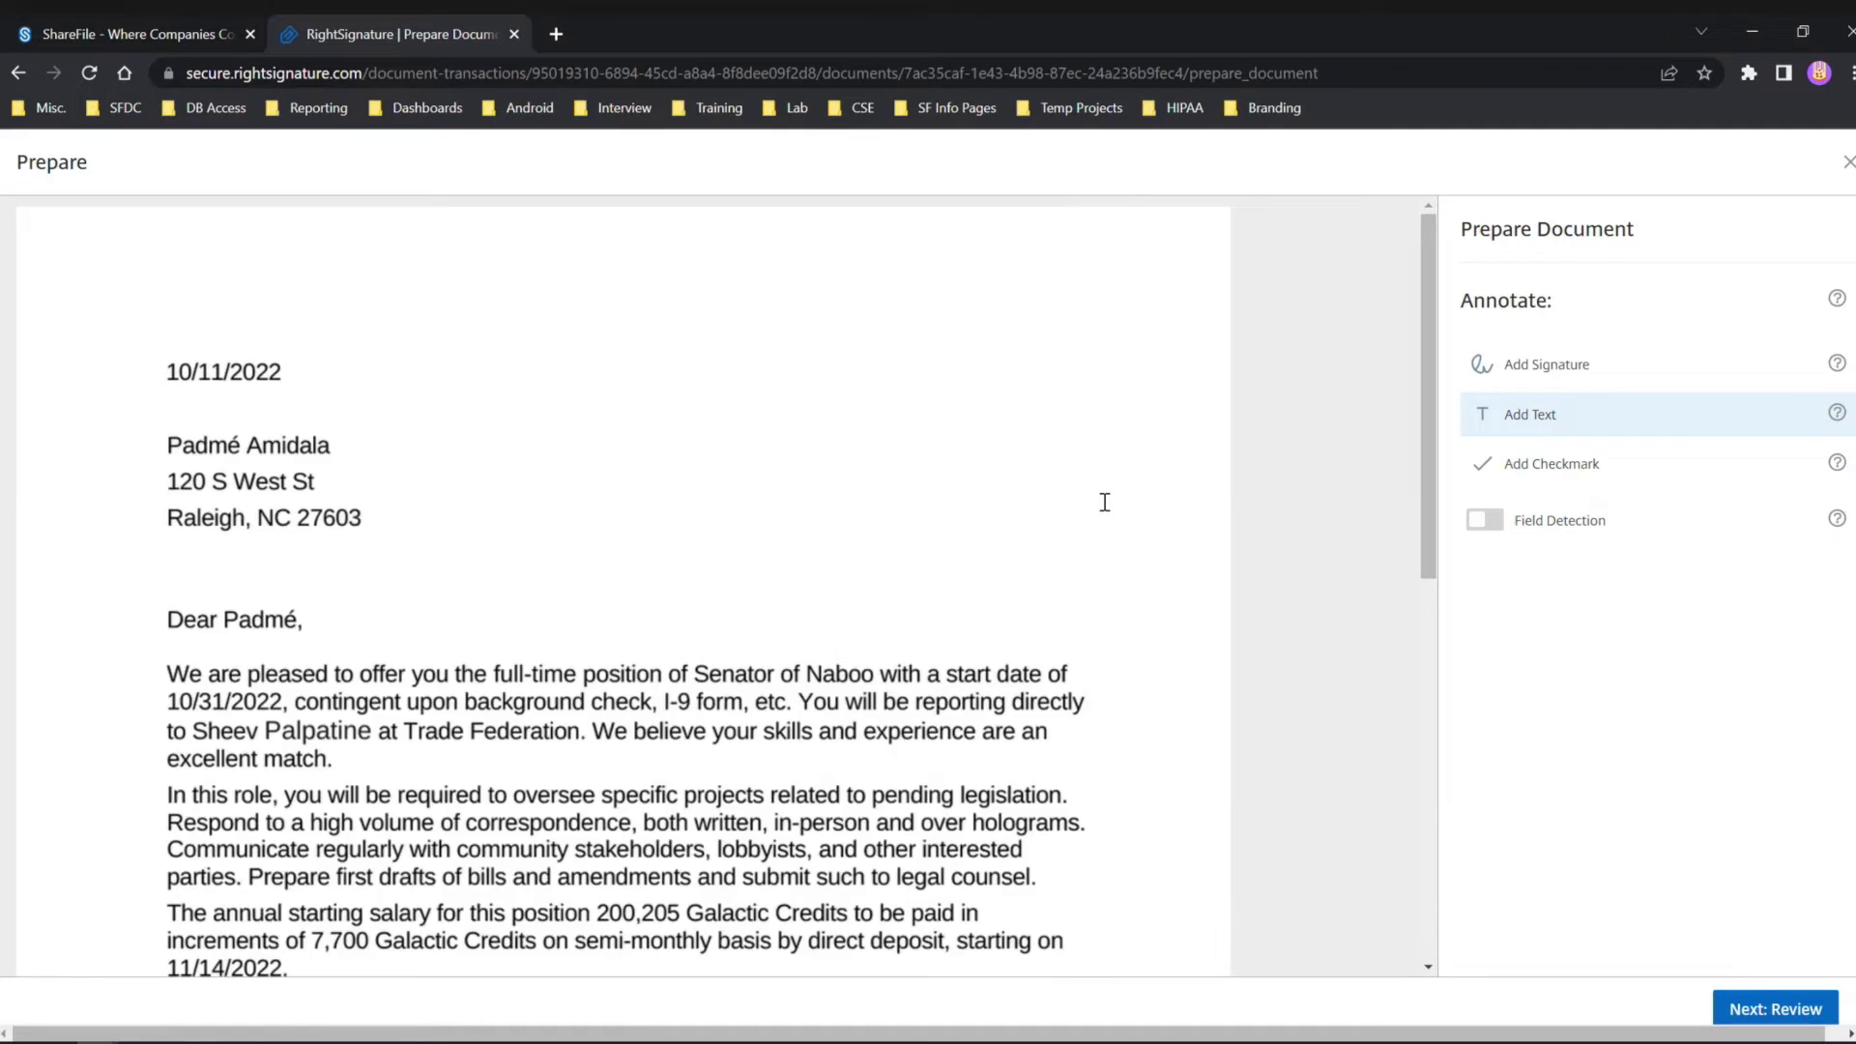
scroll(1128, 552, down, 9)
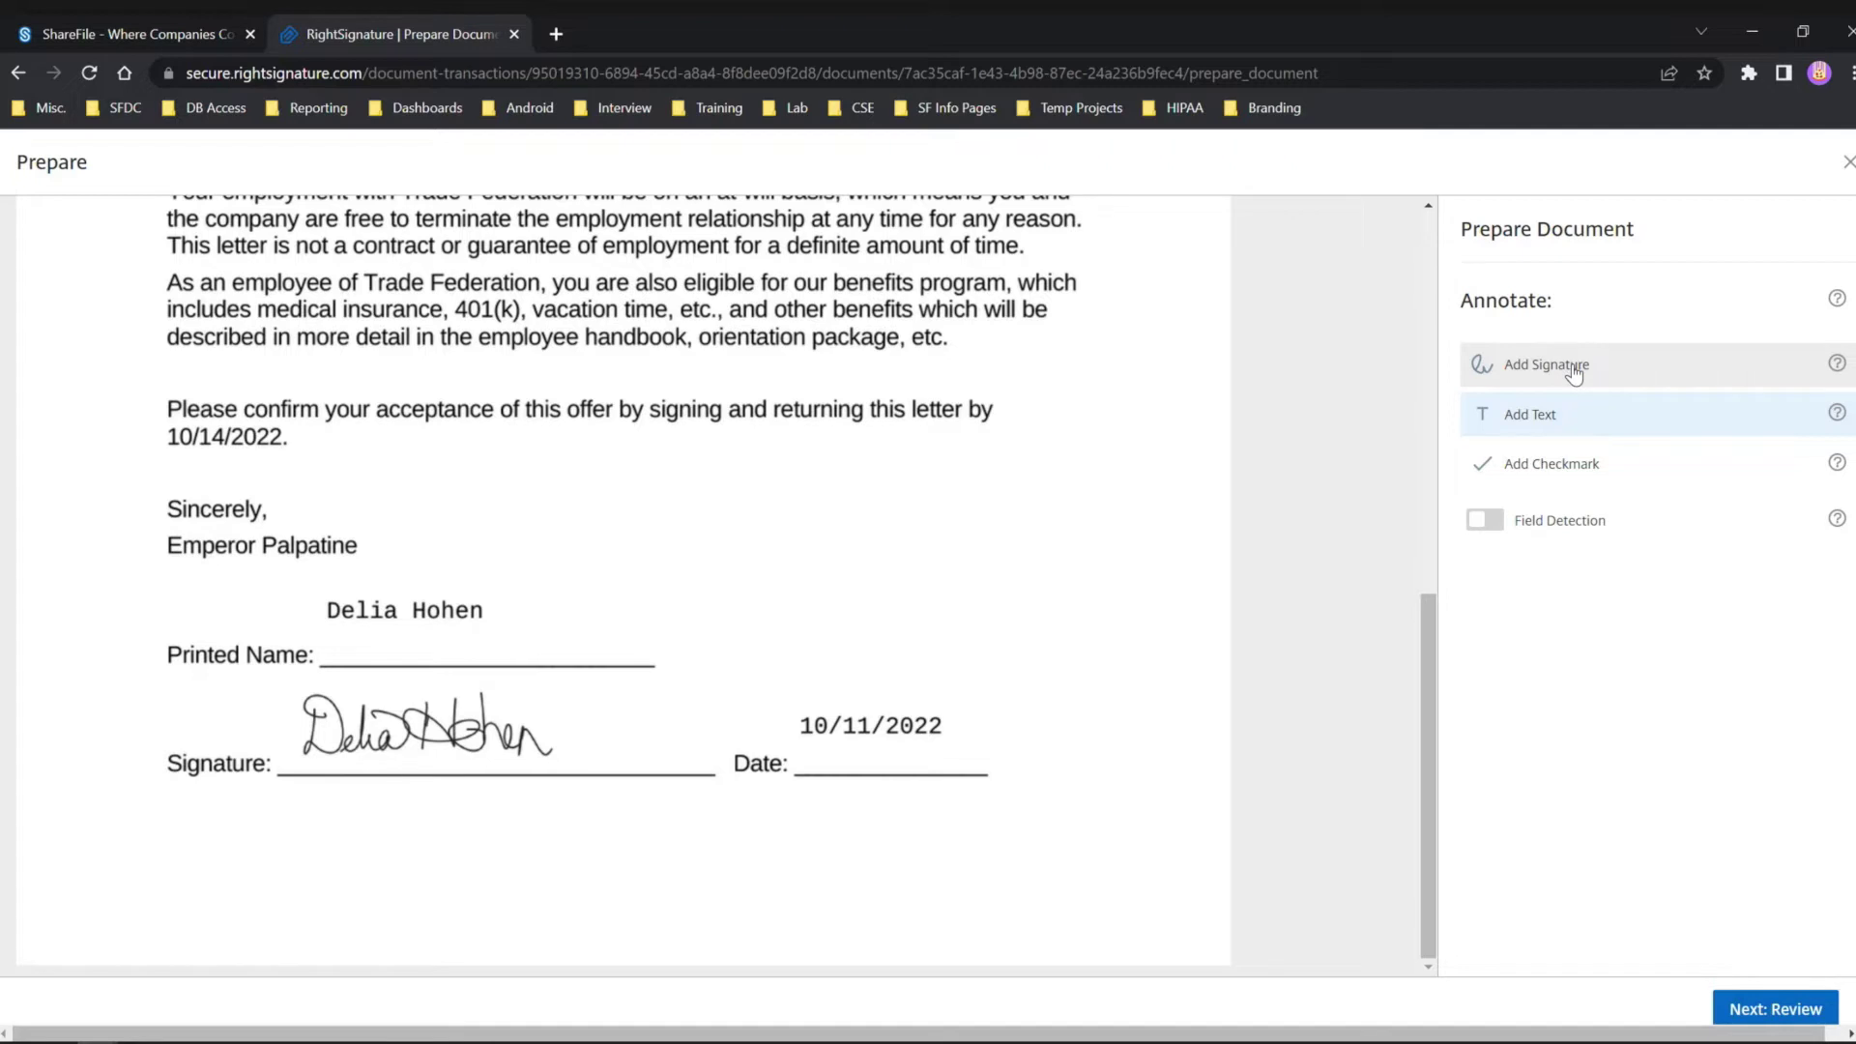
click(1570, 468)
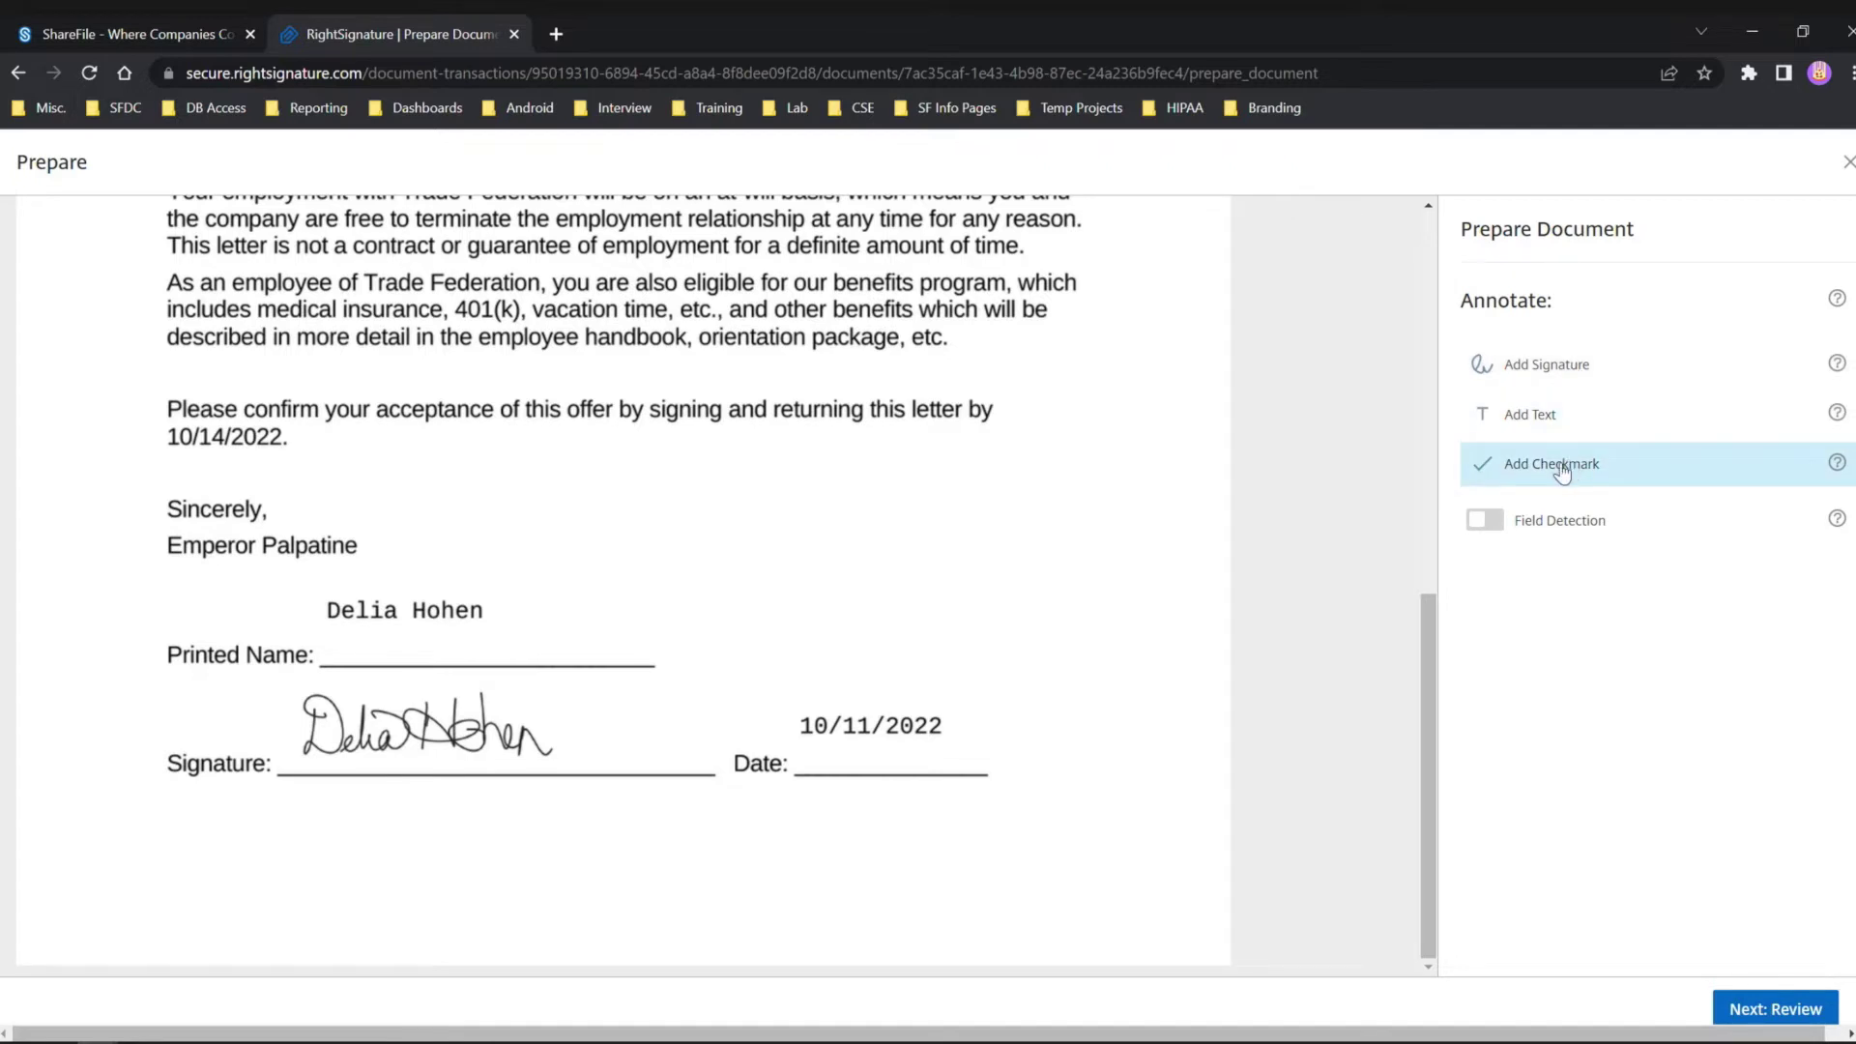
Add a checkmark, the signer's printed name as text, and a signature field below the signature line.
click(203, 847)
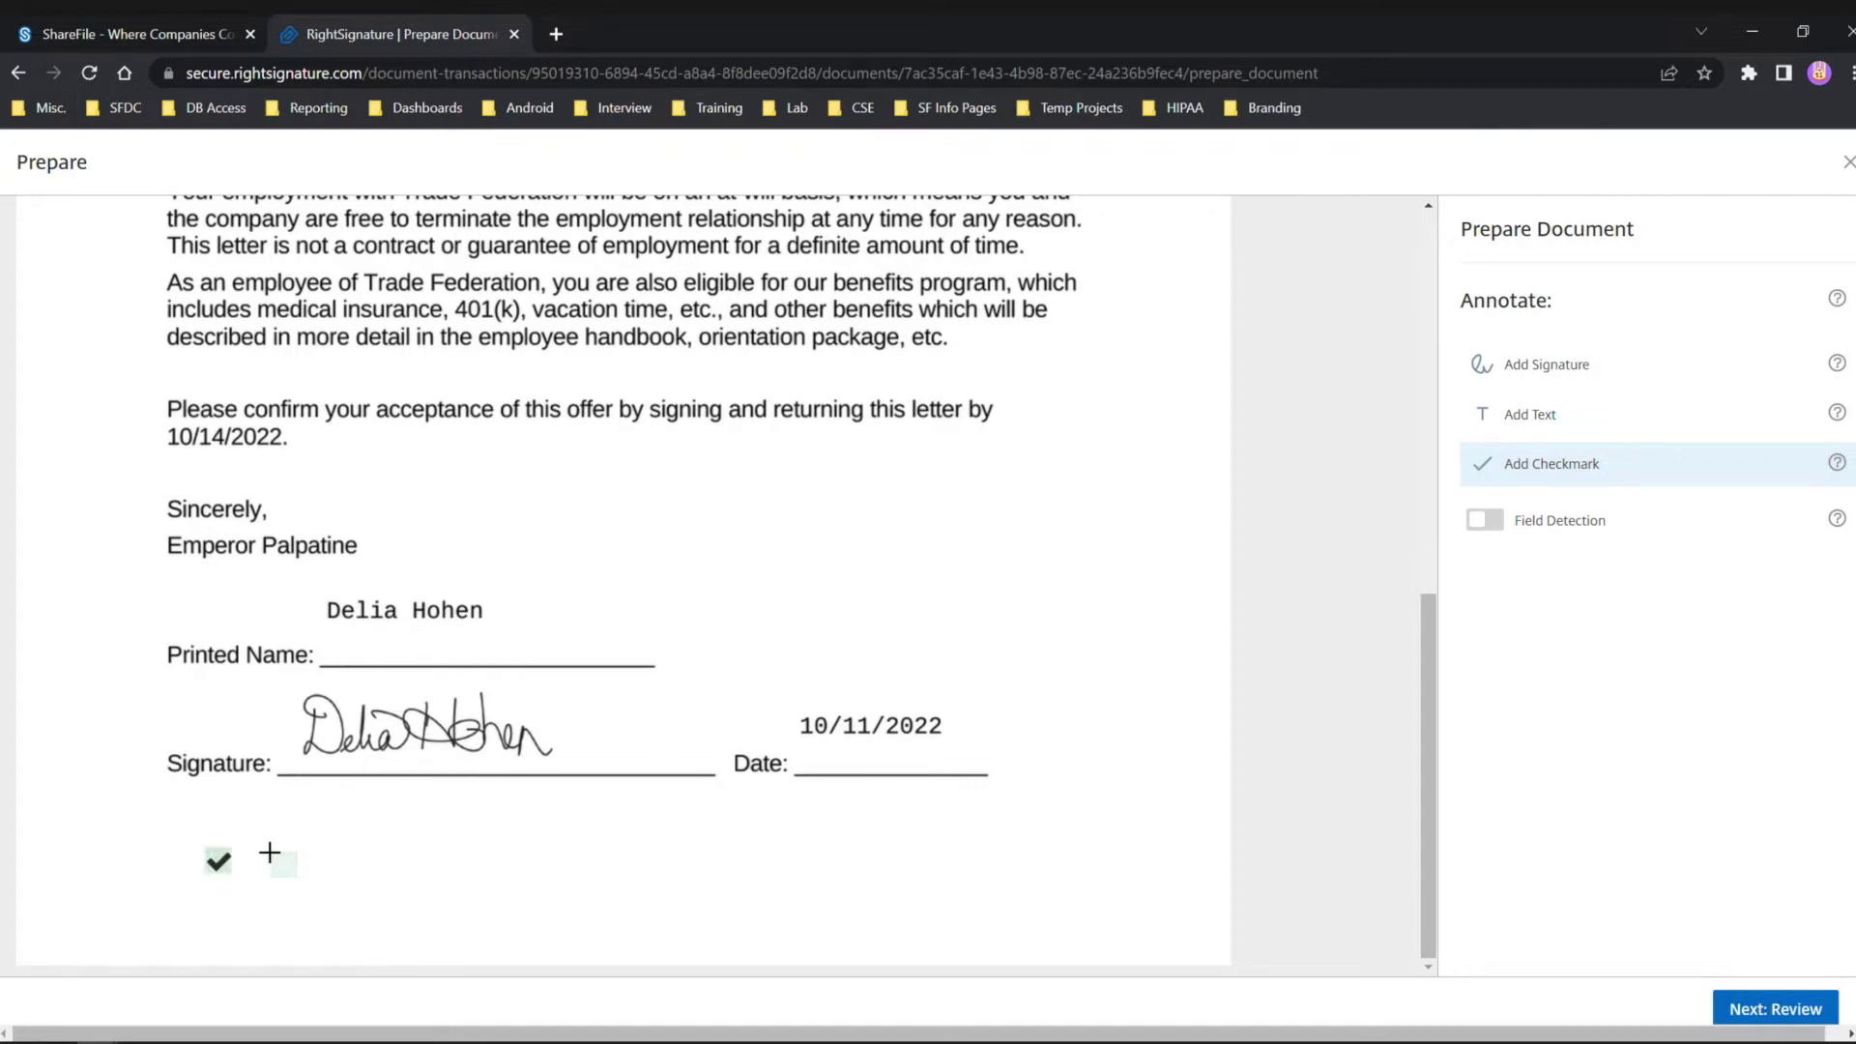
click(1558, 414)
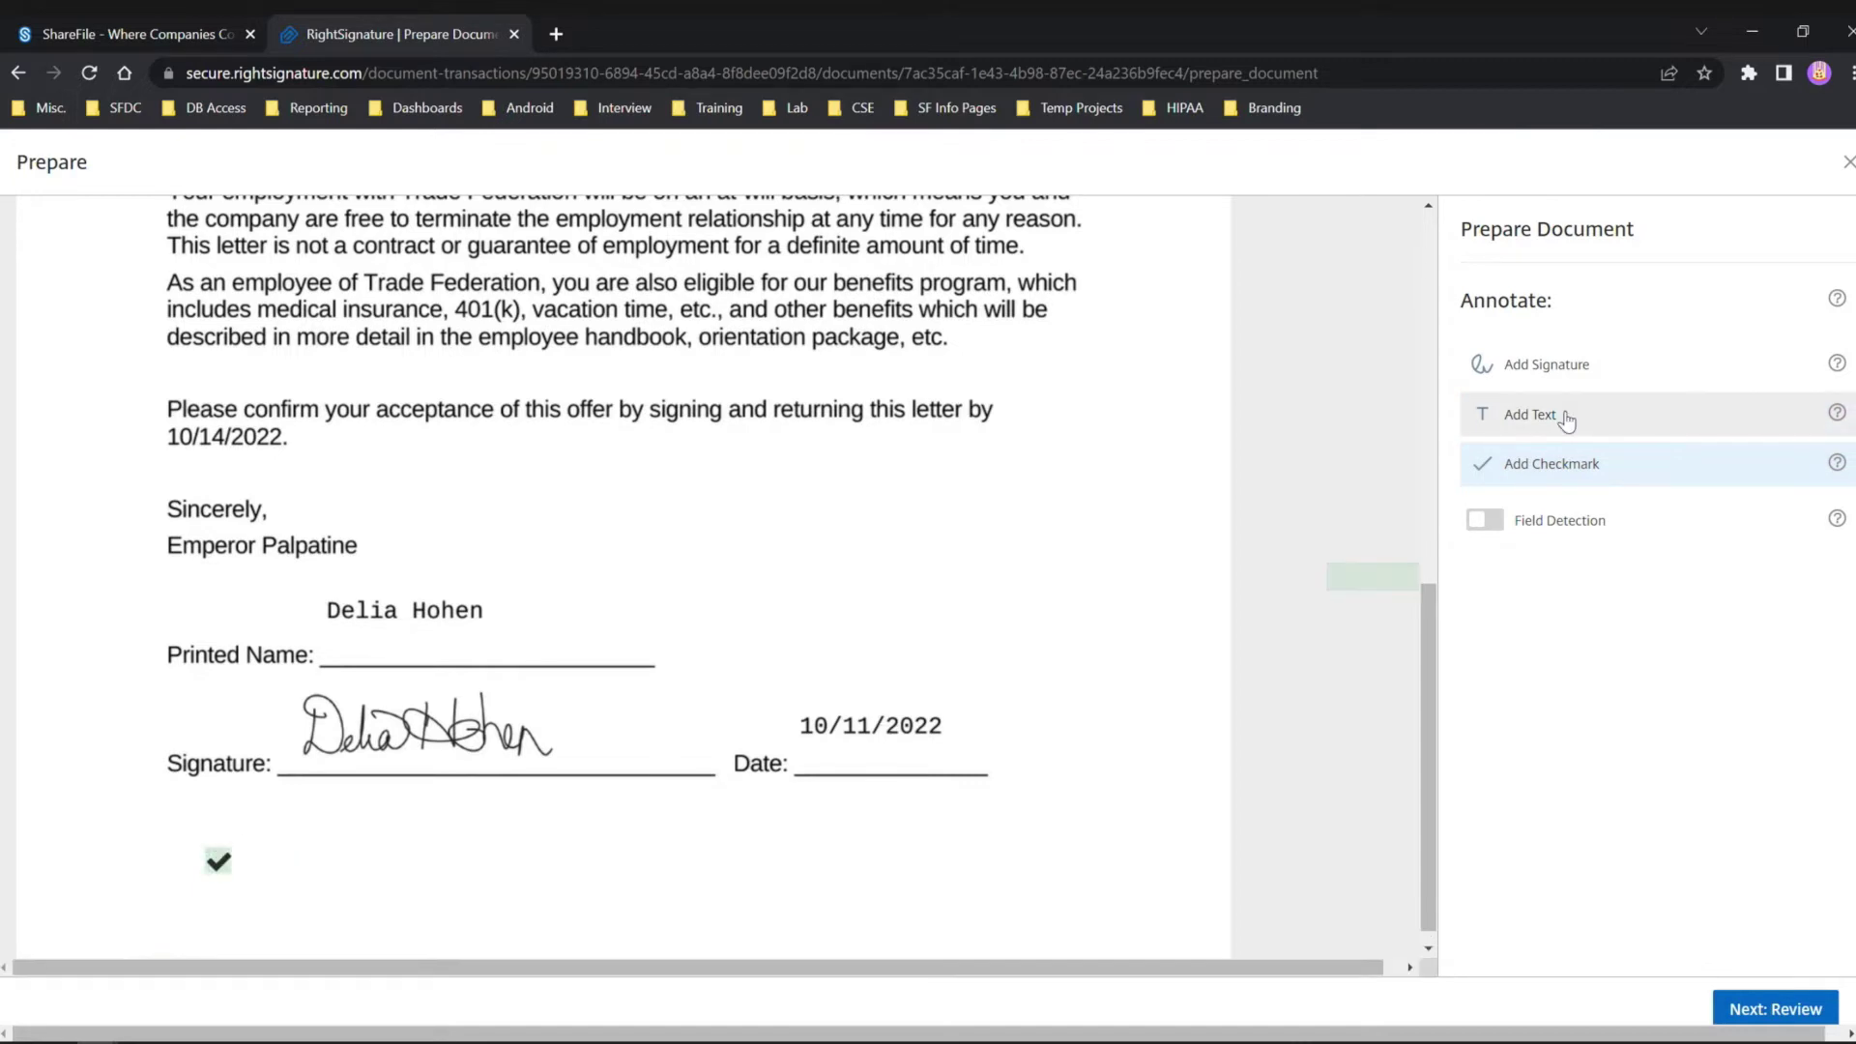
click(313, 857)
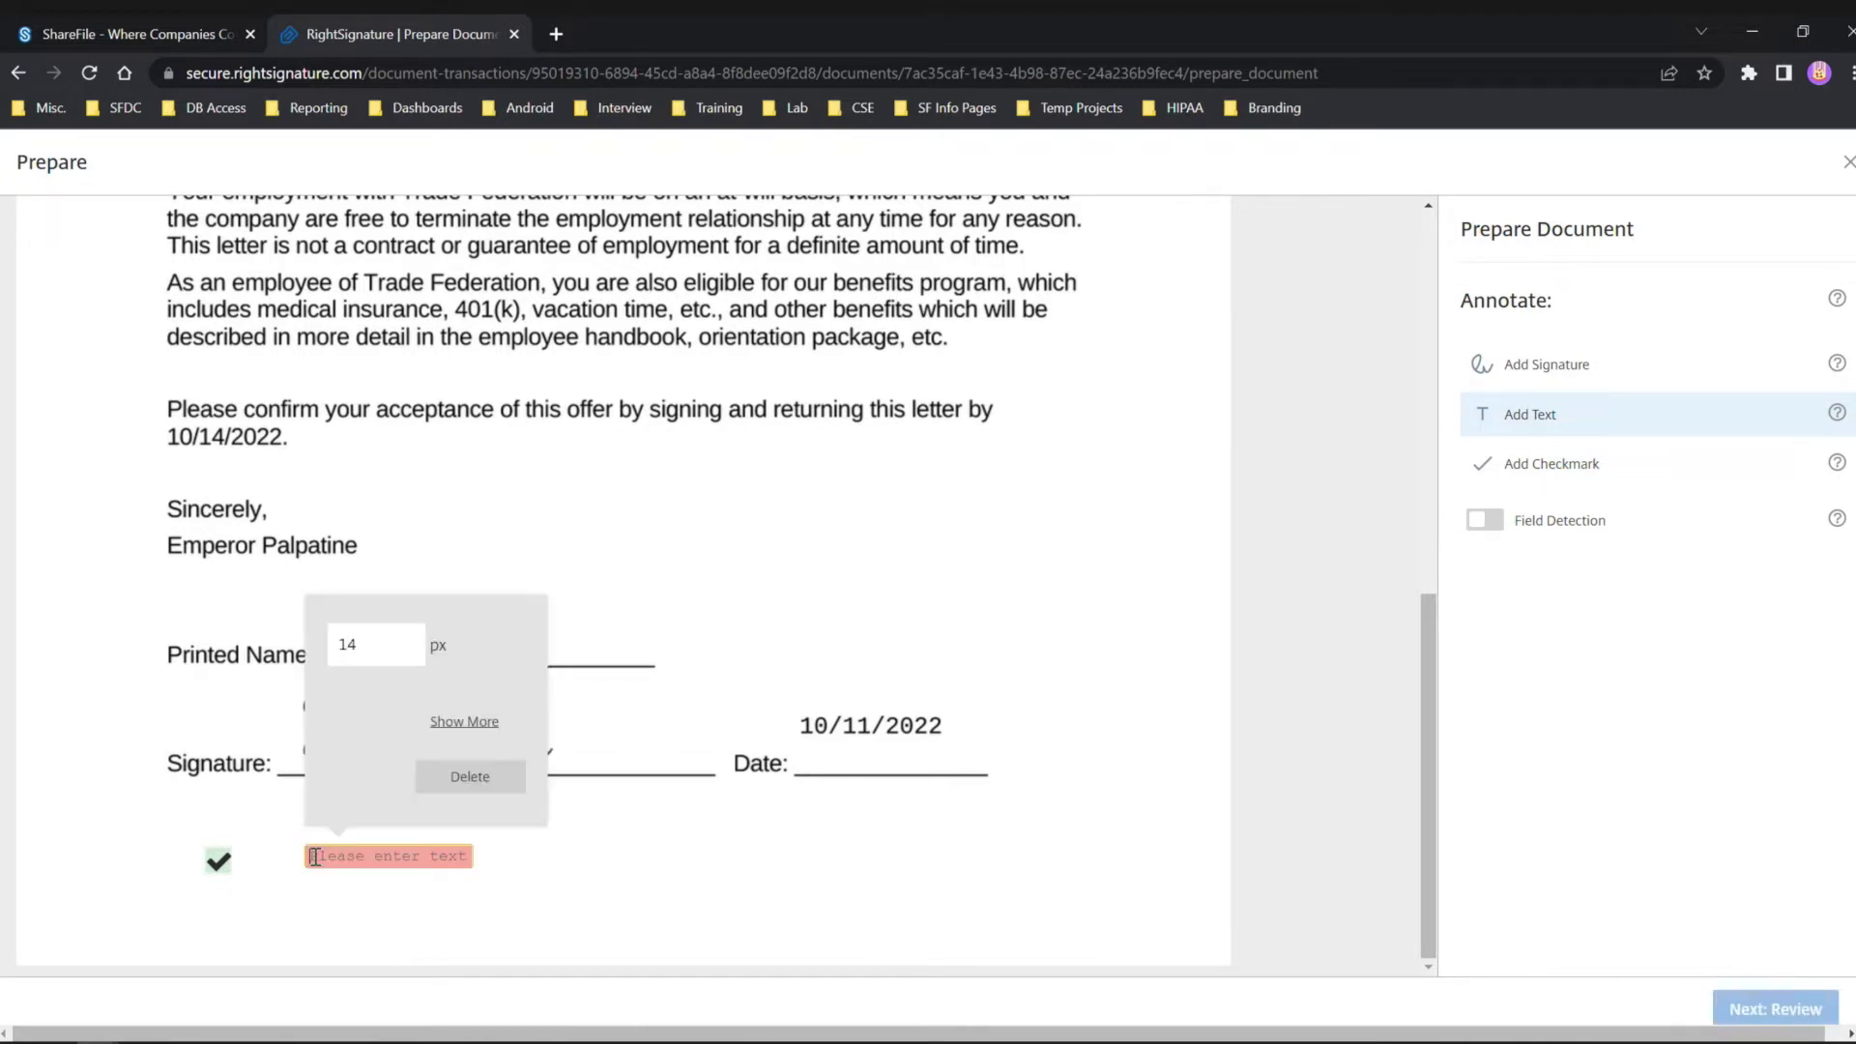
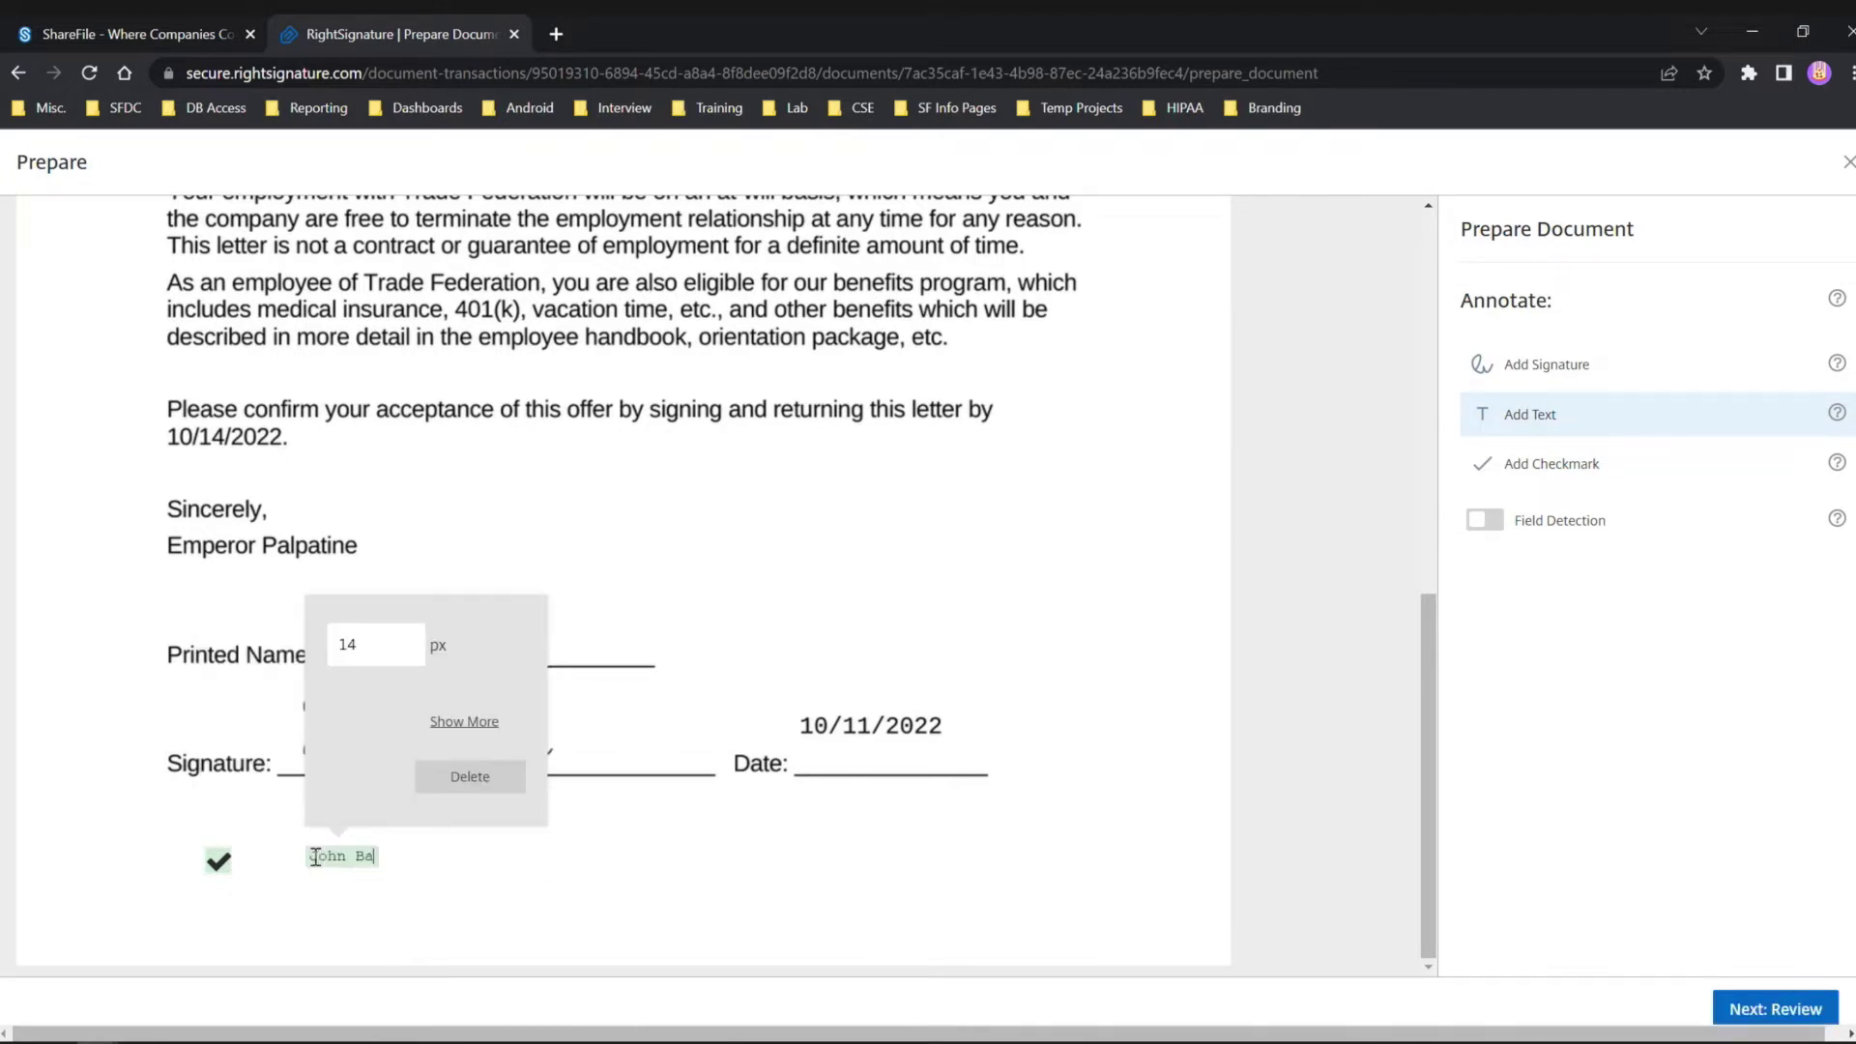
click(1586, 375)
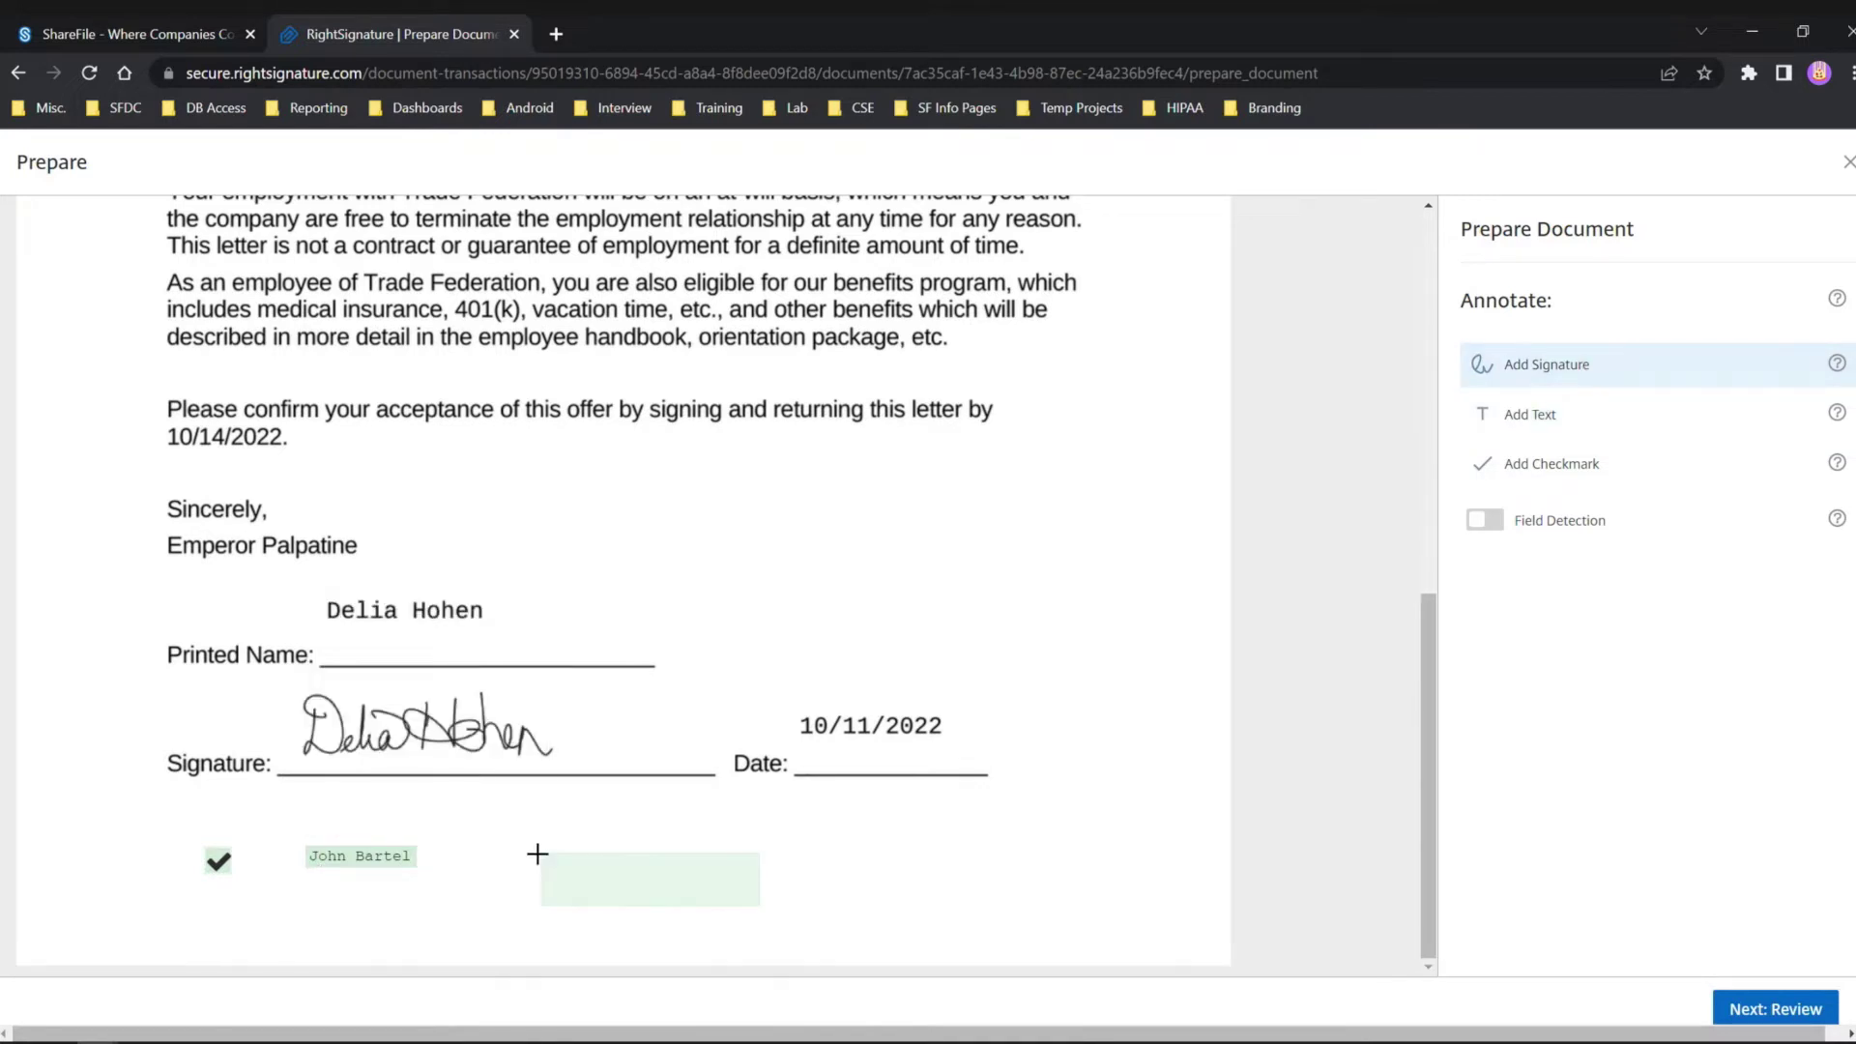
click(508, 840)
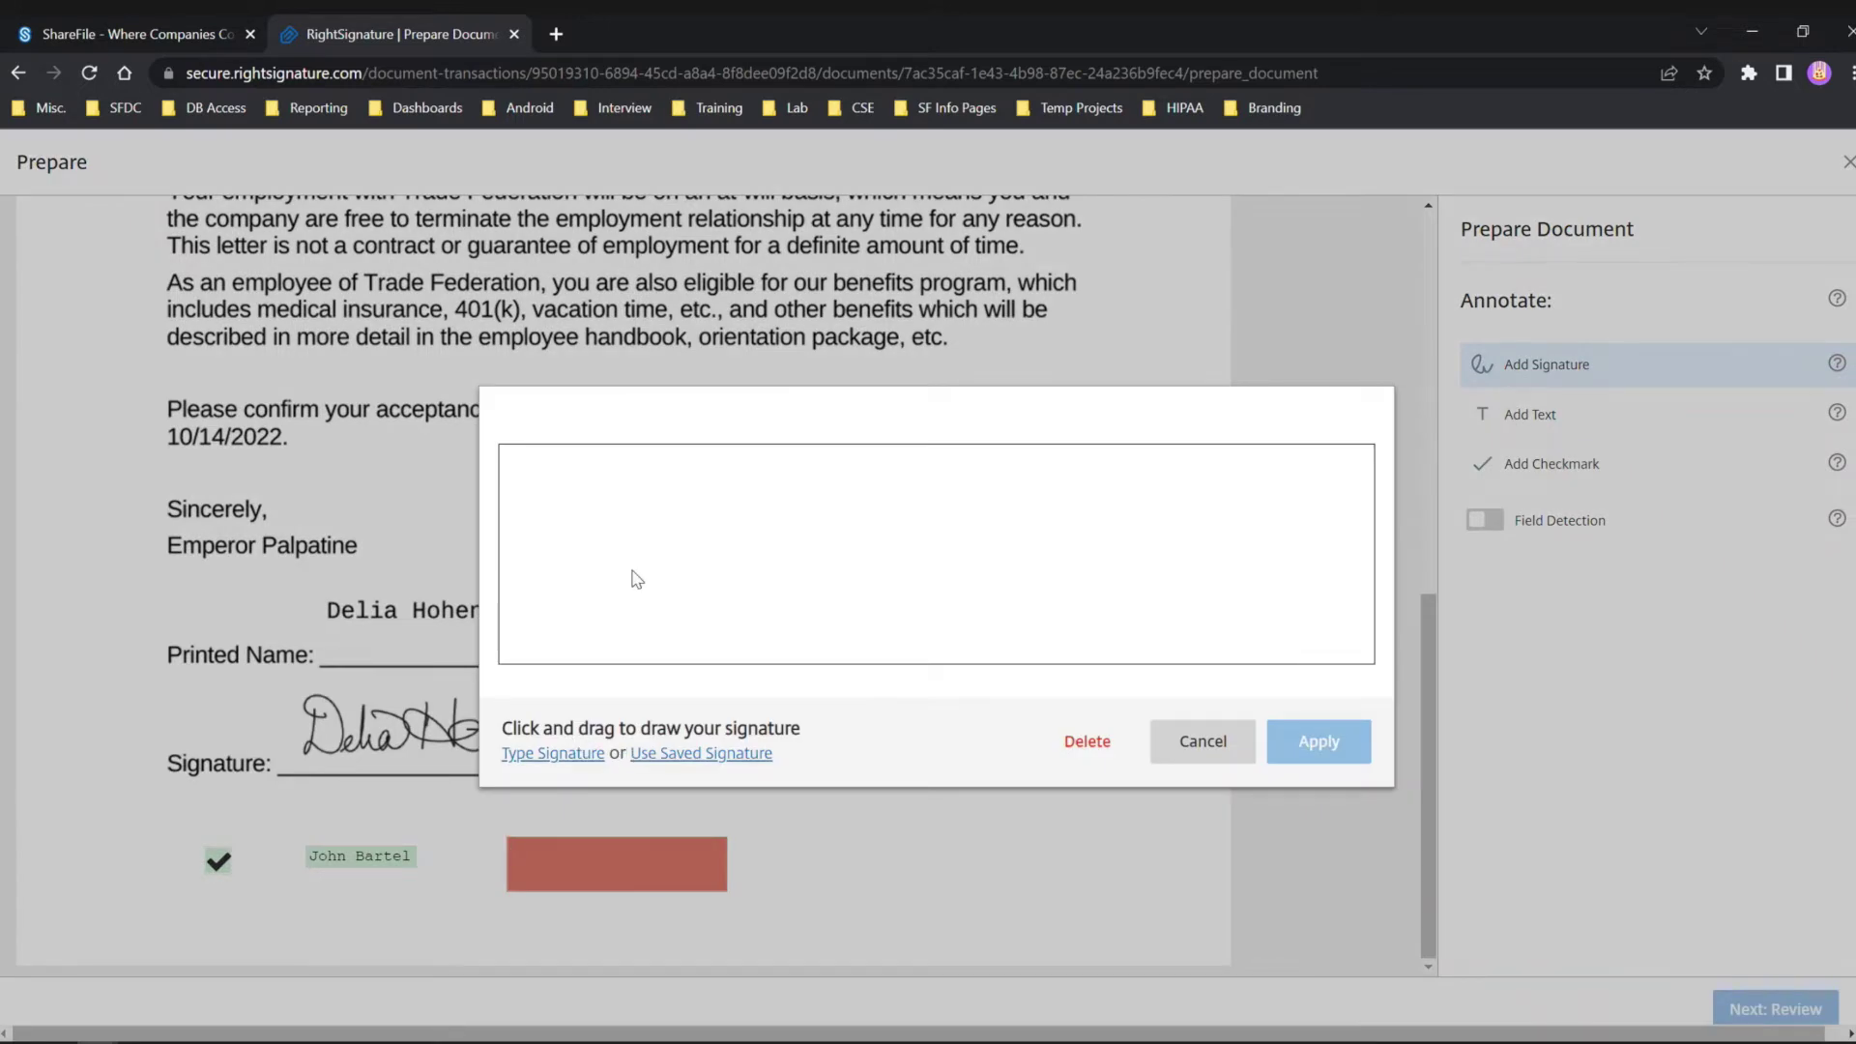
Type the signer's name as a cursive signature and apply it to the signature box.
click(576, 759)
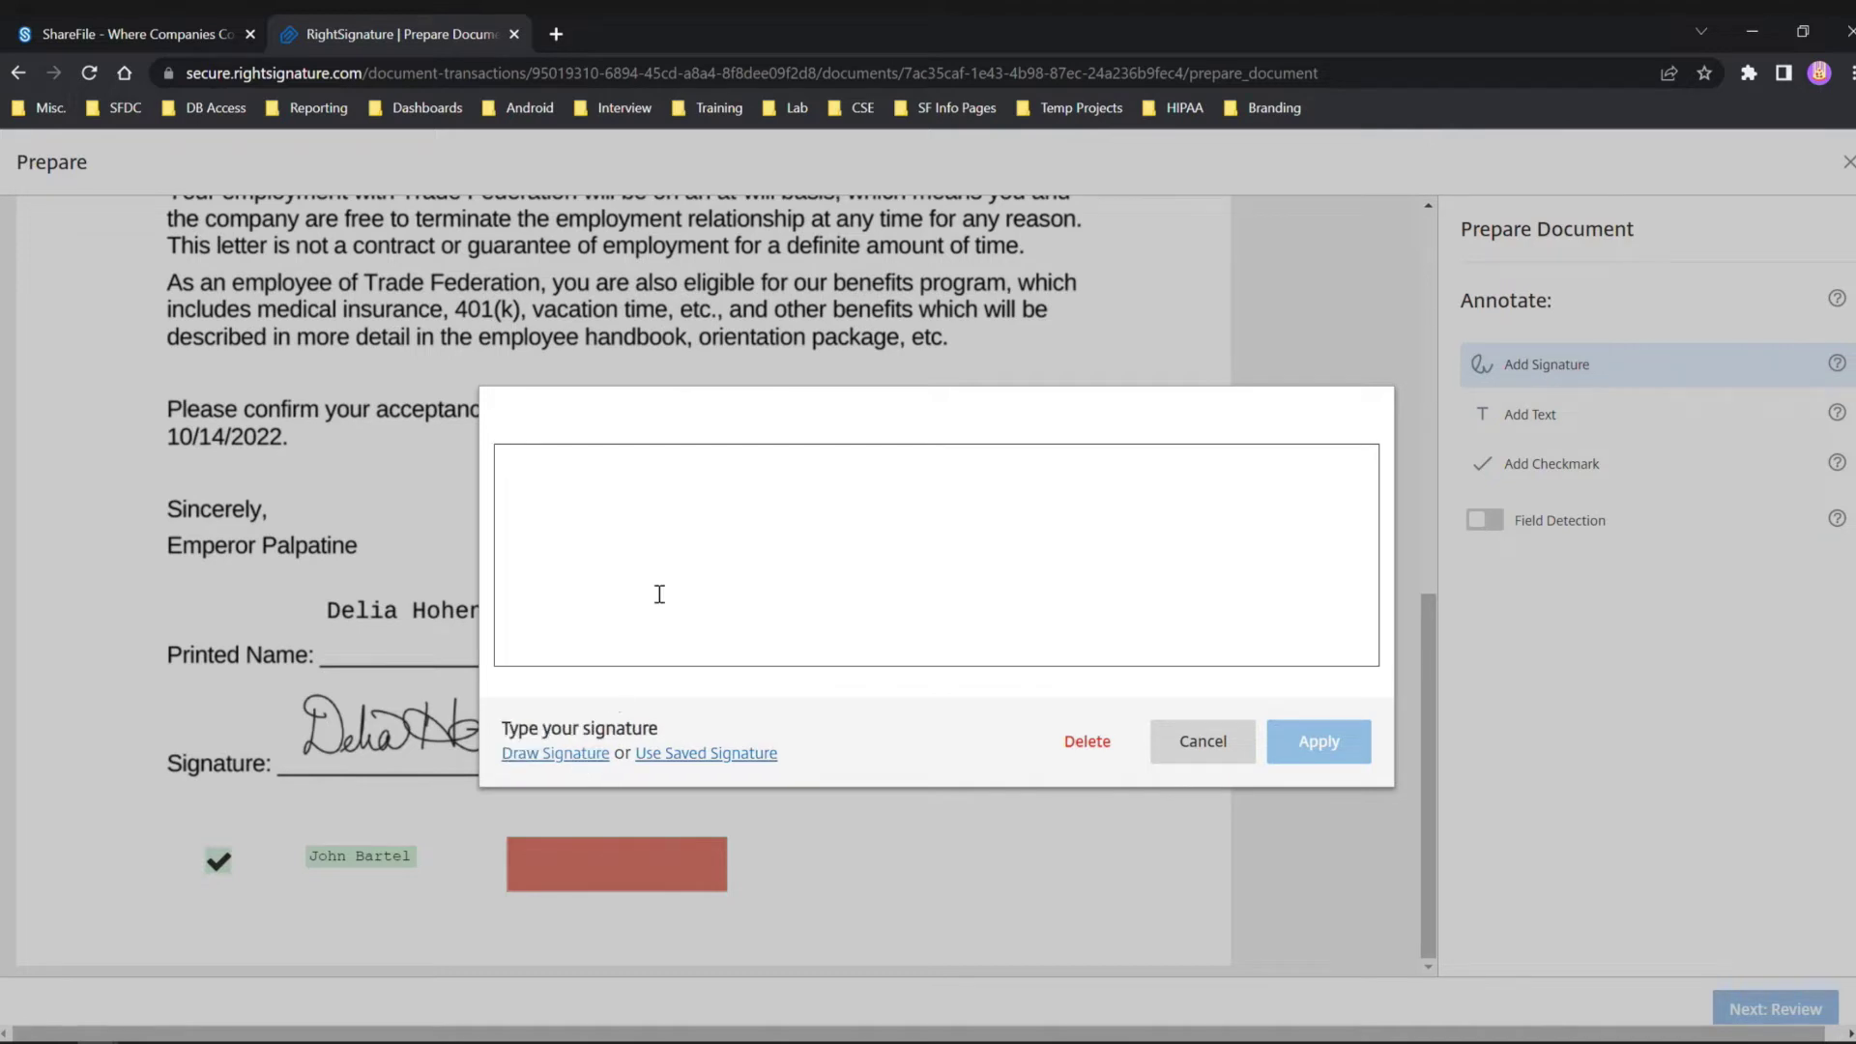
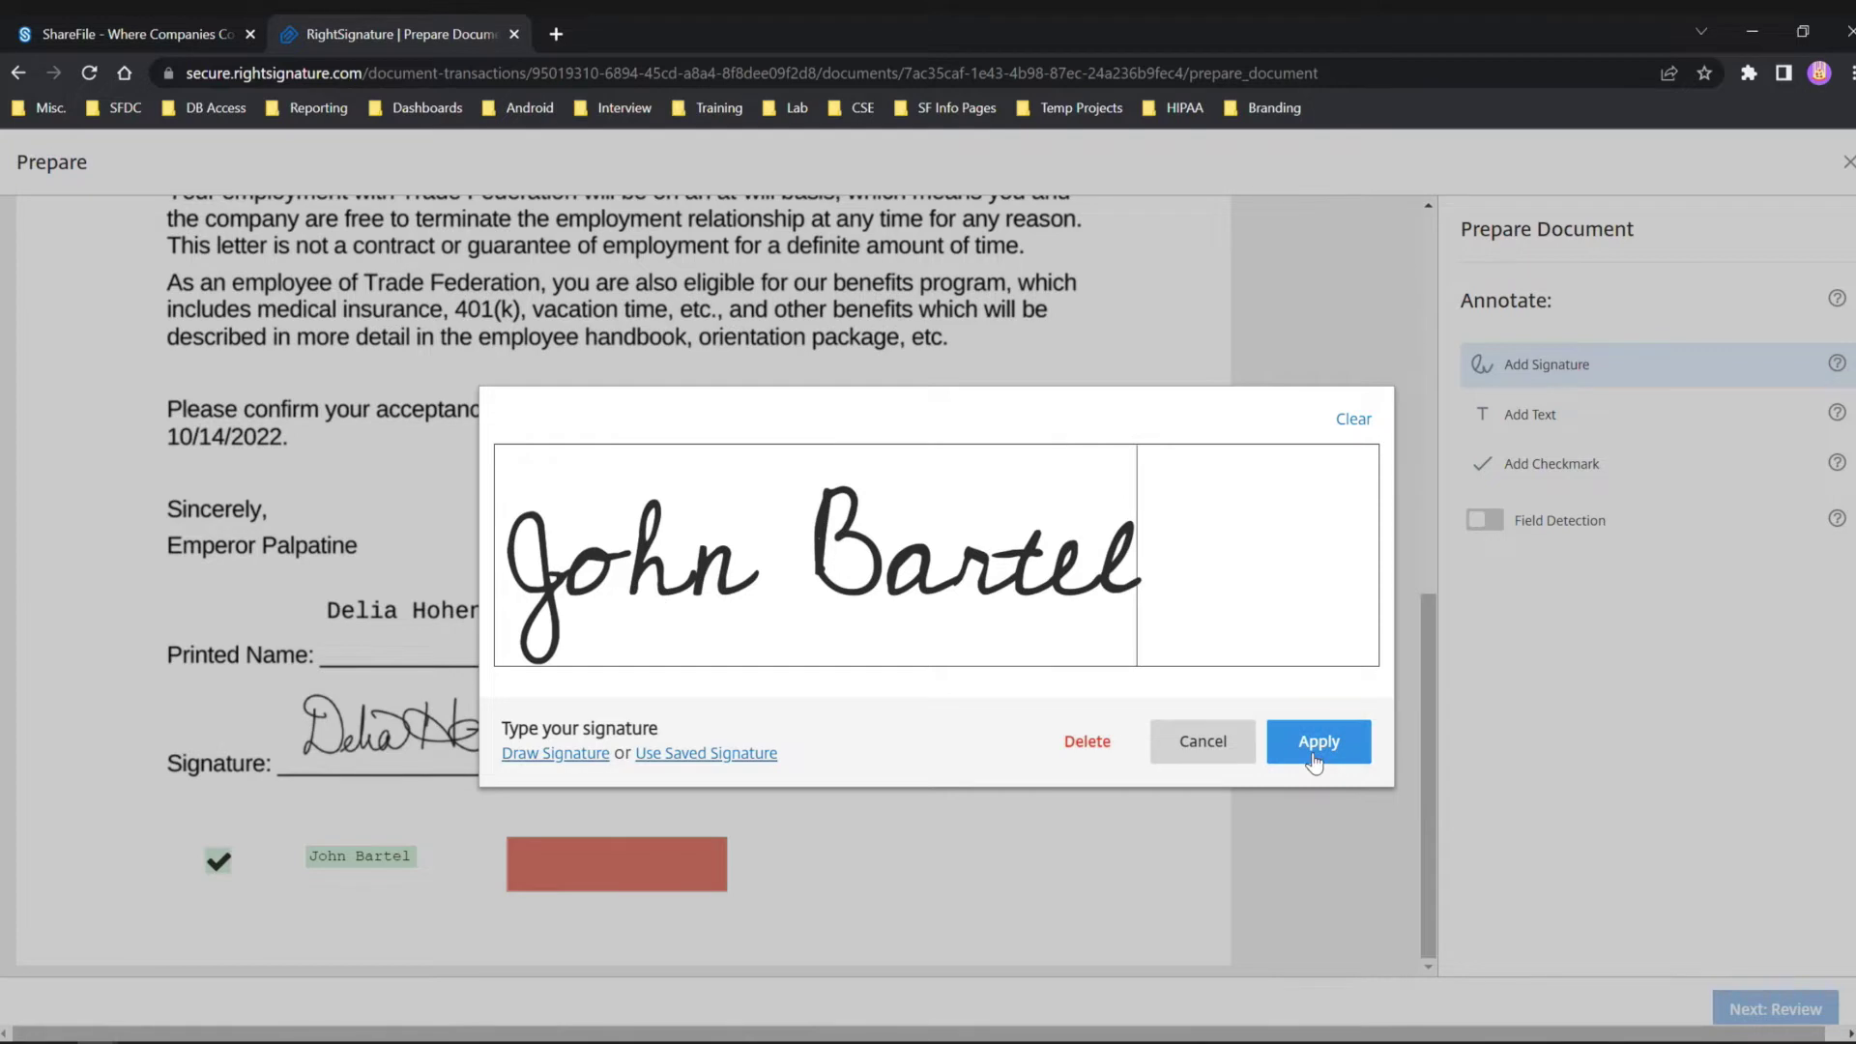
click(1317, 743)
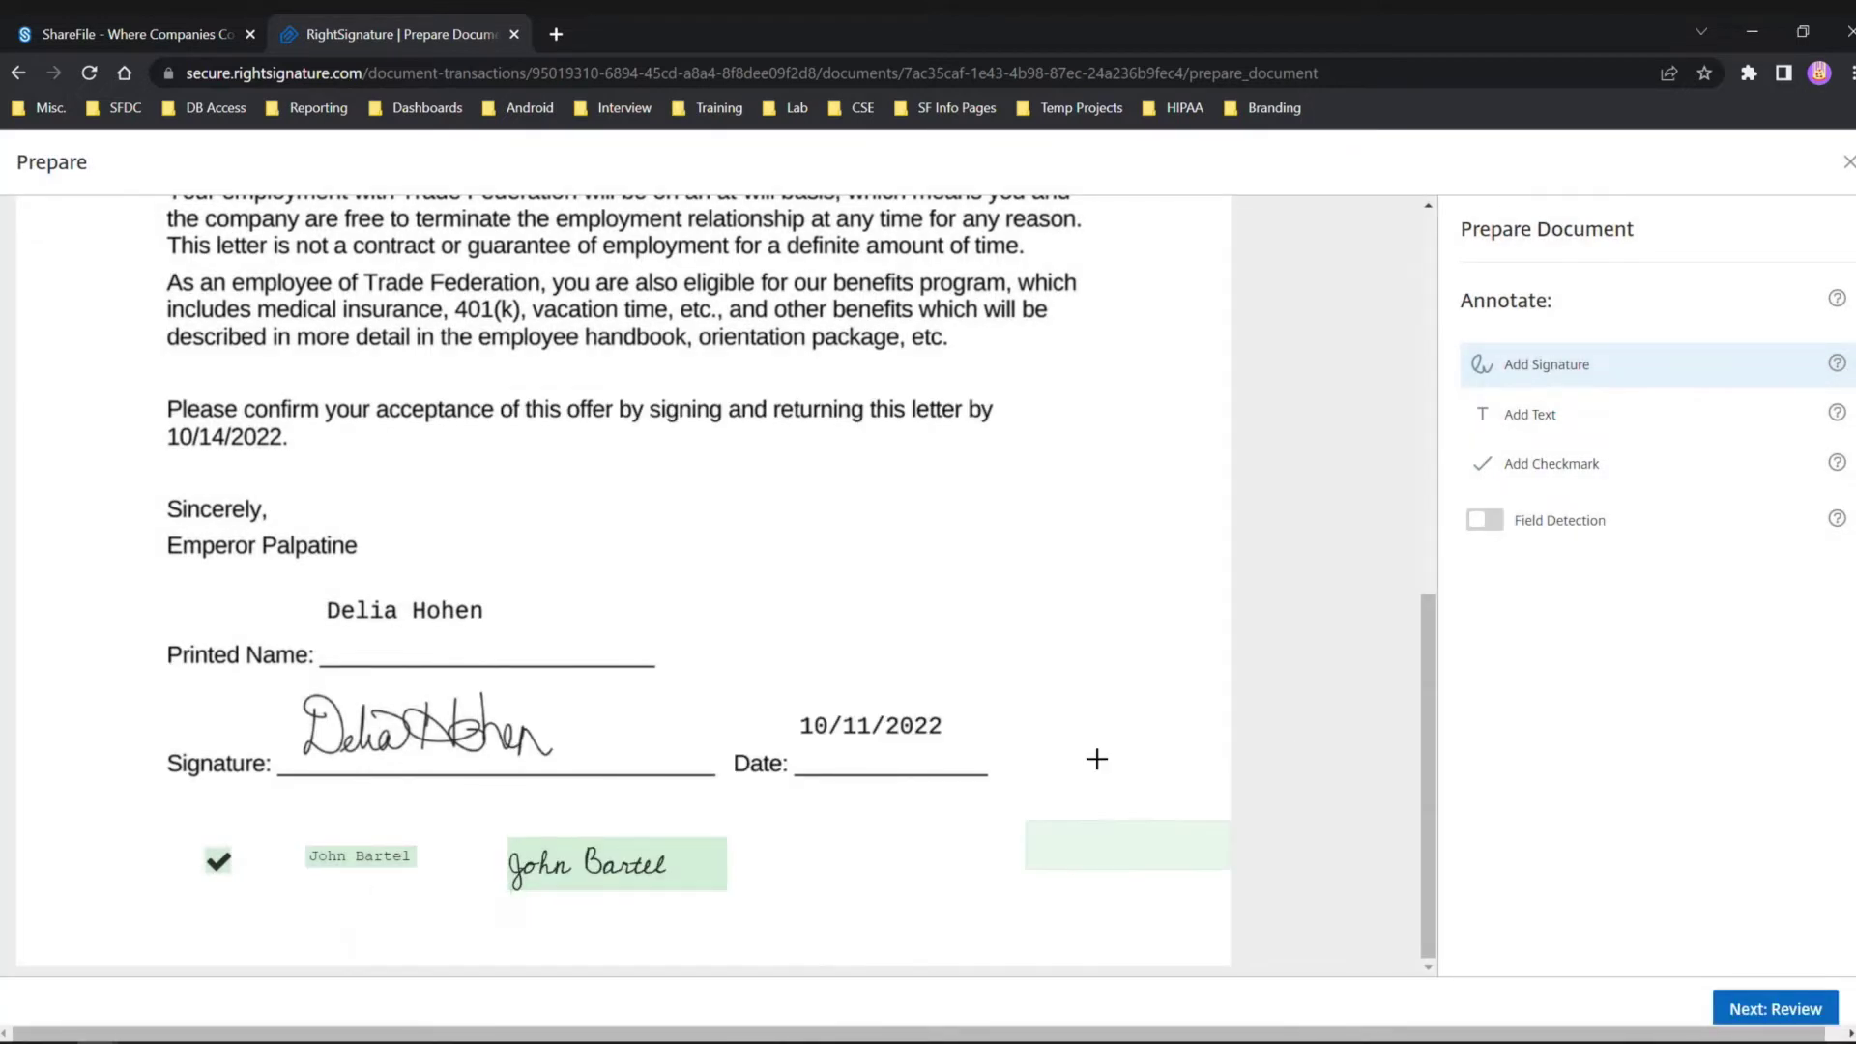
Review the prepared letter and save it as the executed Offer Letter-Signed document.
click(1755, 1013)
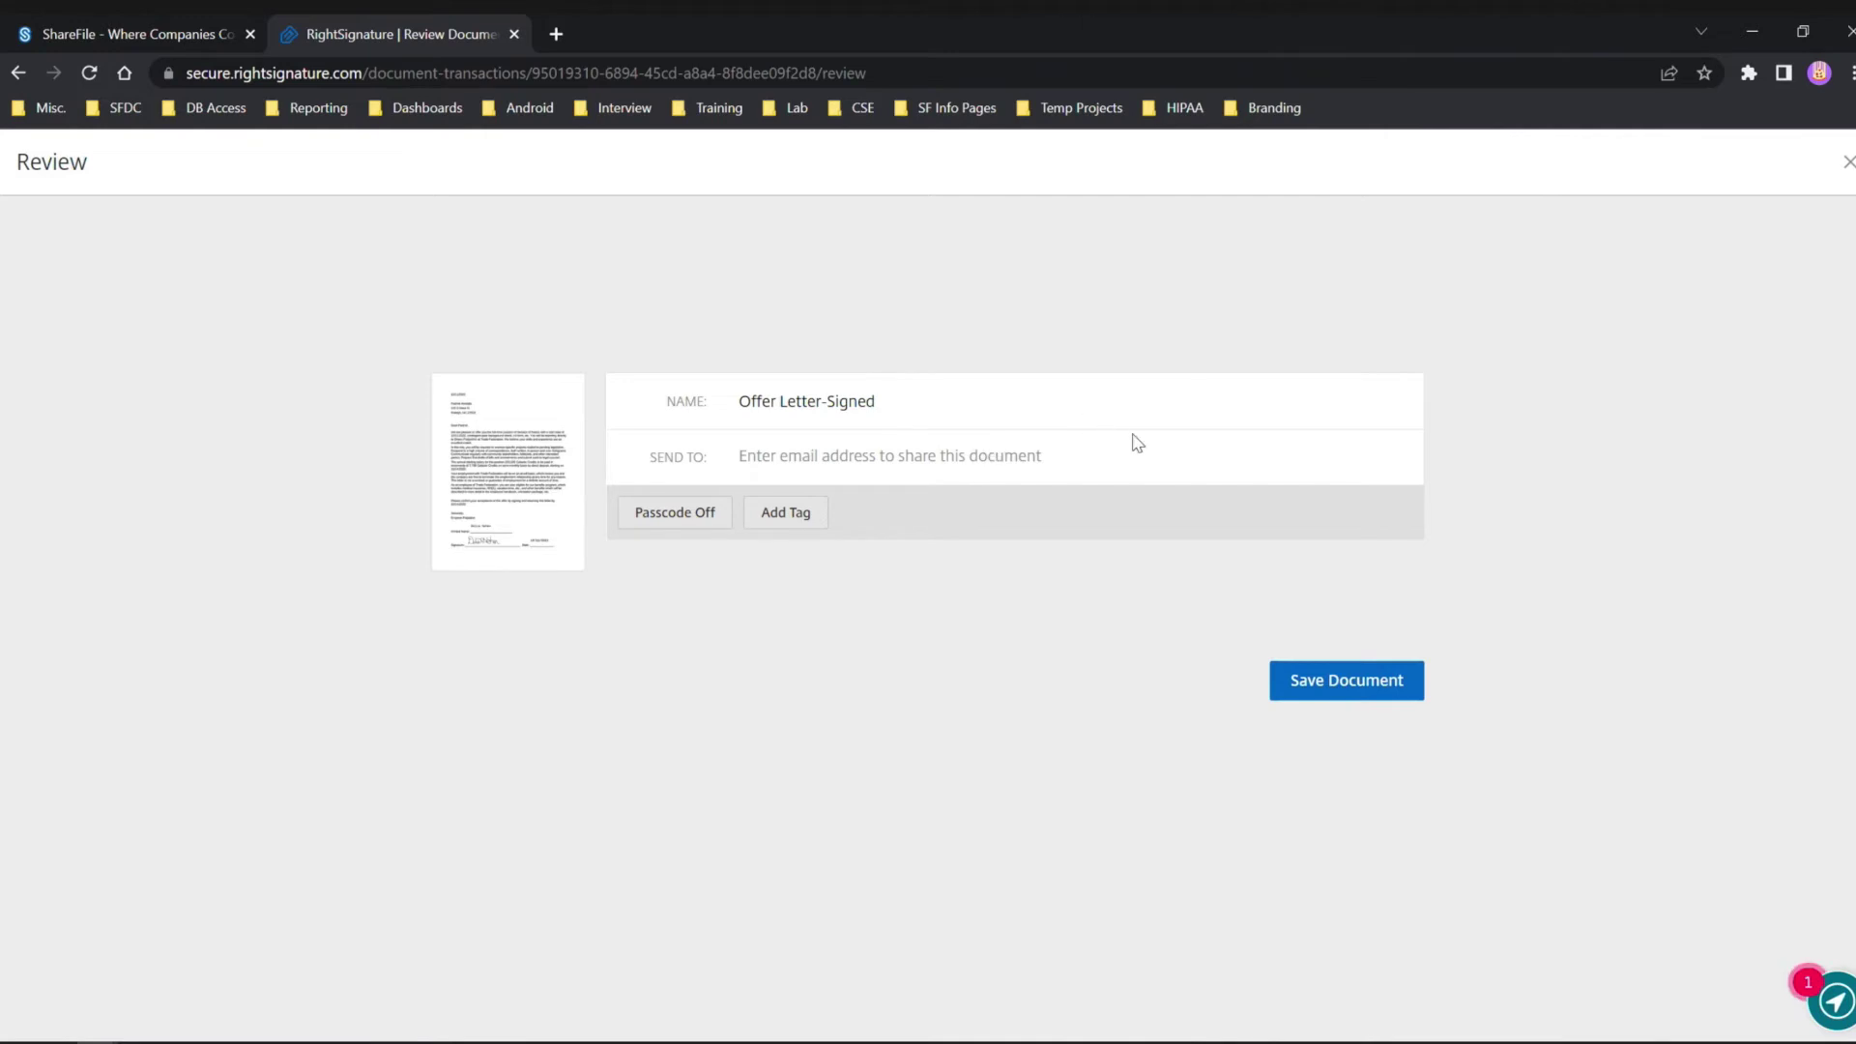
click(1325, 682)
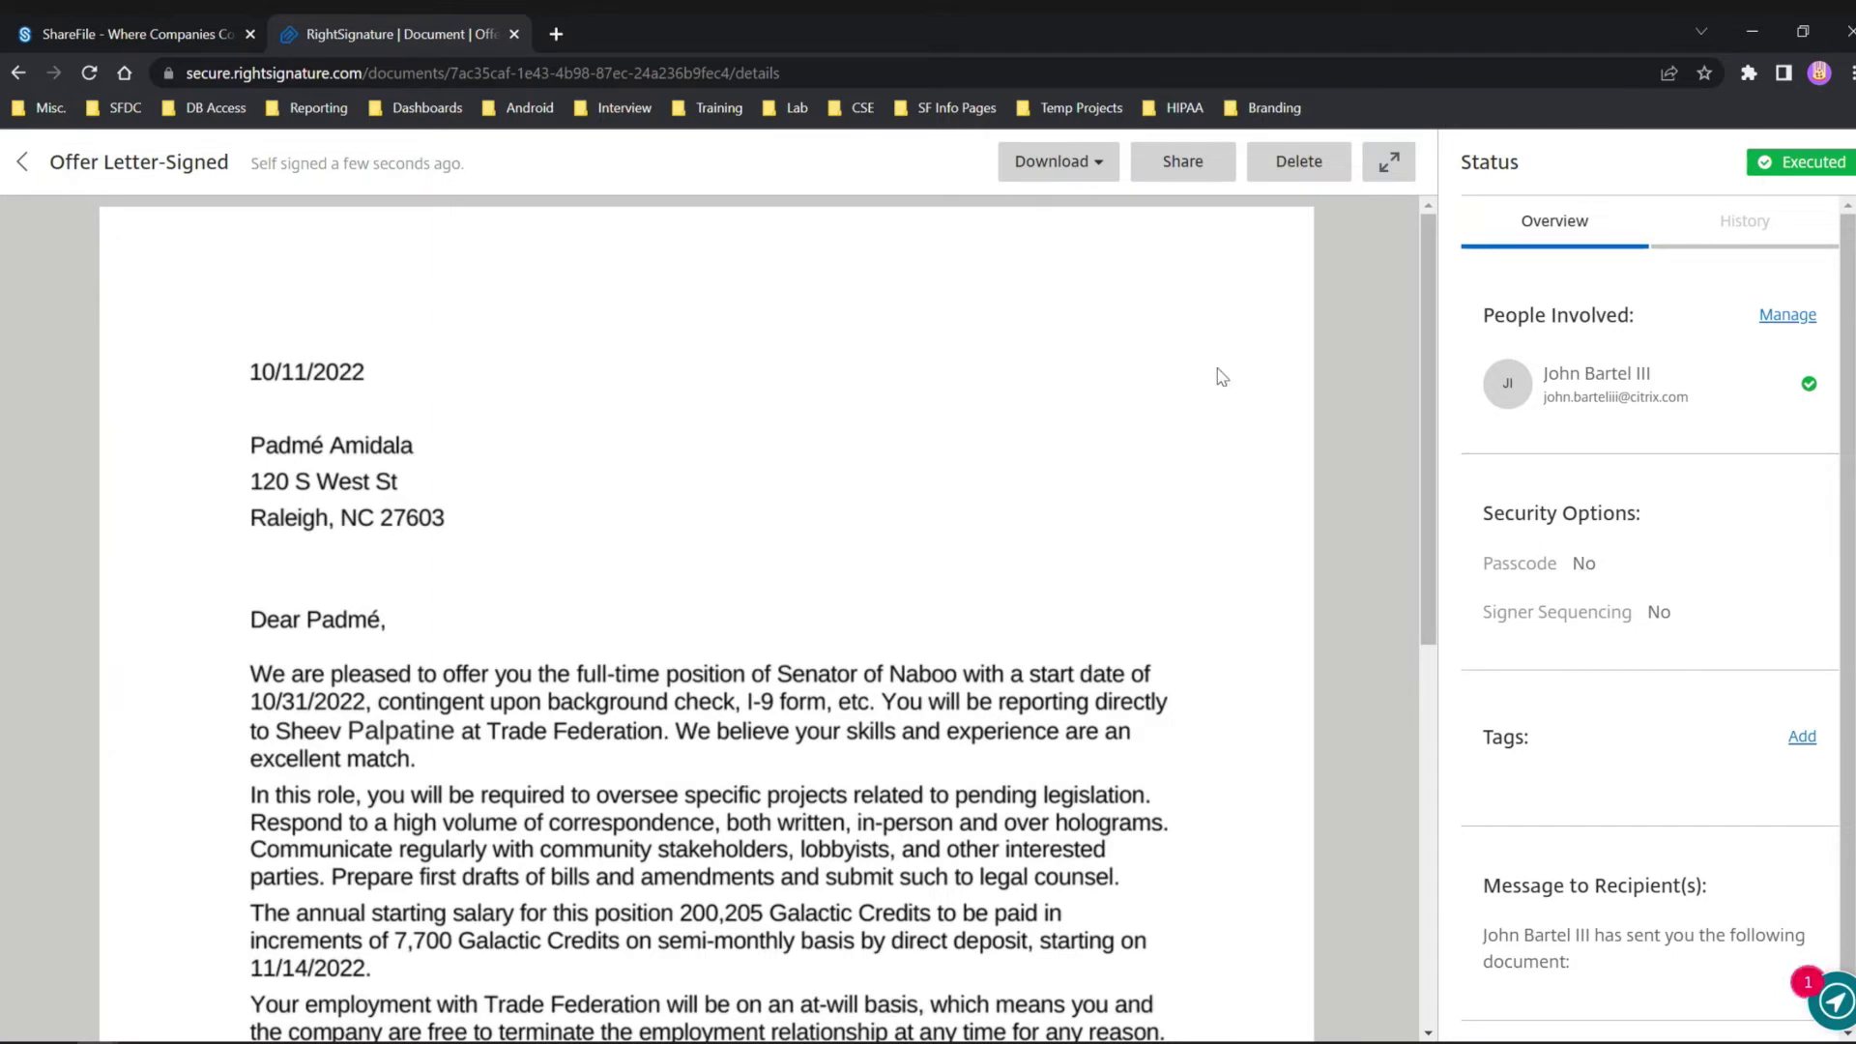
click(190, 35)
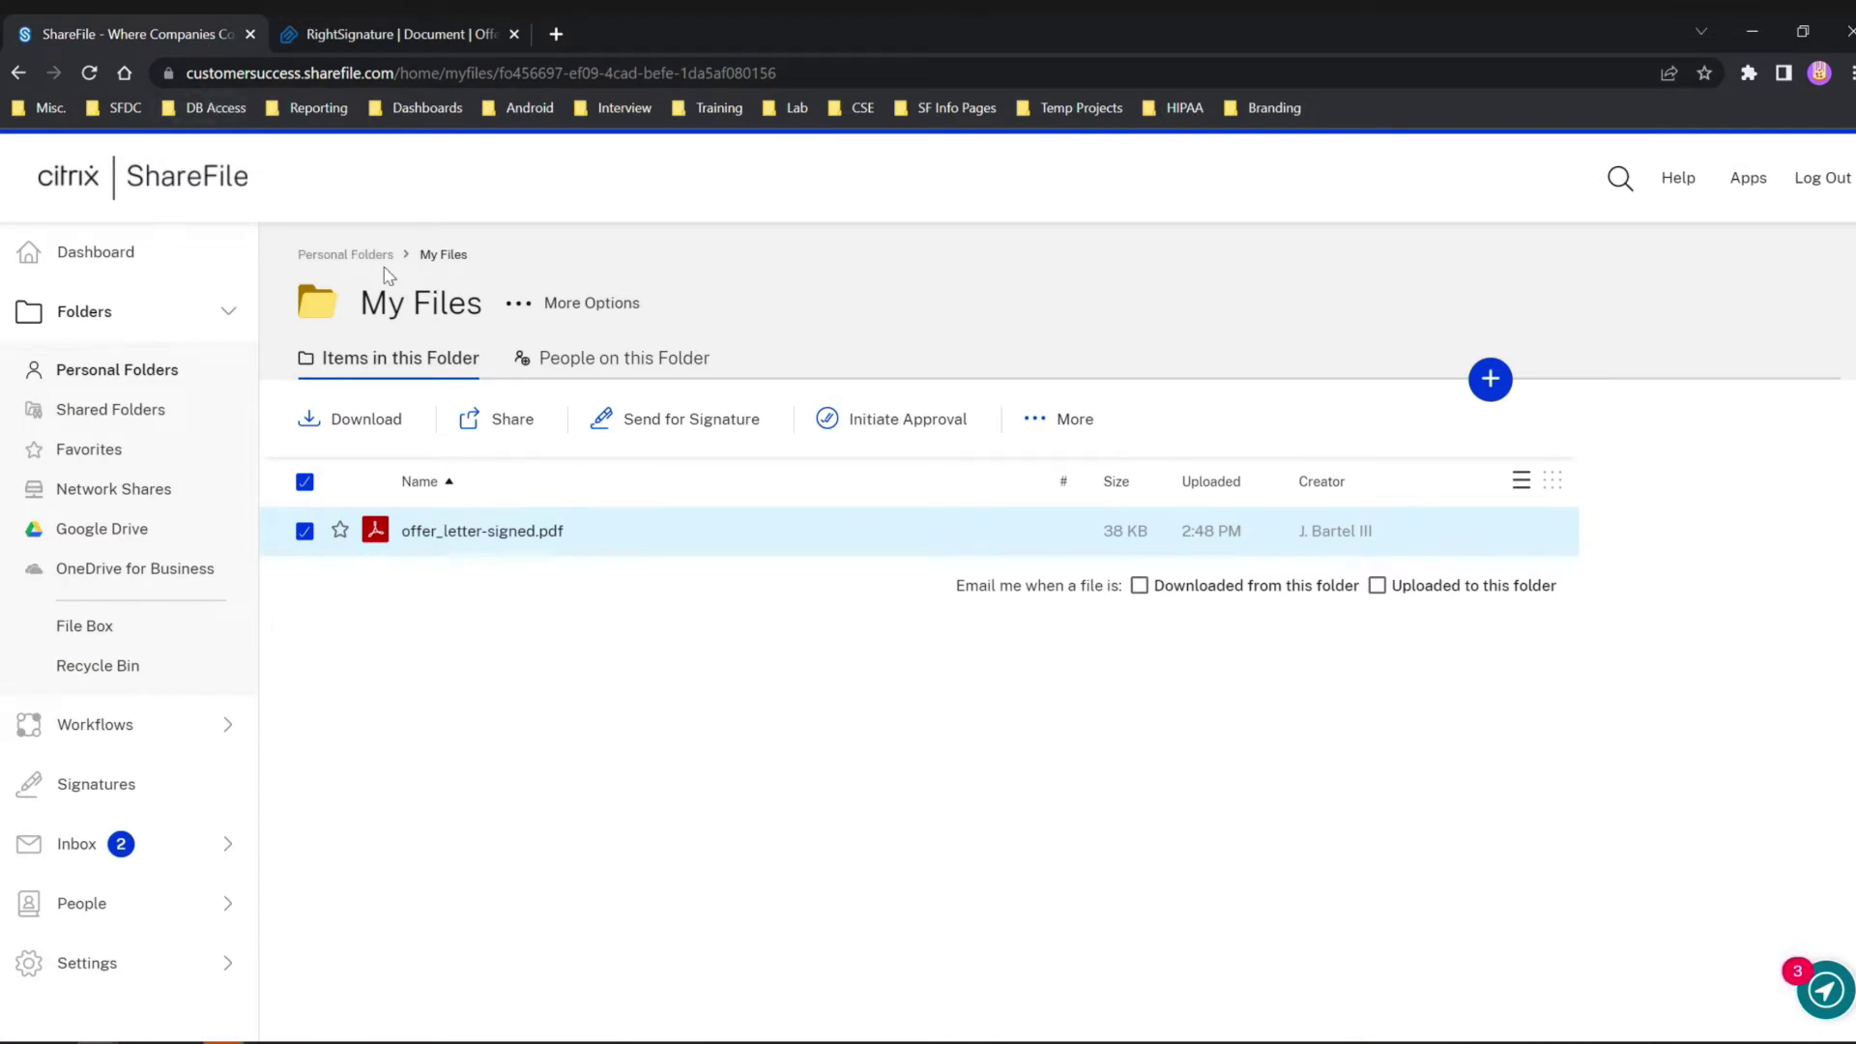
Reopen My Files, select offer_letter-signed-signed.pdf and start sharing it.
click(348, 255)
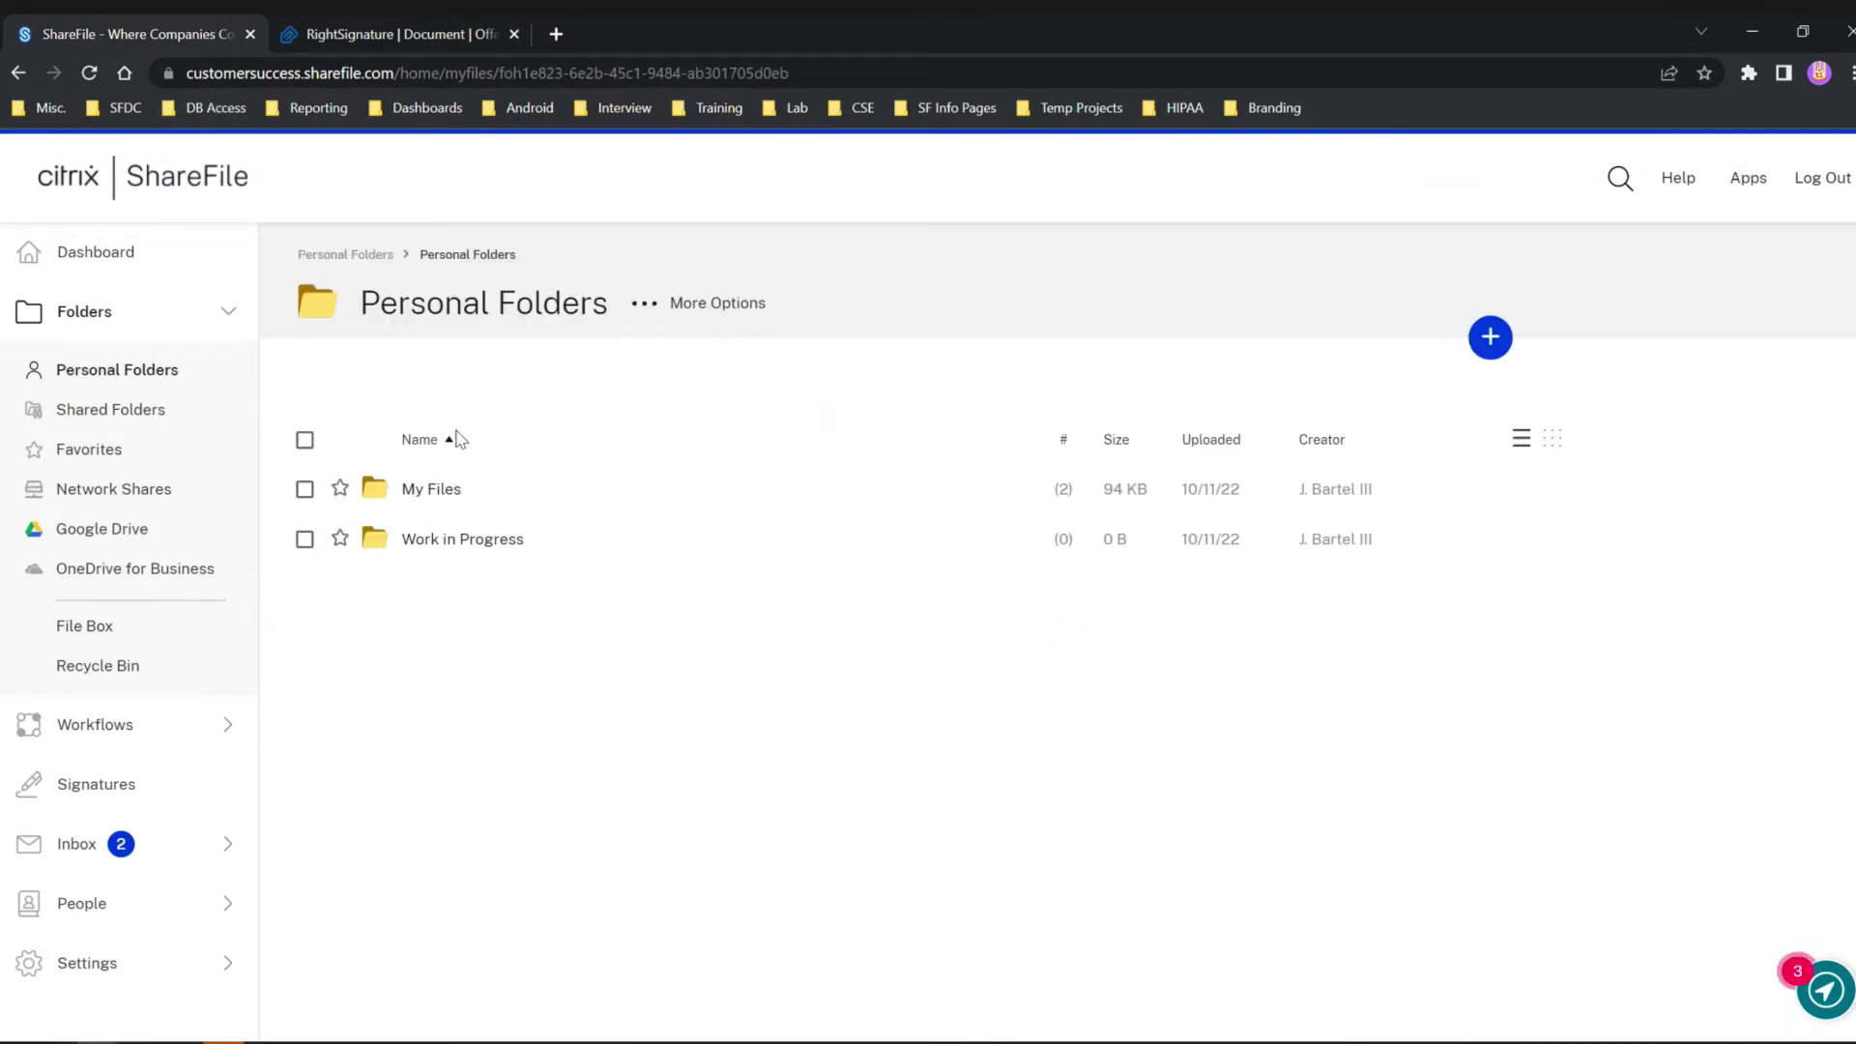
click(436, 450)
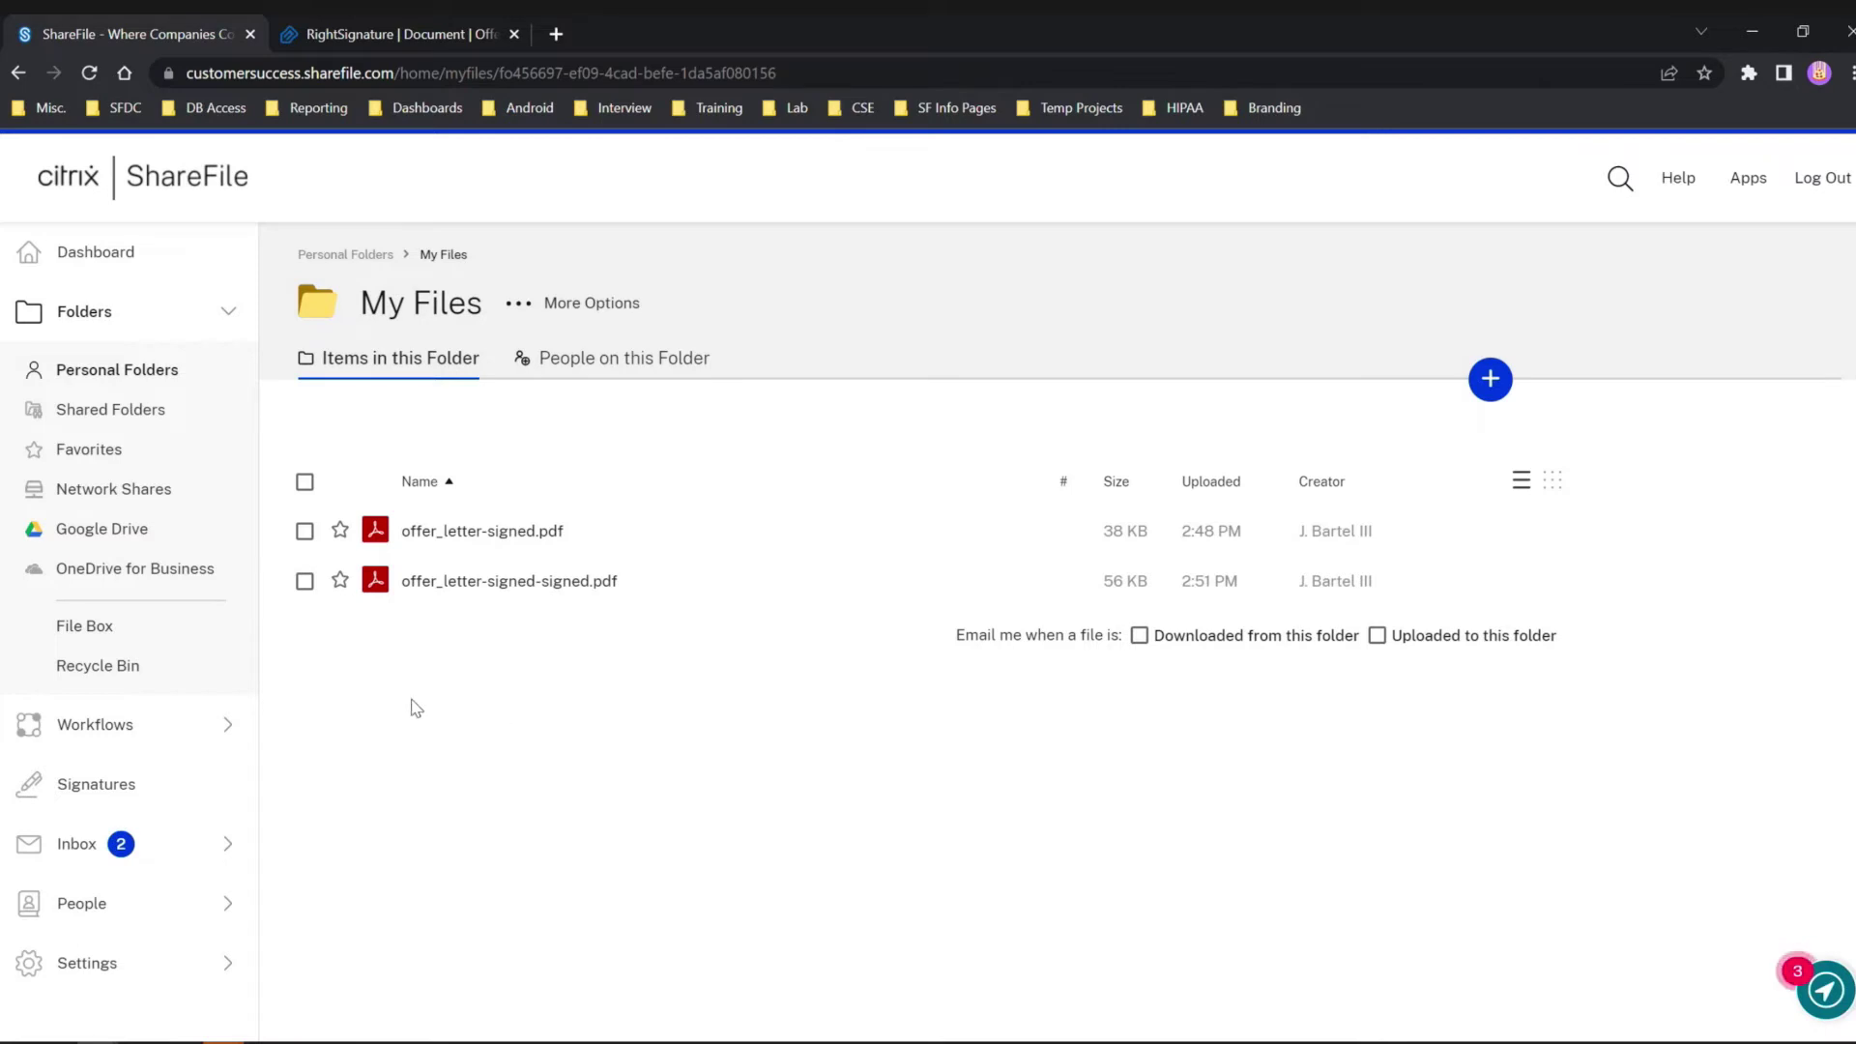
click(304, 581)
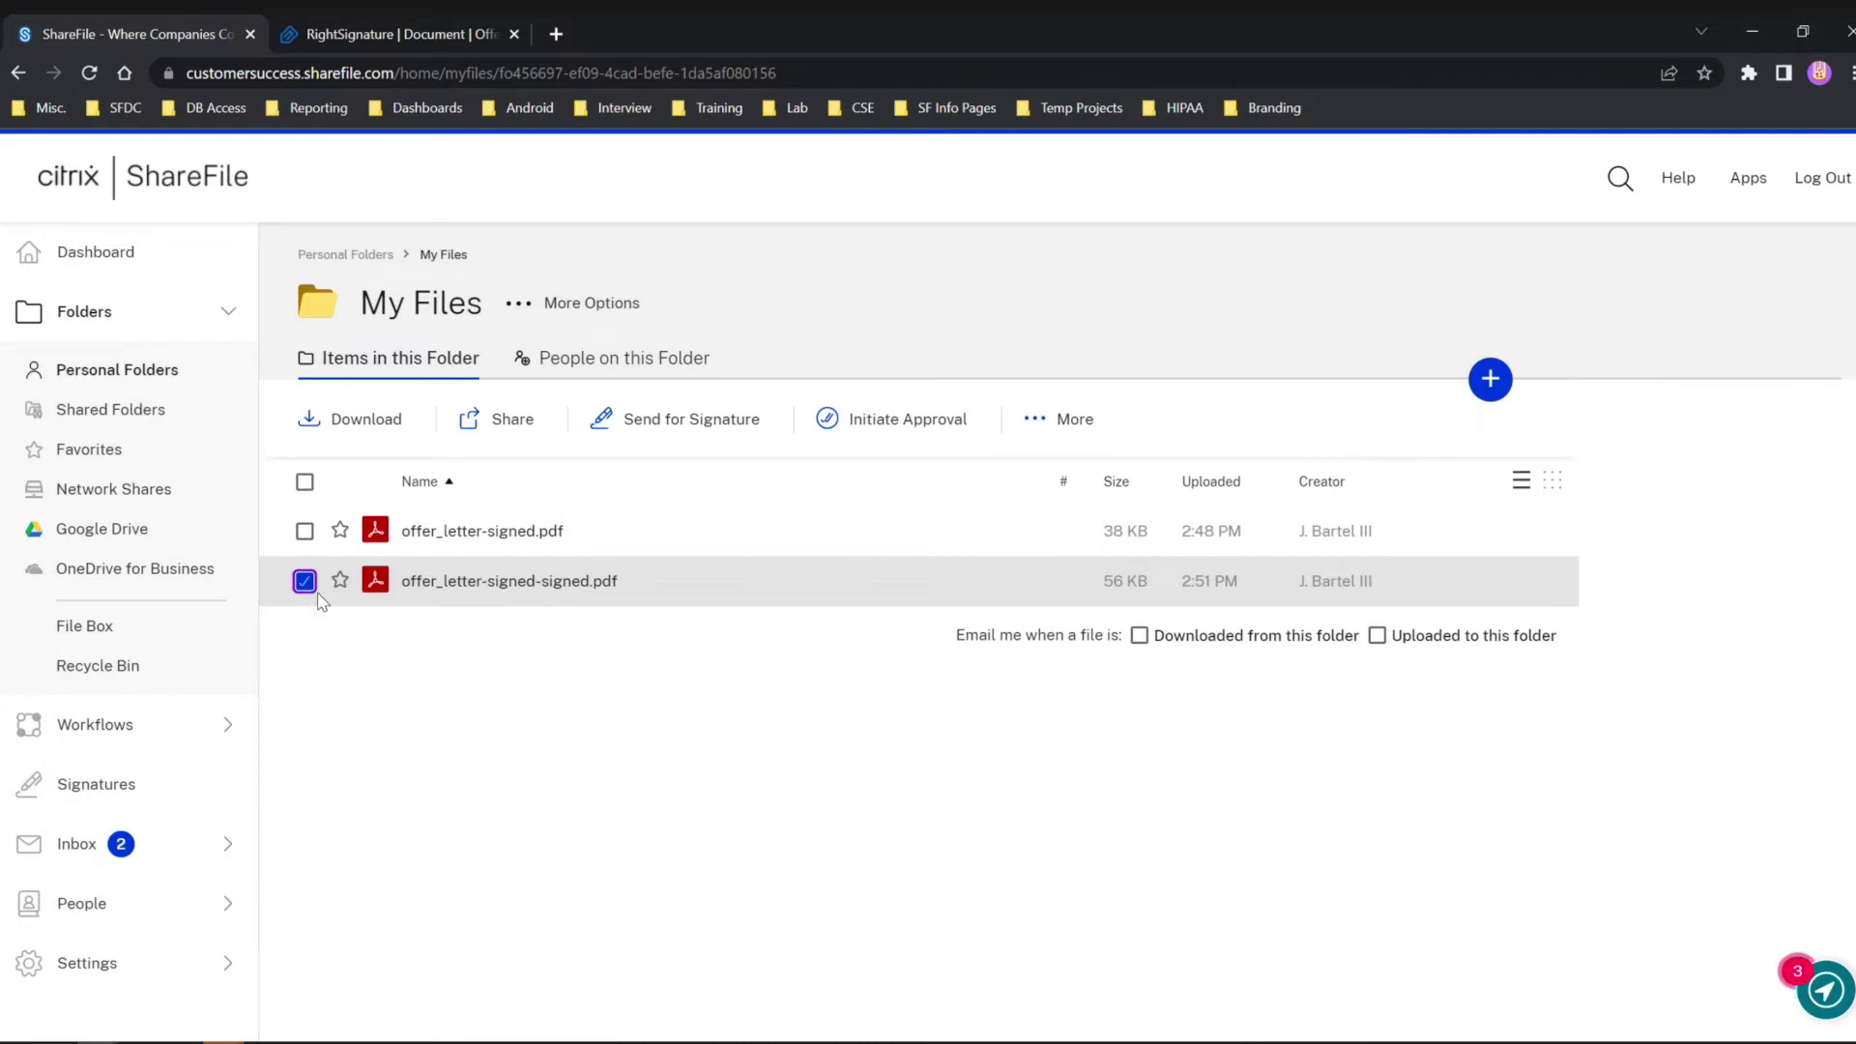
click(493, 433)
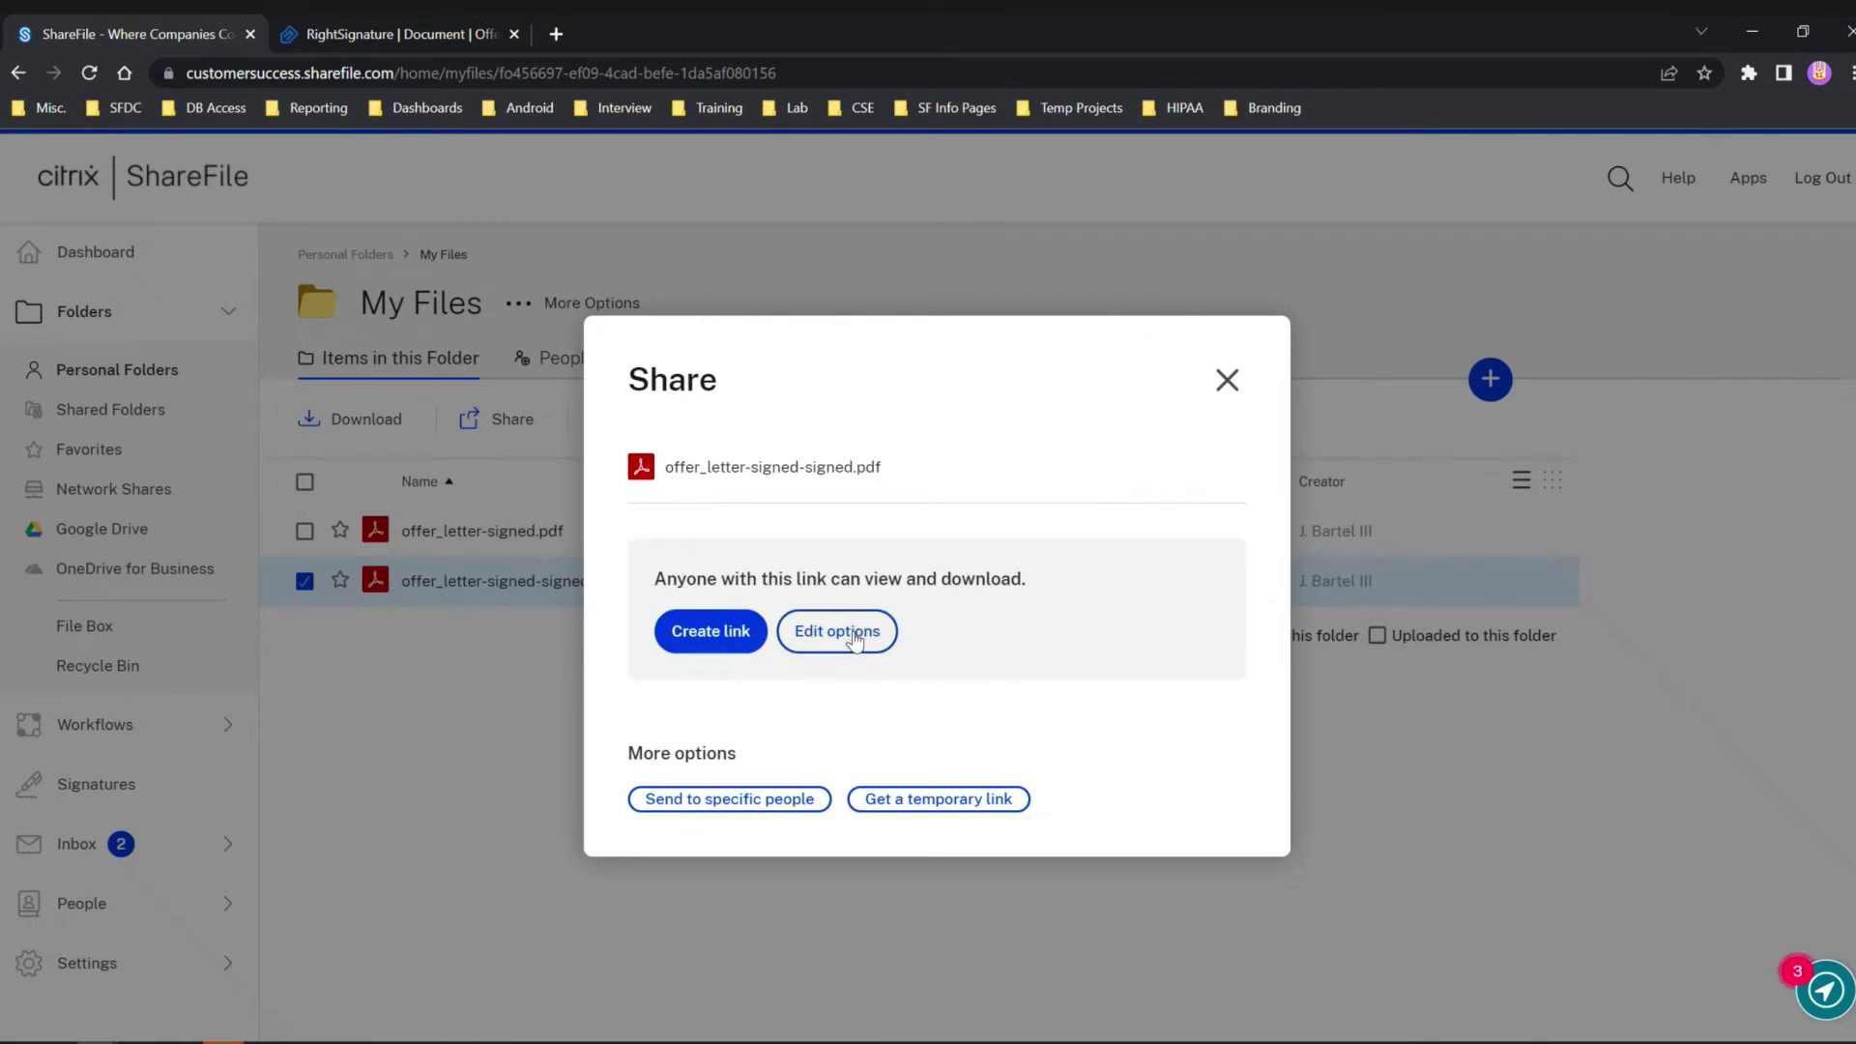
Set link access to Anyone (name and email required), then create and copy the link.
click(854, 635)
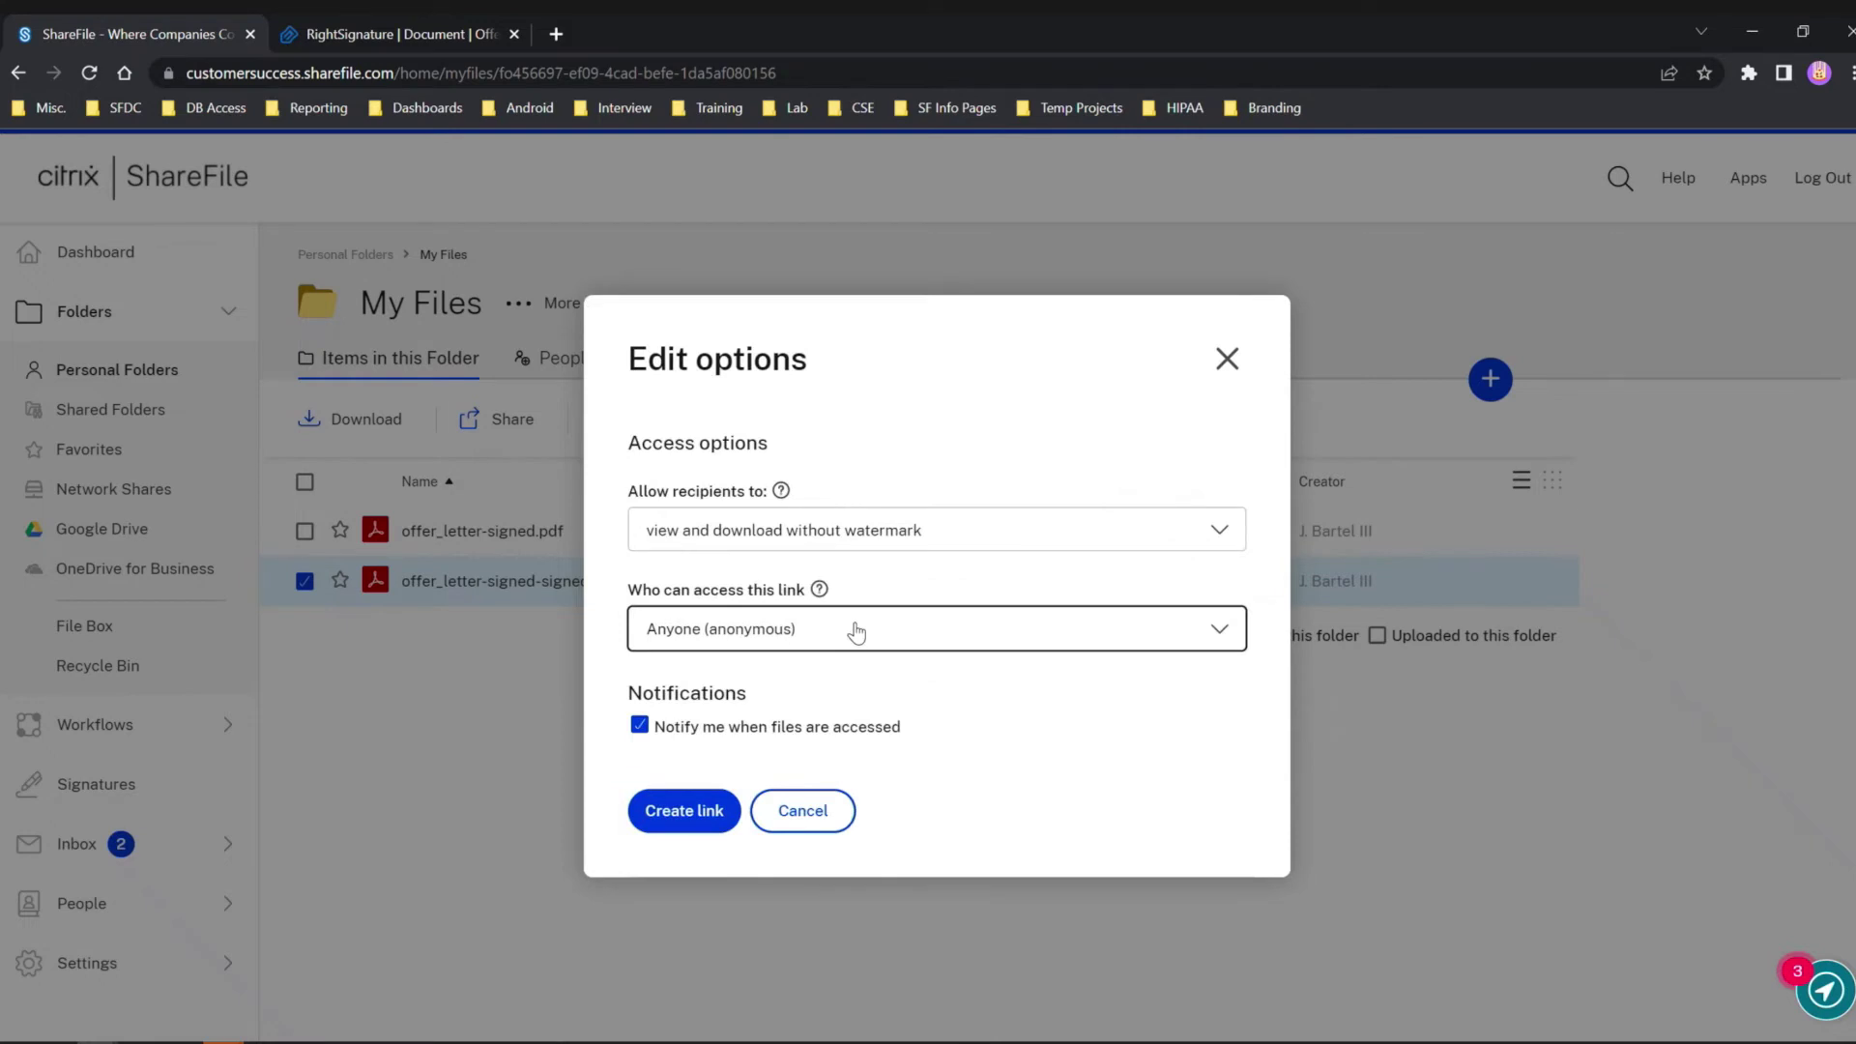
click(1121, 544)
click(1018, 642)
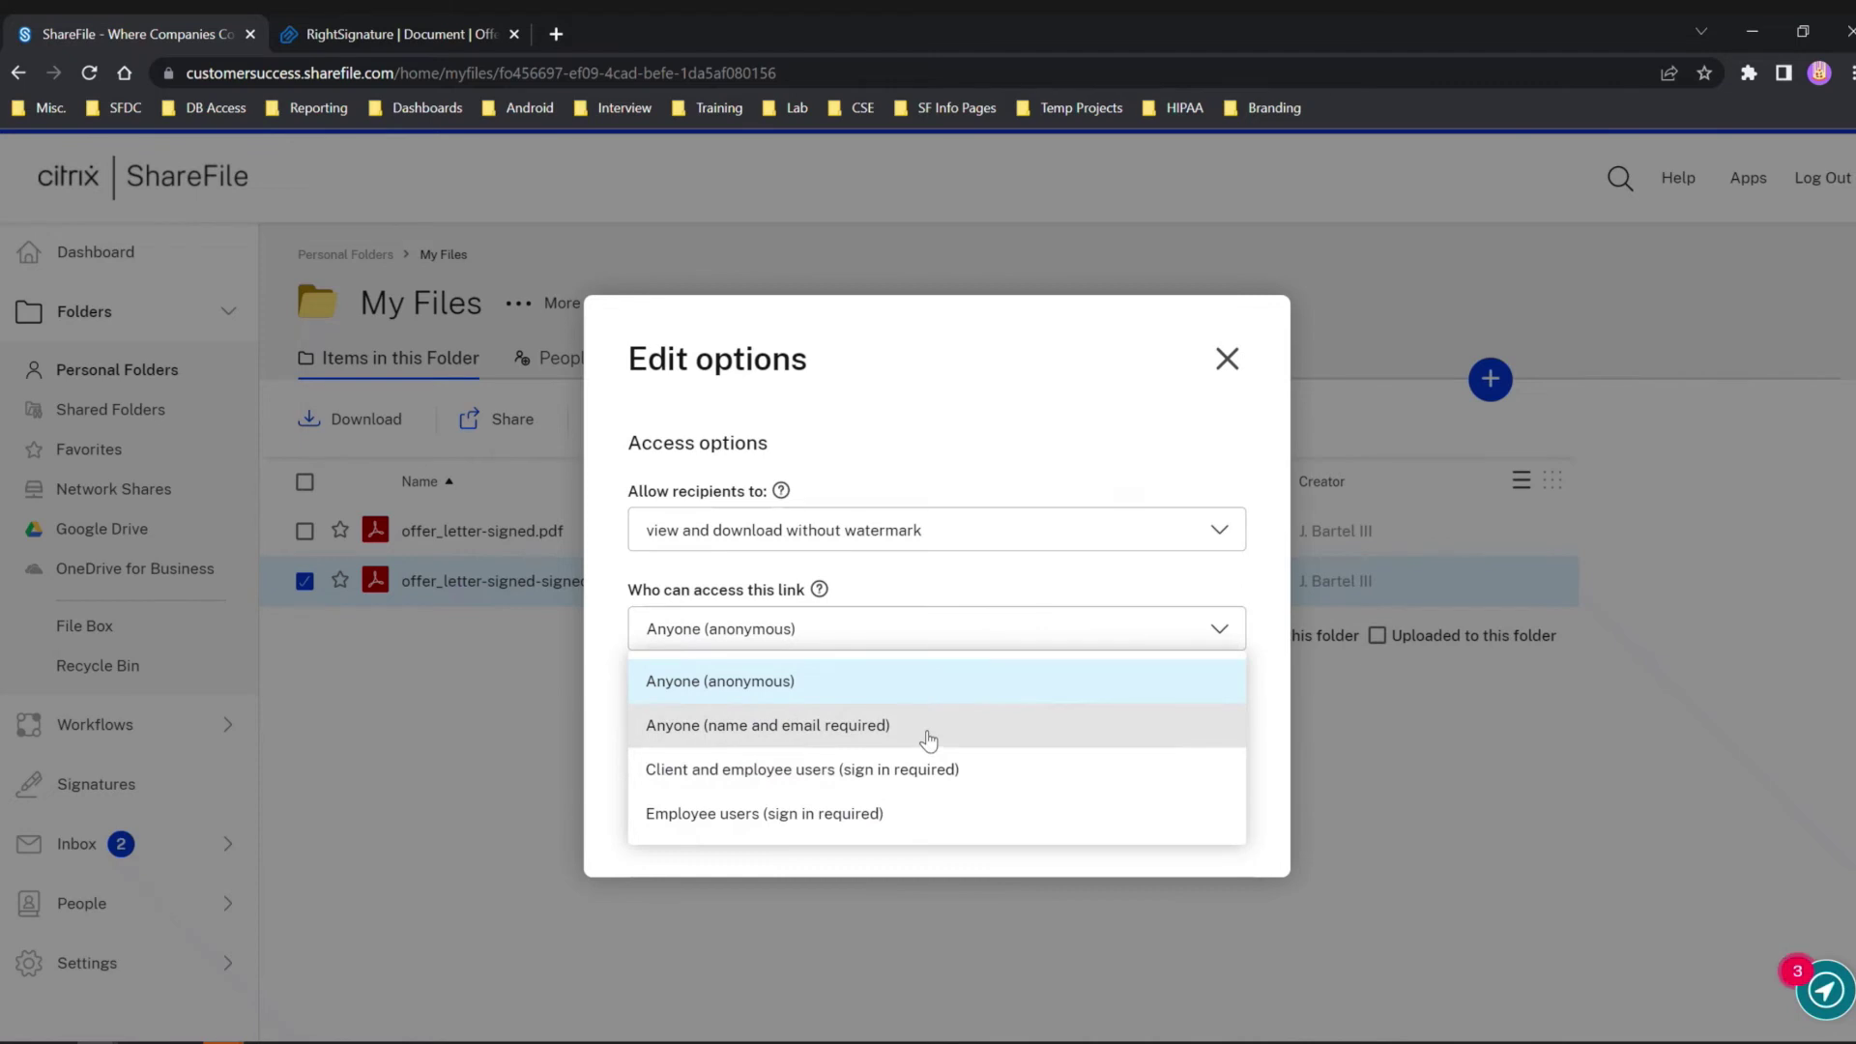
click(930, 738)
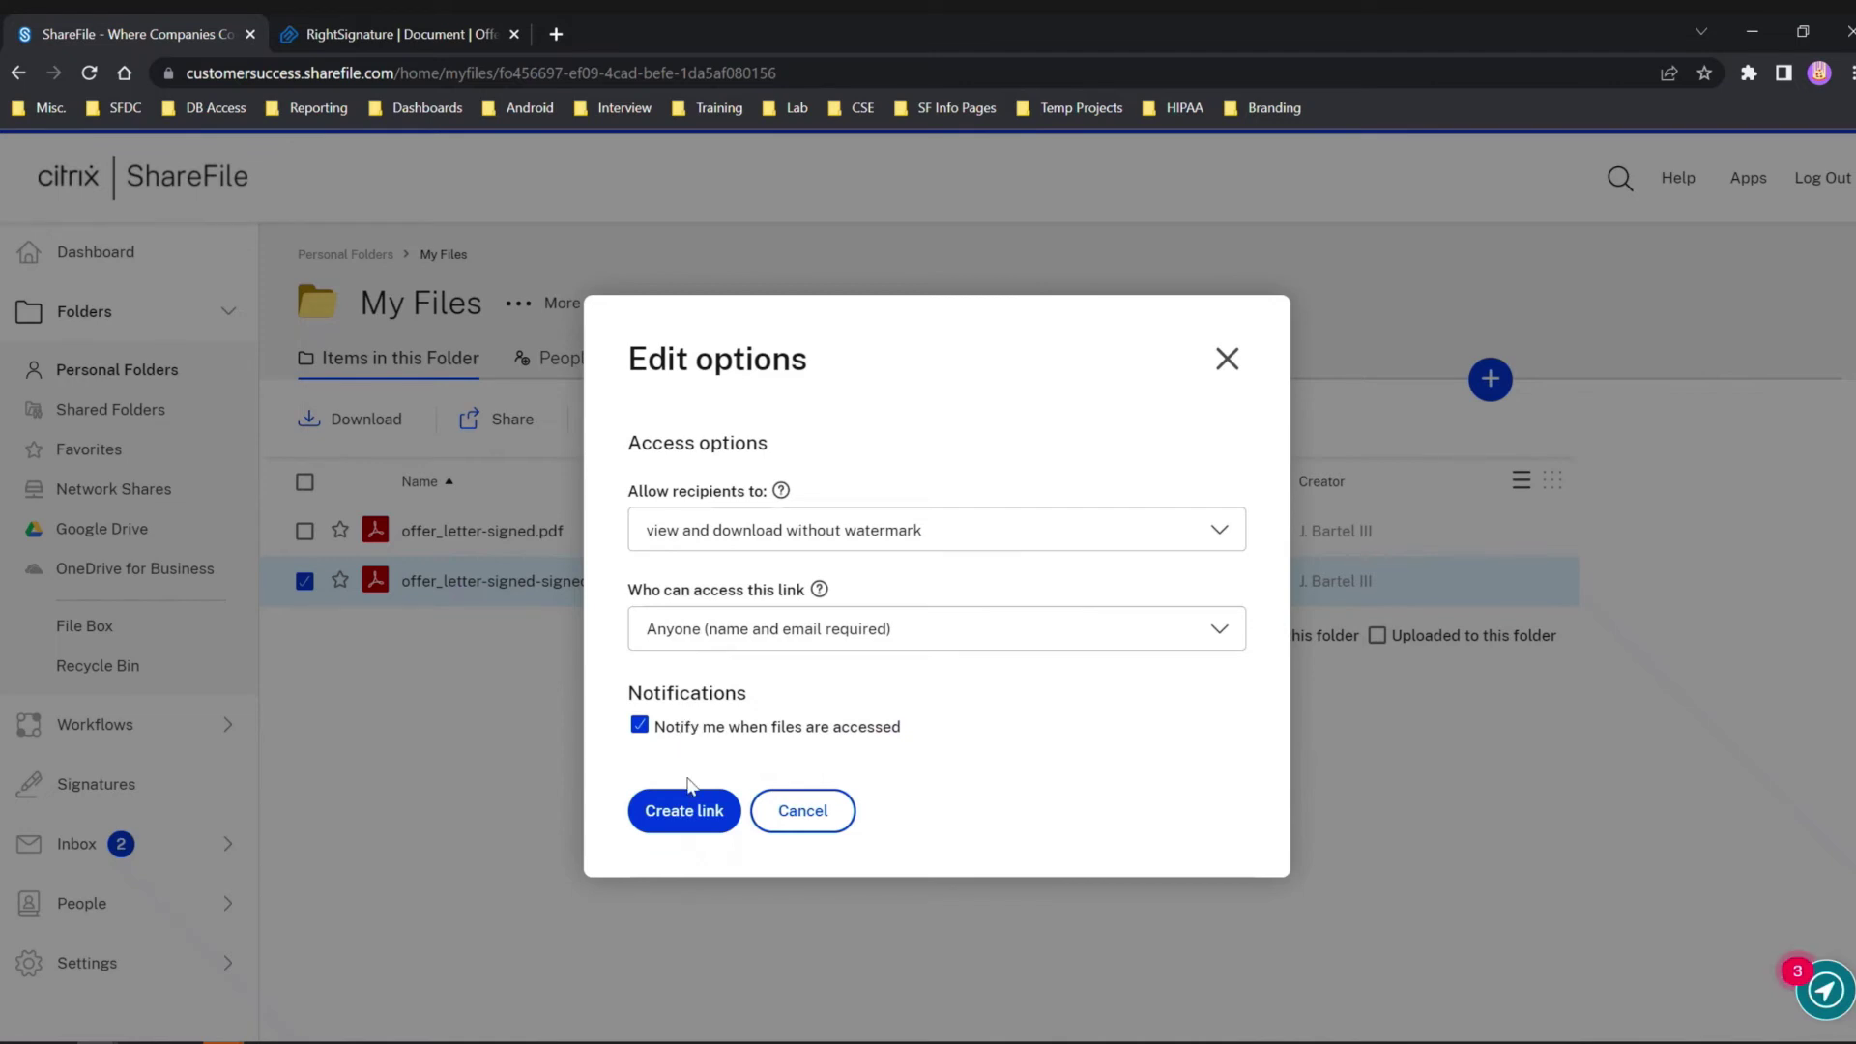
click(703, 813)
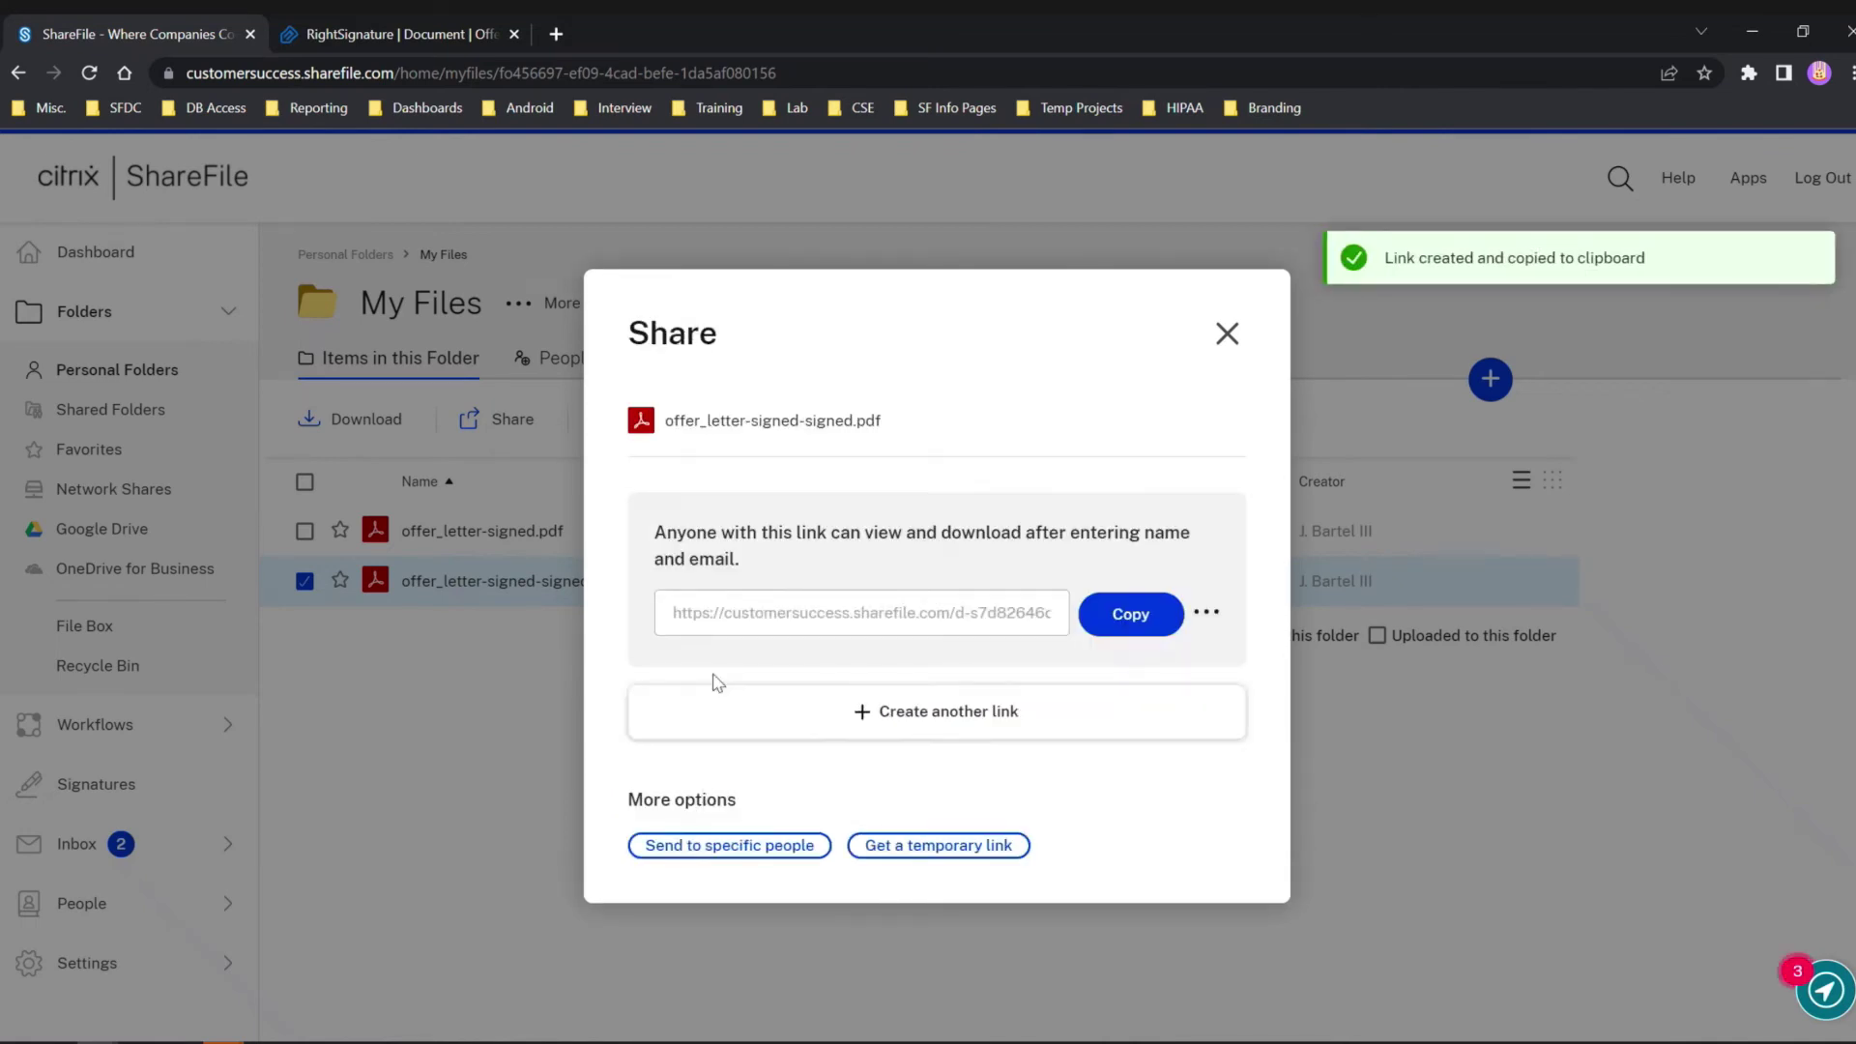
click(1100, 627)
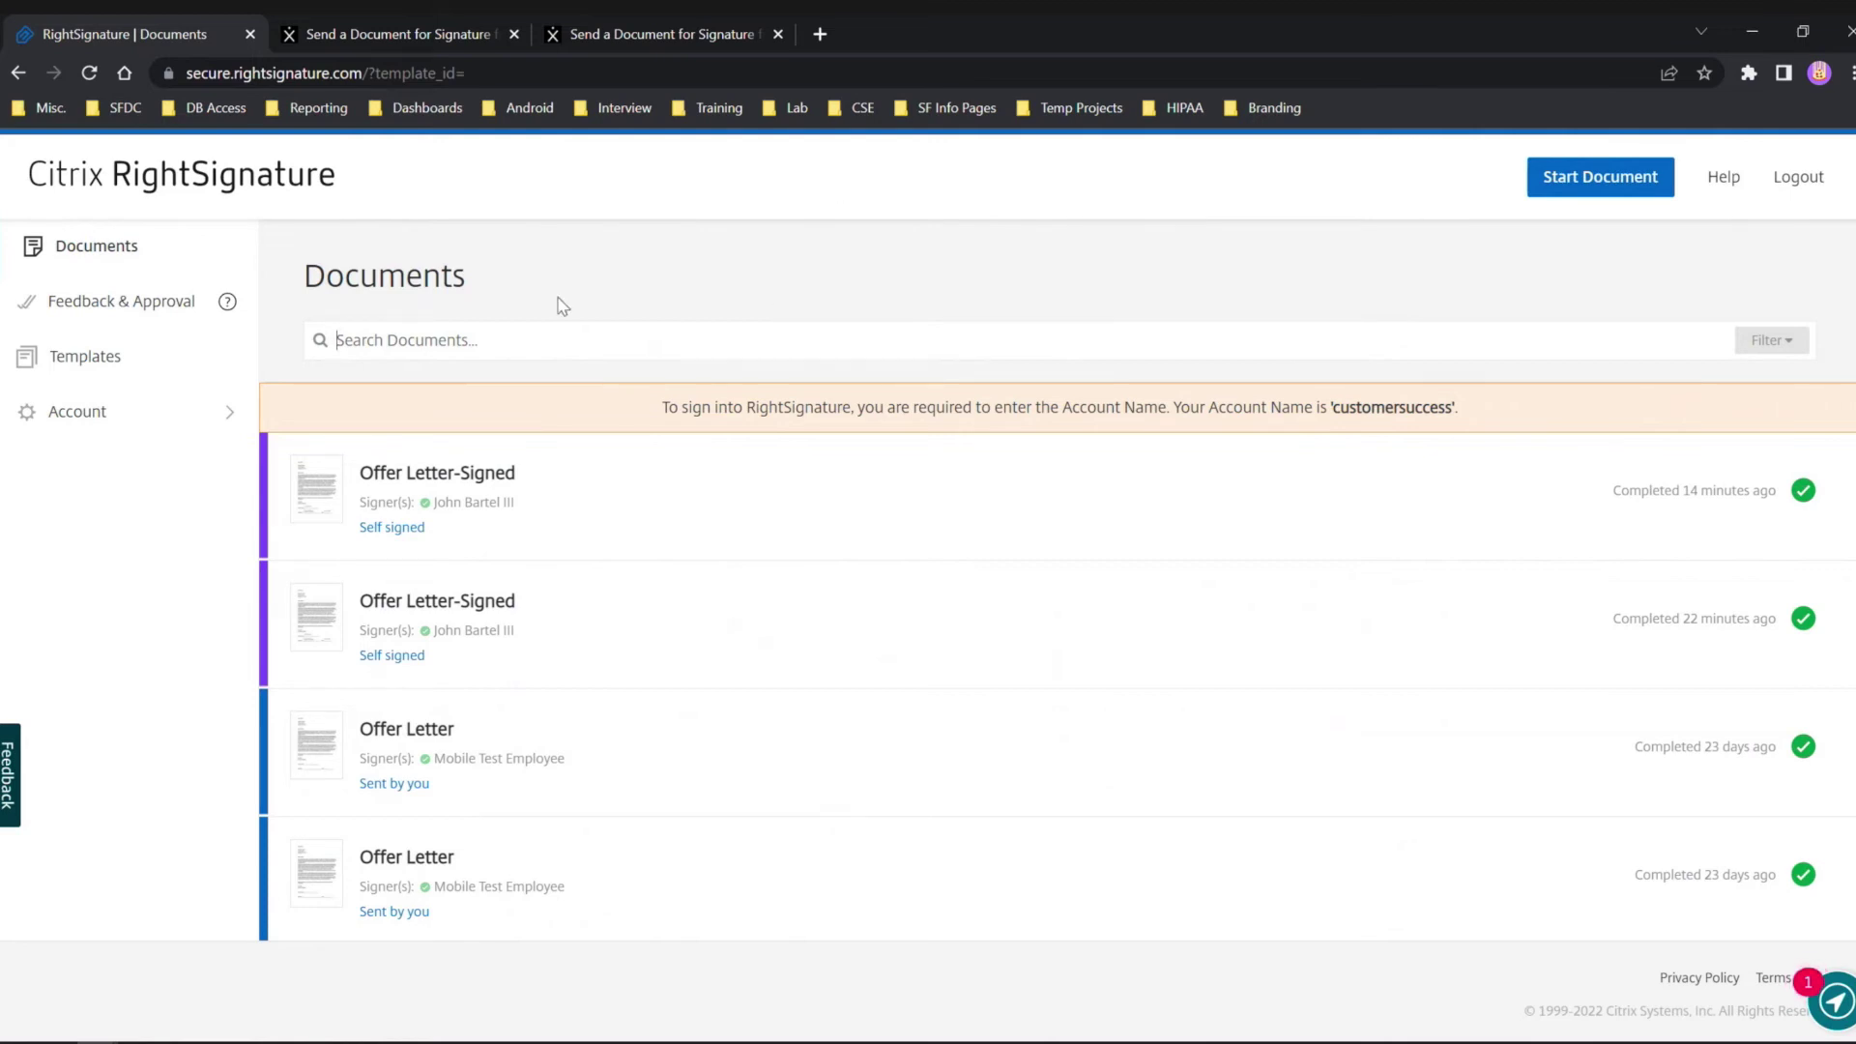
Open RightSignature's Help page and expand the full Support Articles list with Show More.
click(1724, 179)
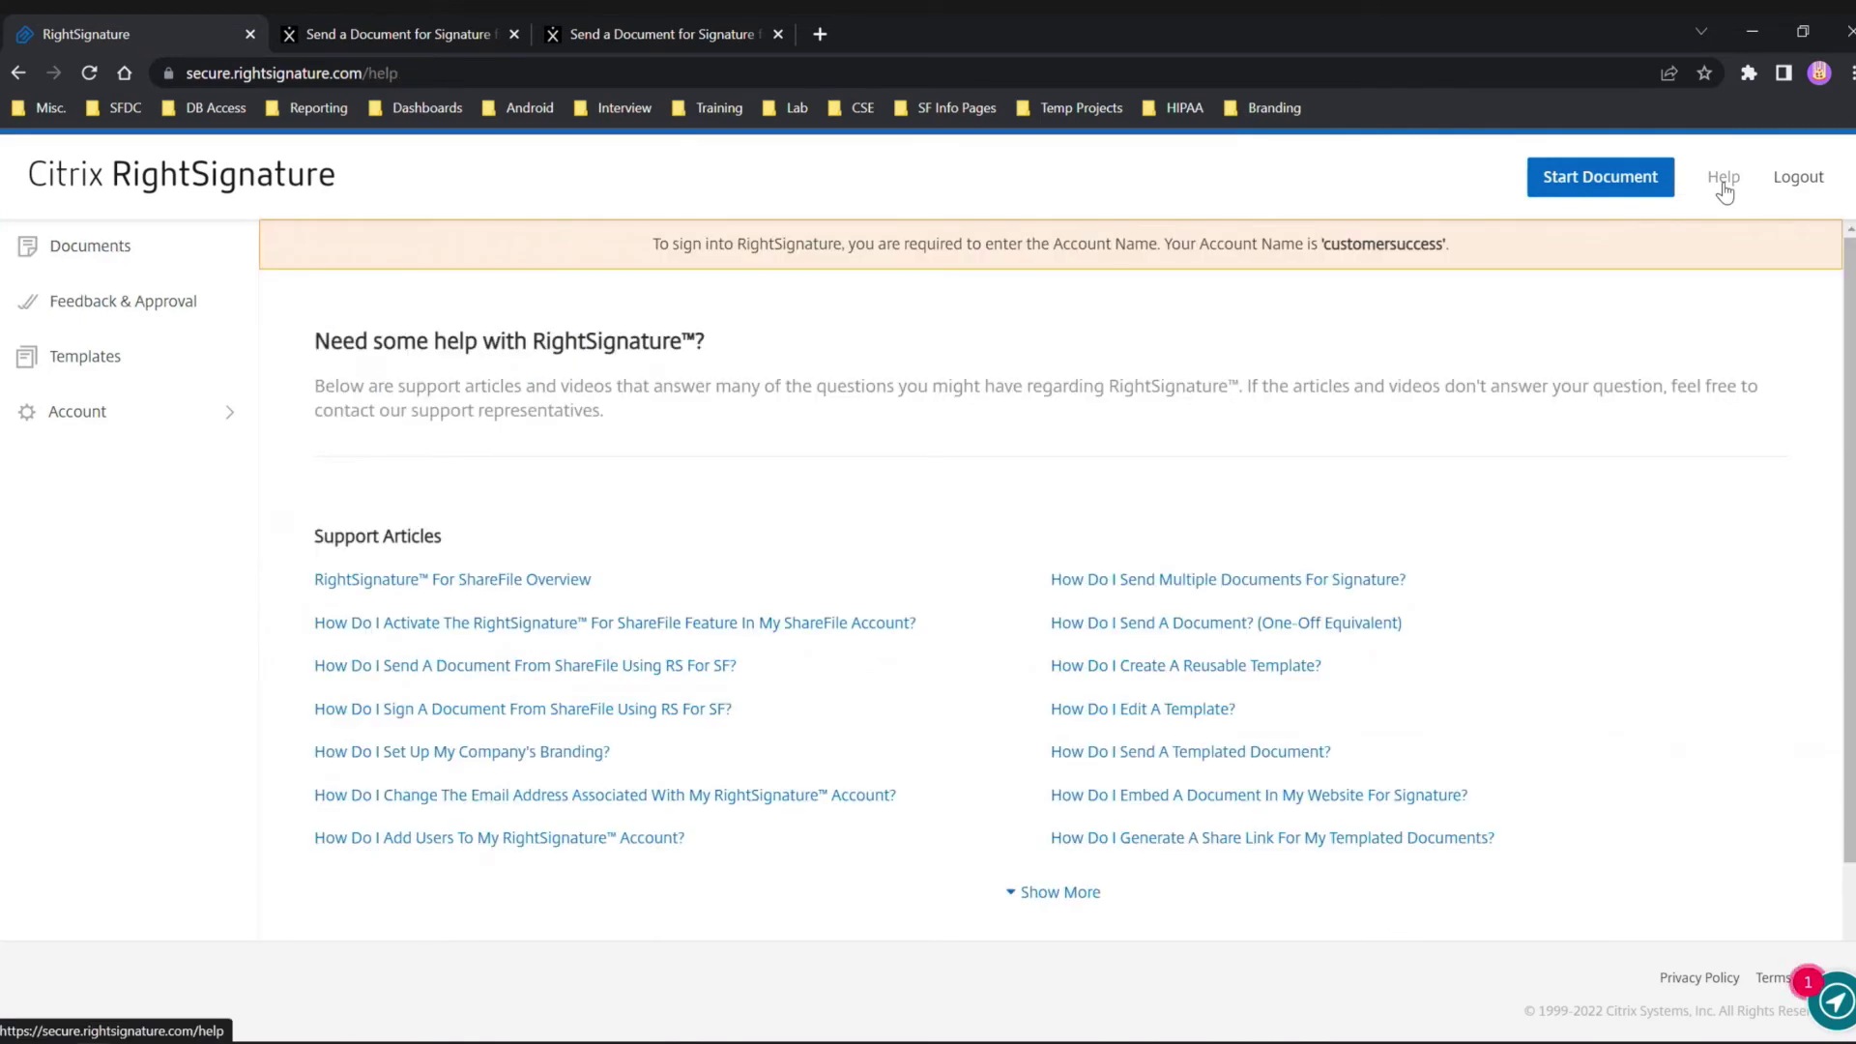
scroll(1415, 458, down, 1)
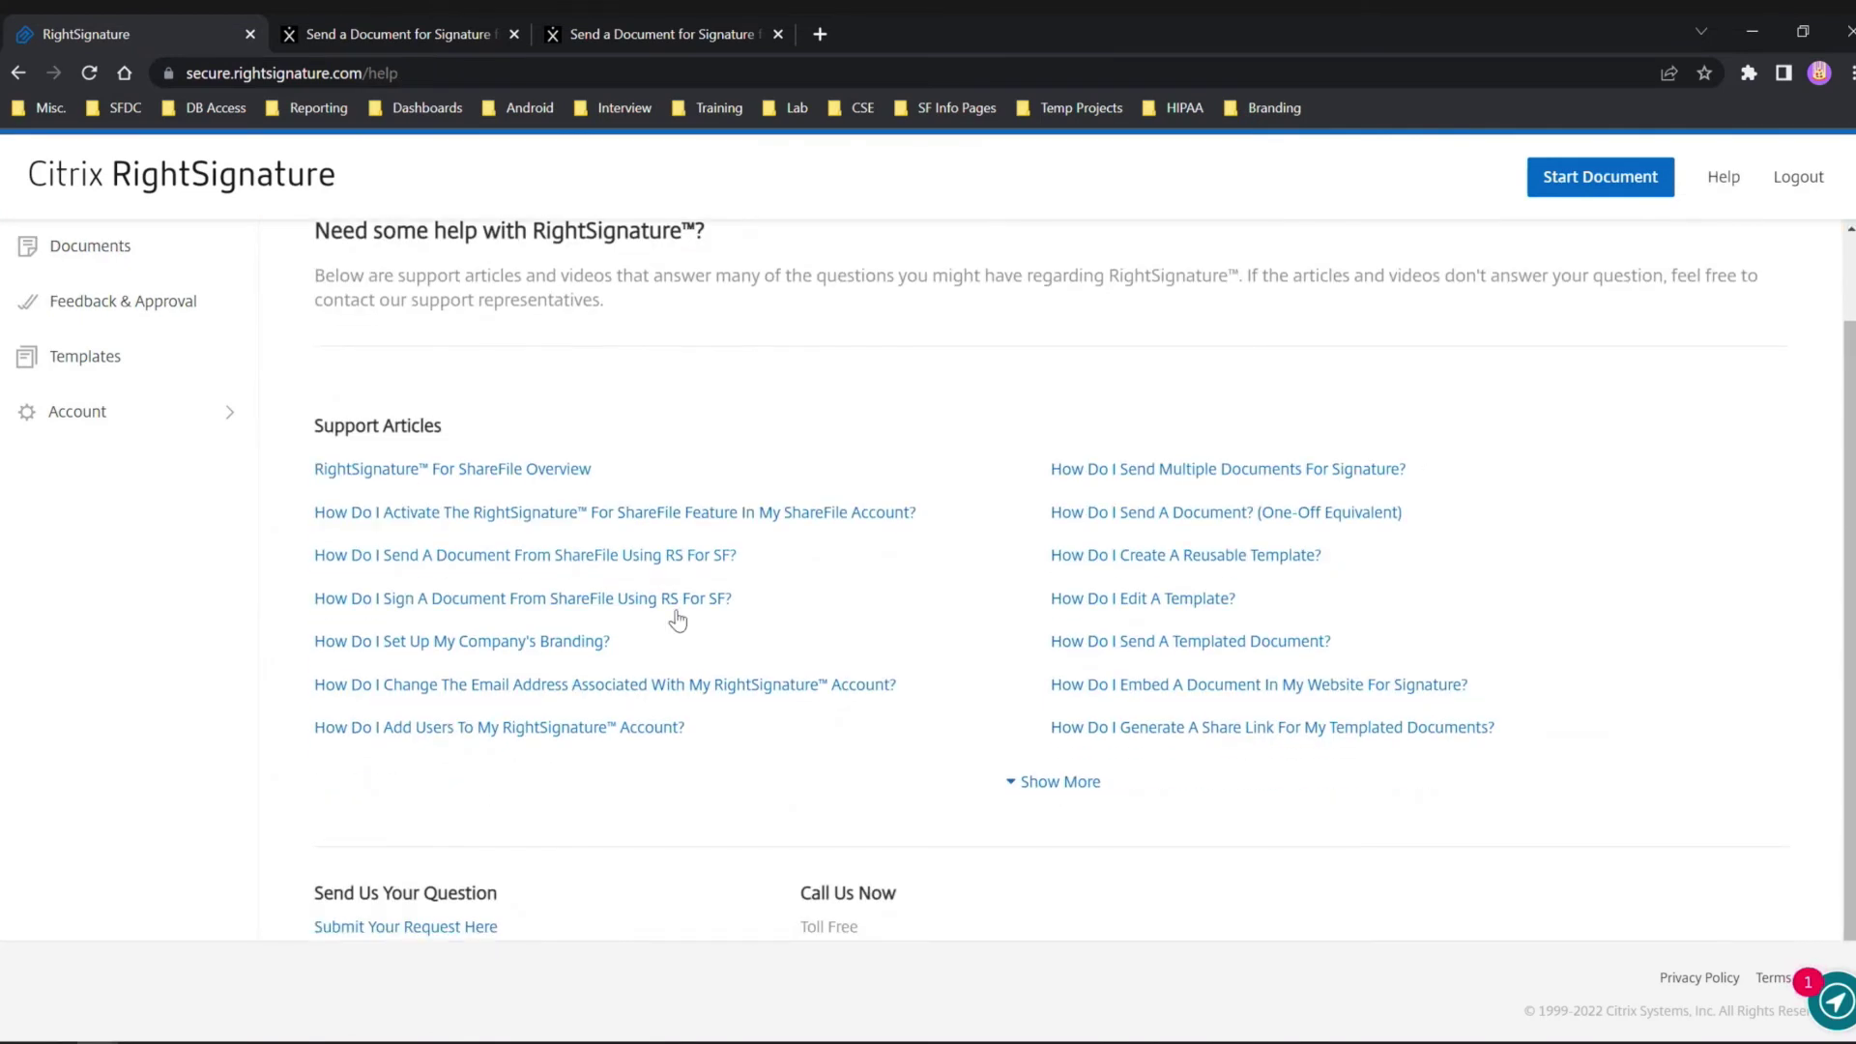
click(1030, 785)
scroll(967, 774, down, 3)
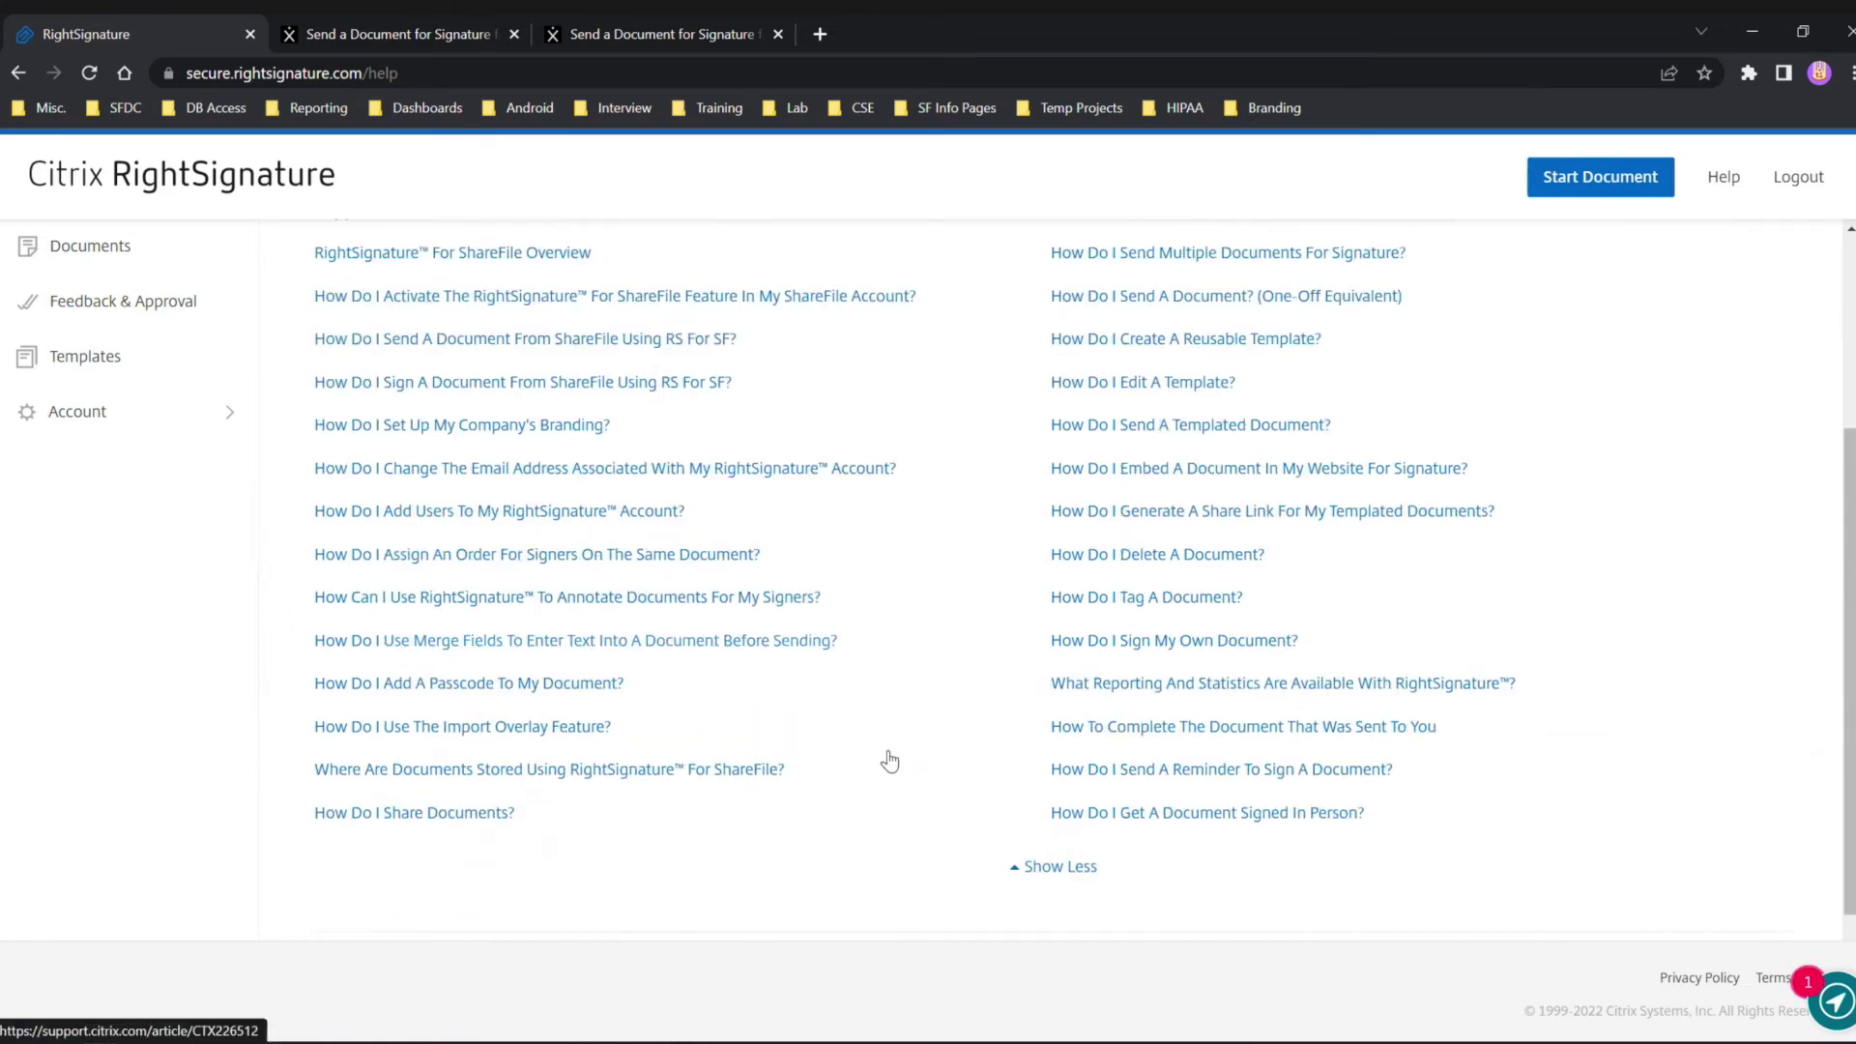
scroll(991, 788, up, 1)
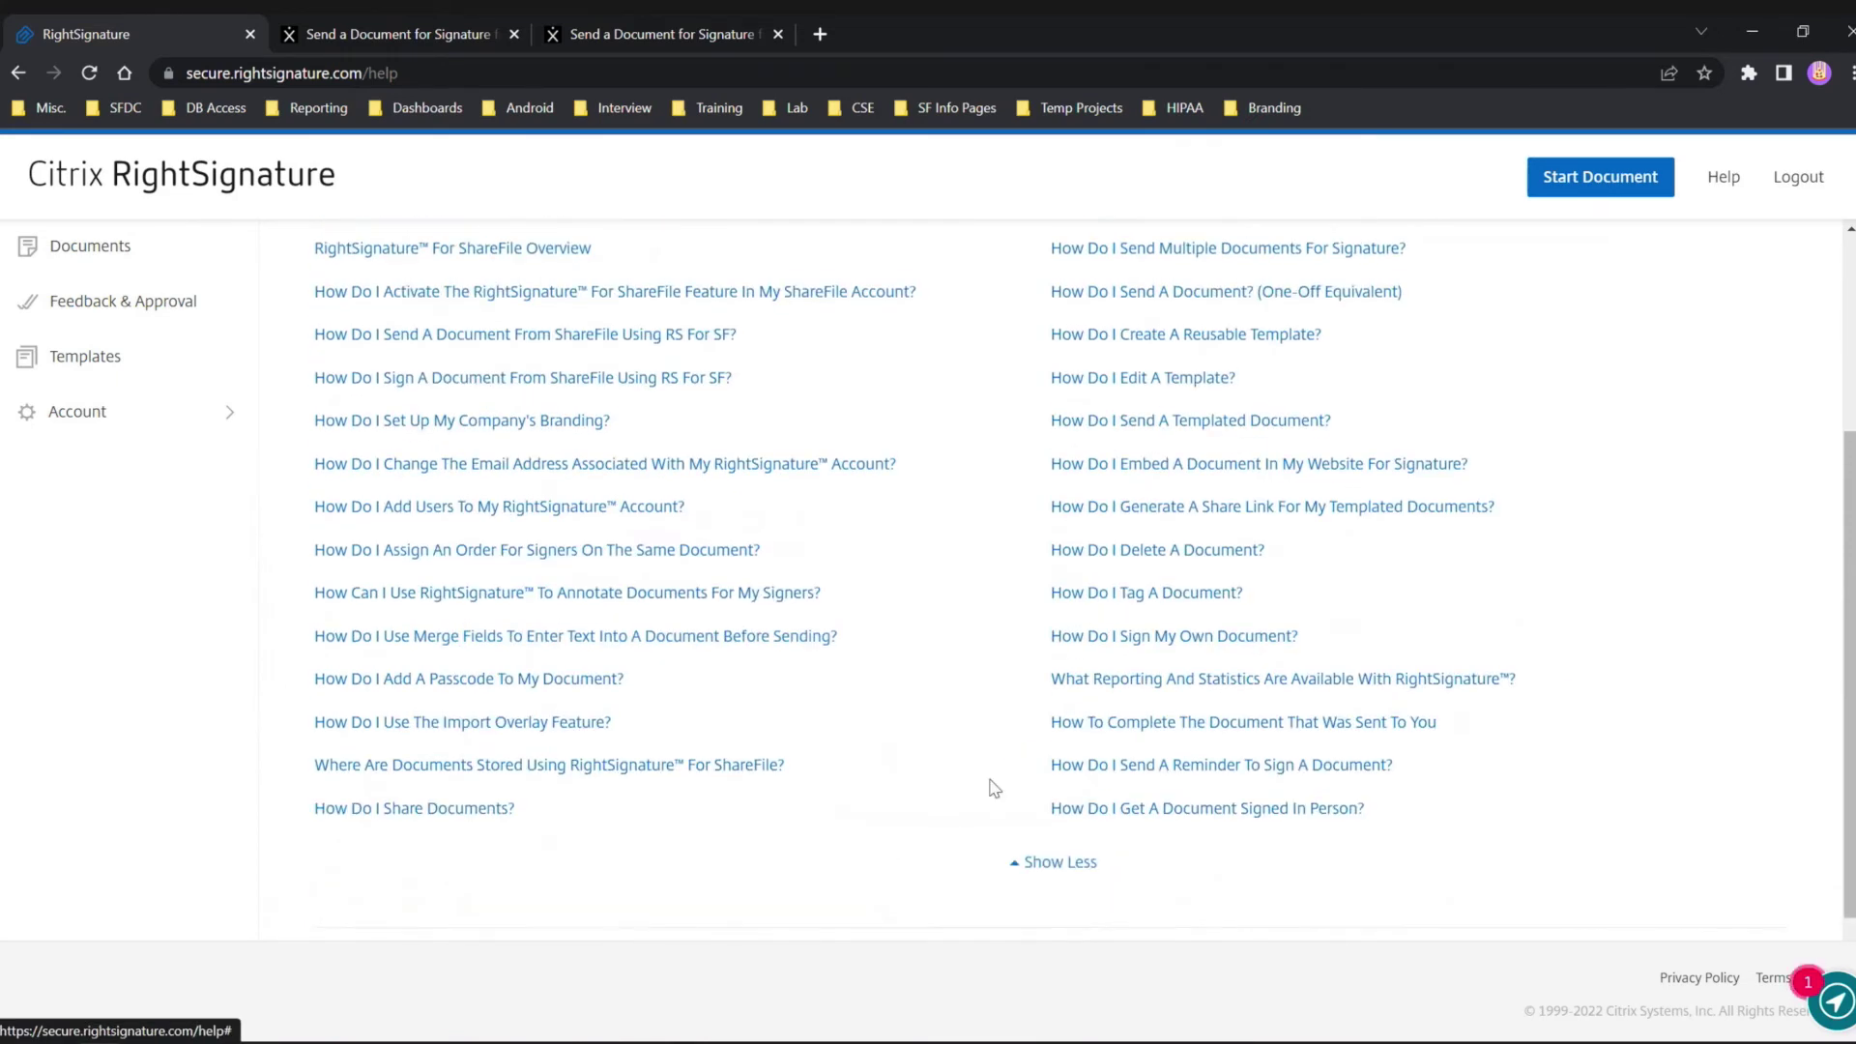
scroll(990, 773, up, 1)
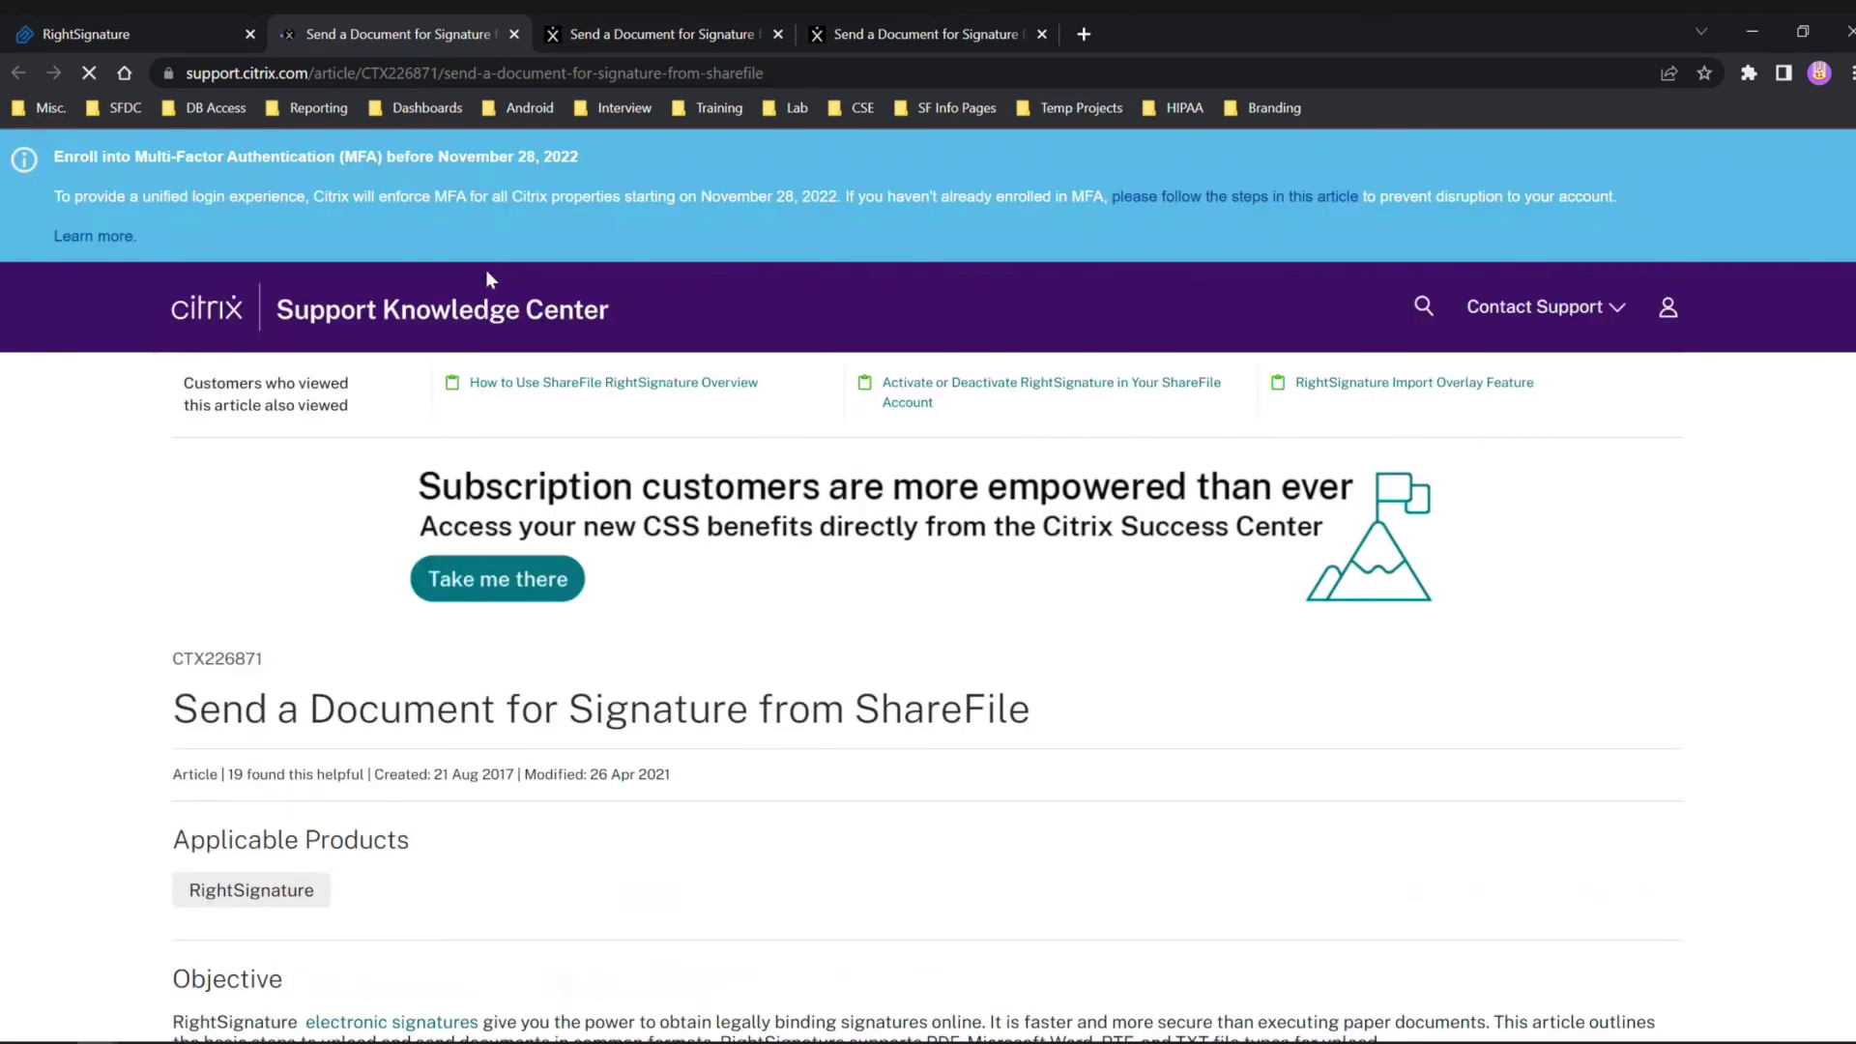
Scroll through the CTX226871 'Send a Document for Signature from ShareFile' steps and back to the top.
scroll(577, 502, down, 8)
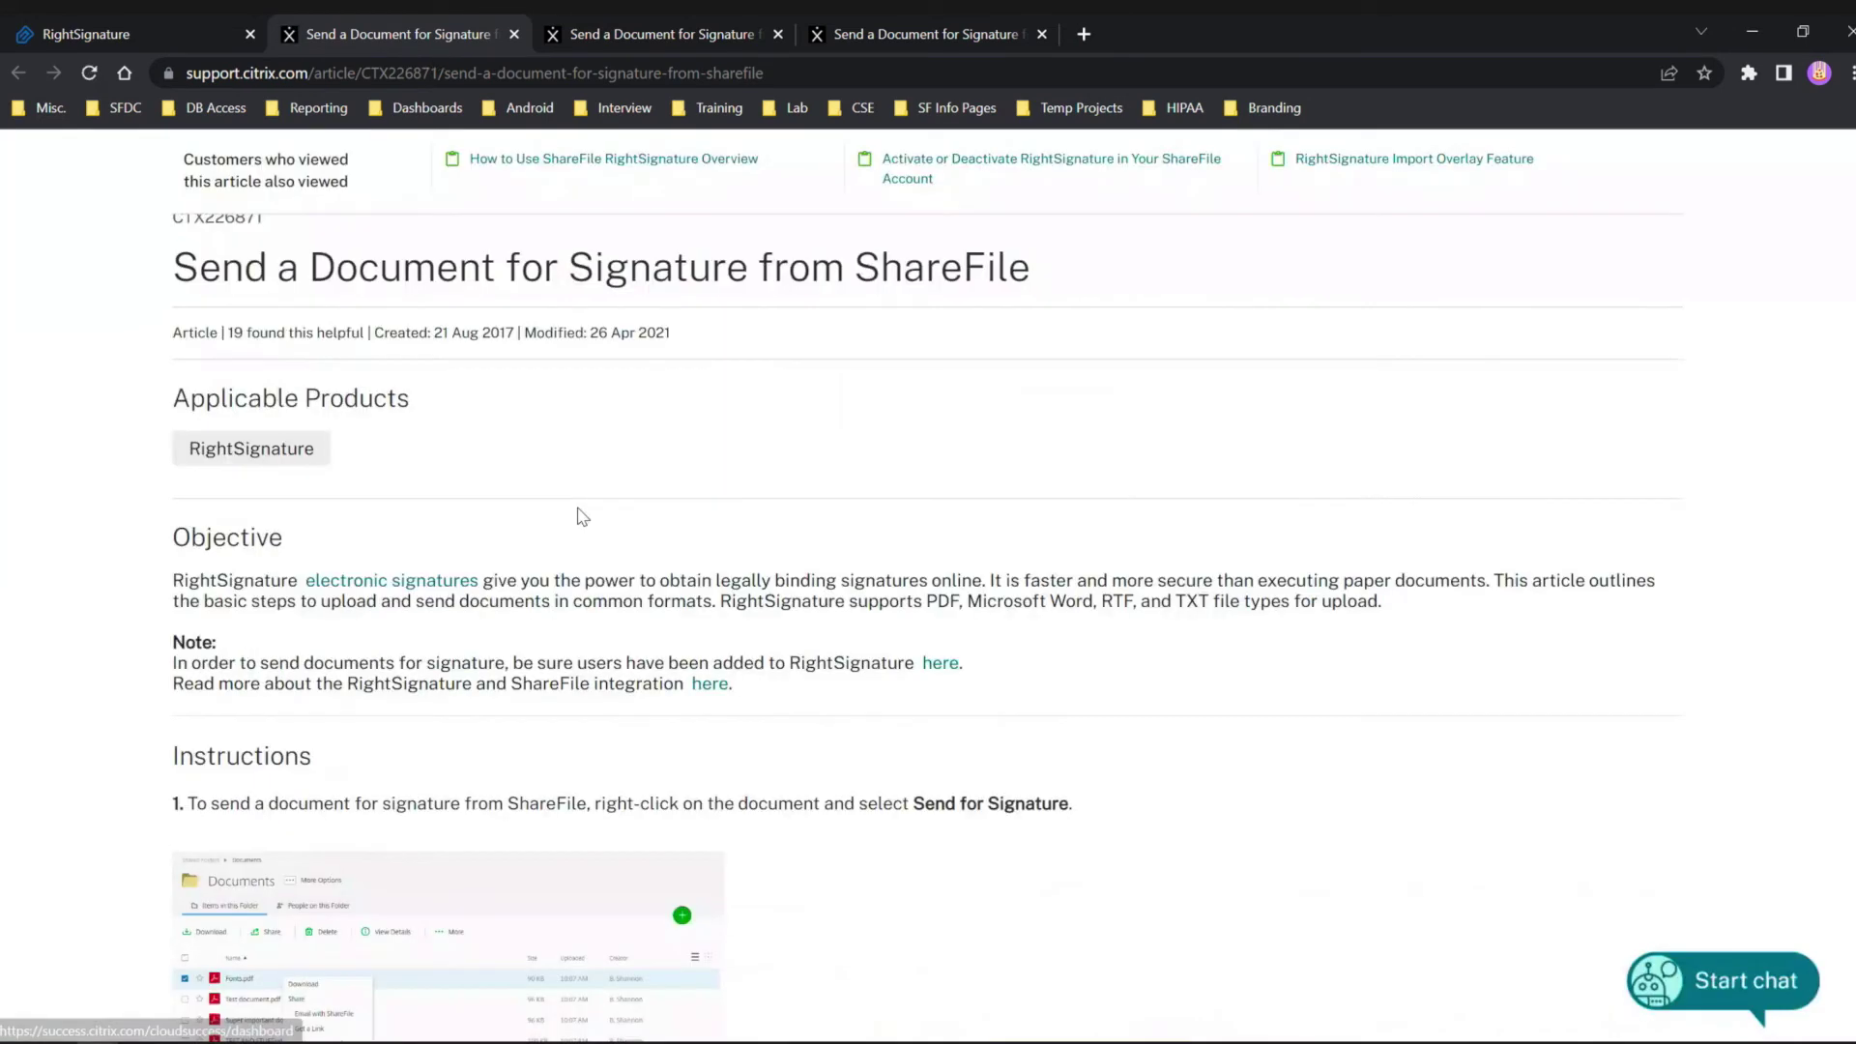
scroll(580, 513, down, 3)
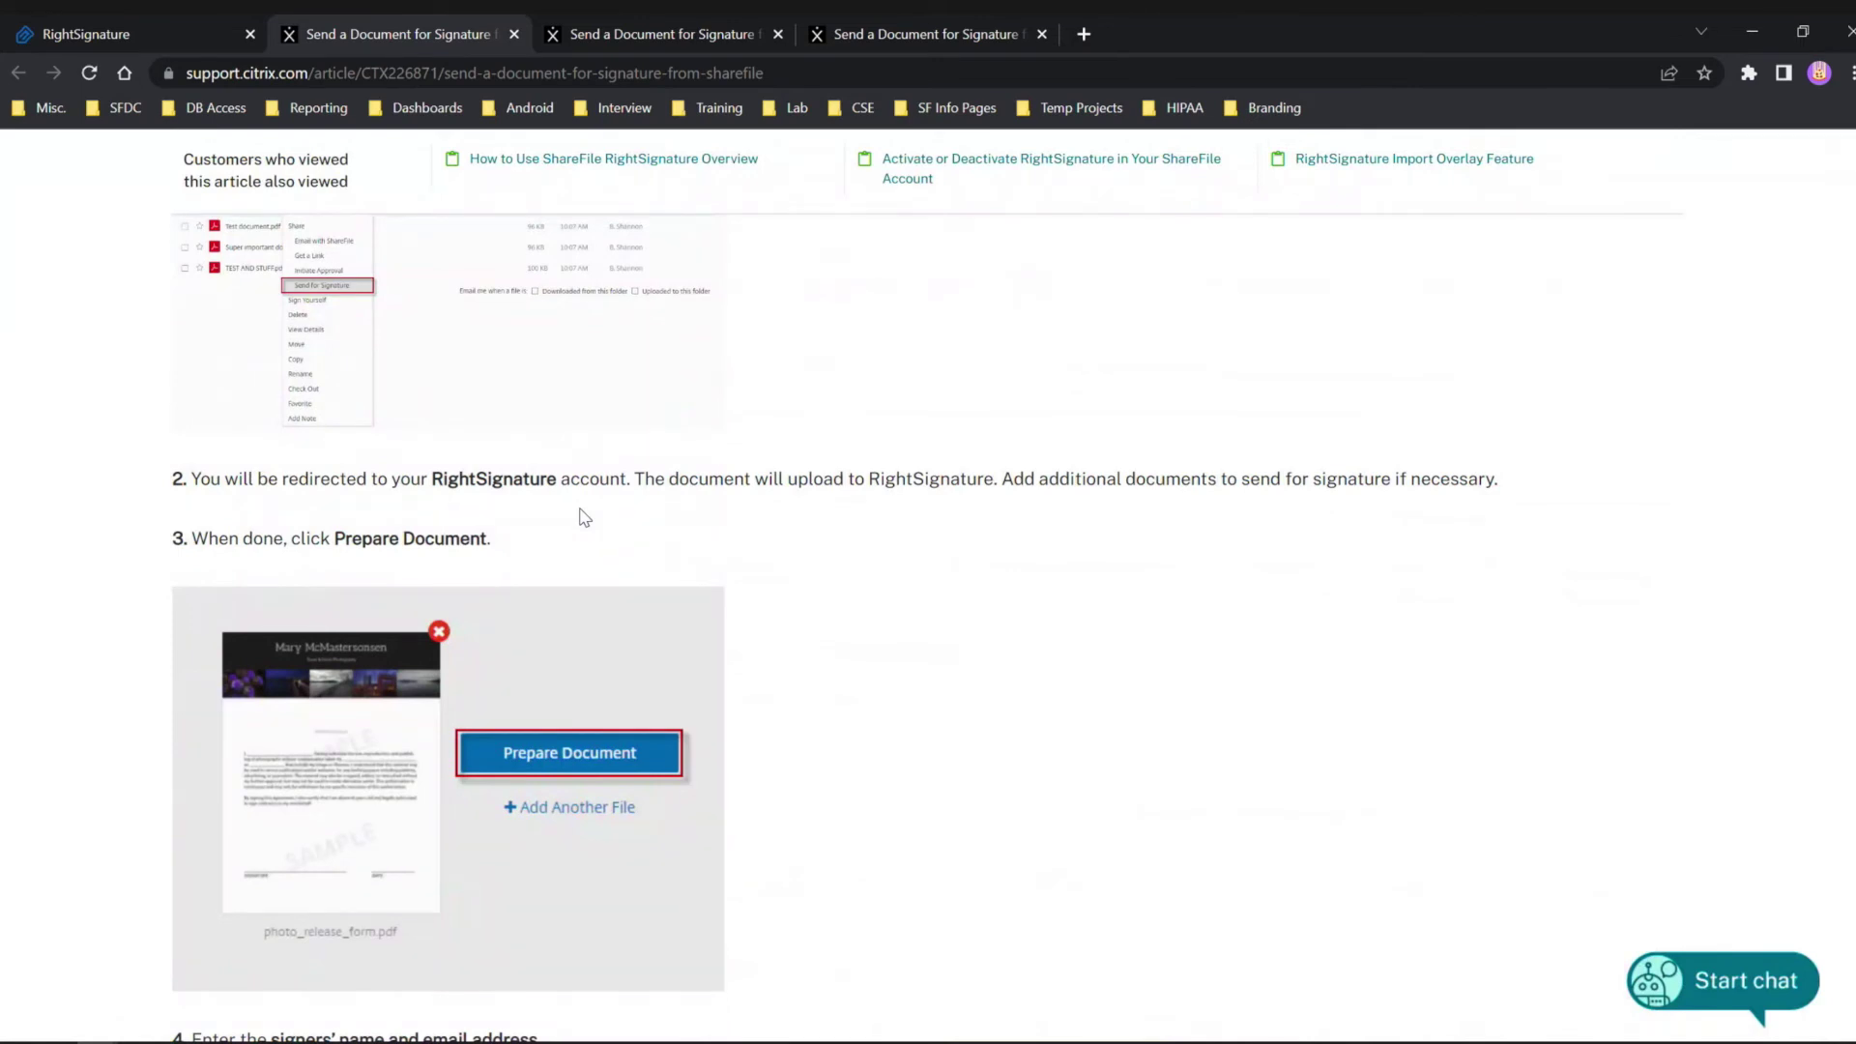
scroll(628, 734, up, 3)
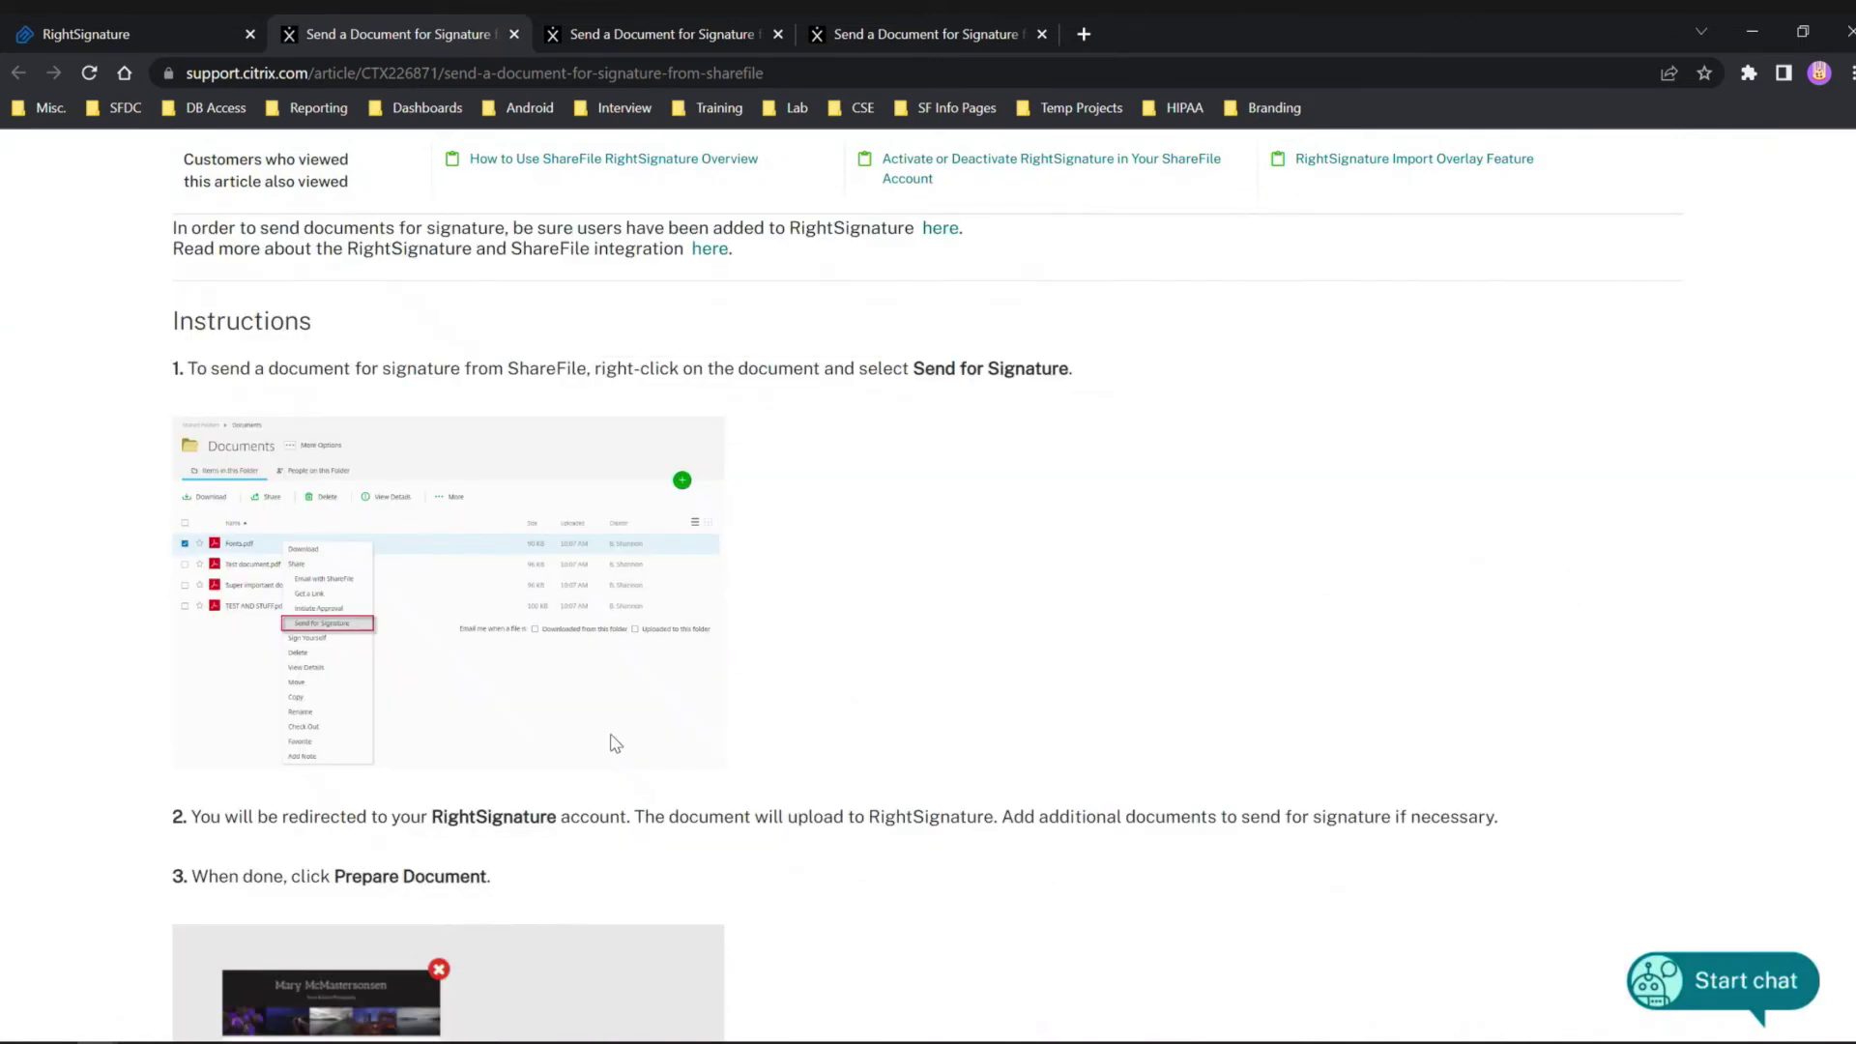
scroll(616, 743, up, 1)
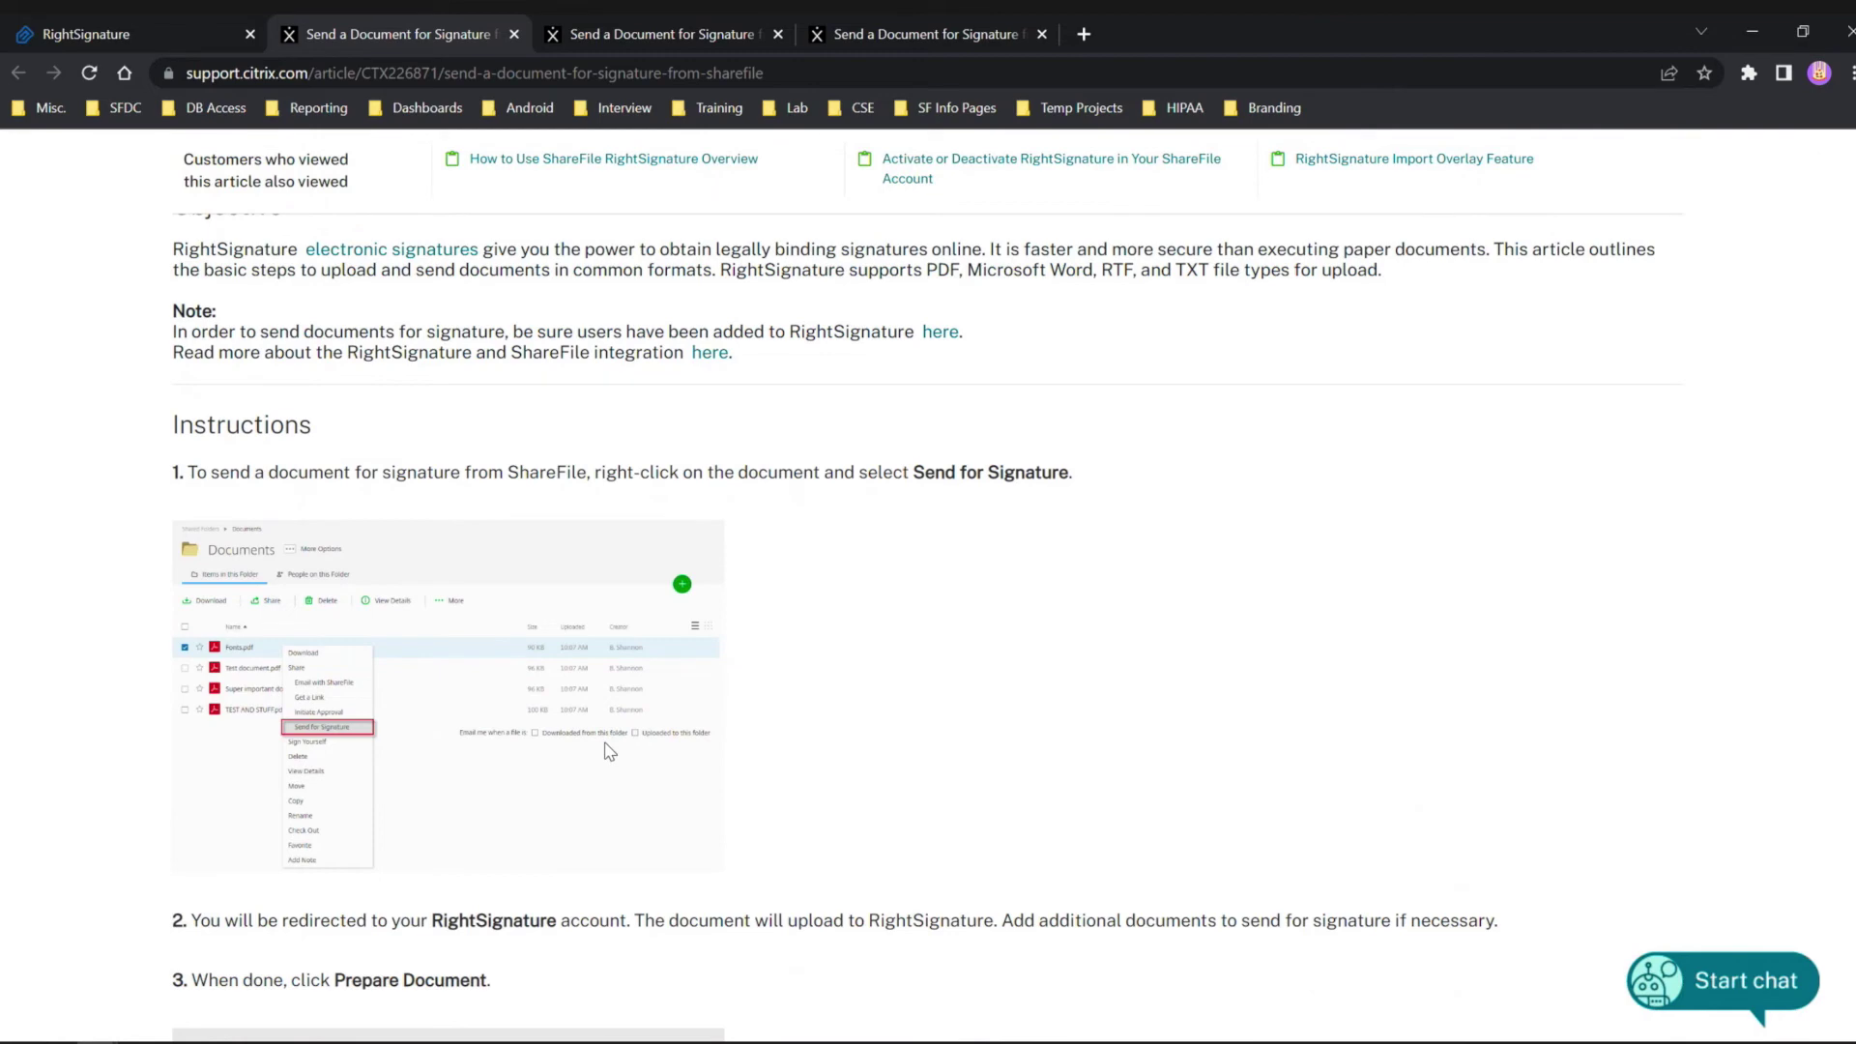
scroll(401, 625, up, 4)
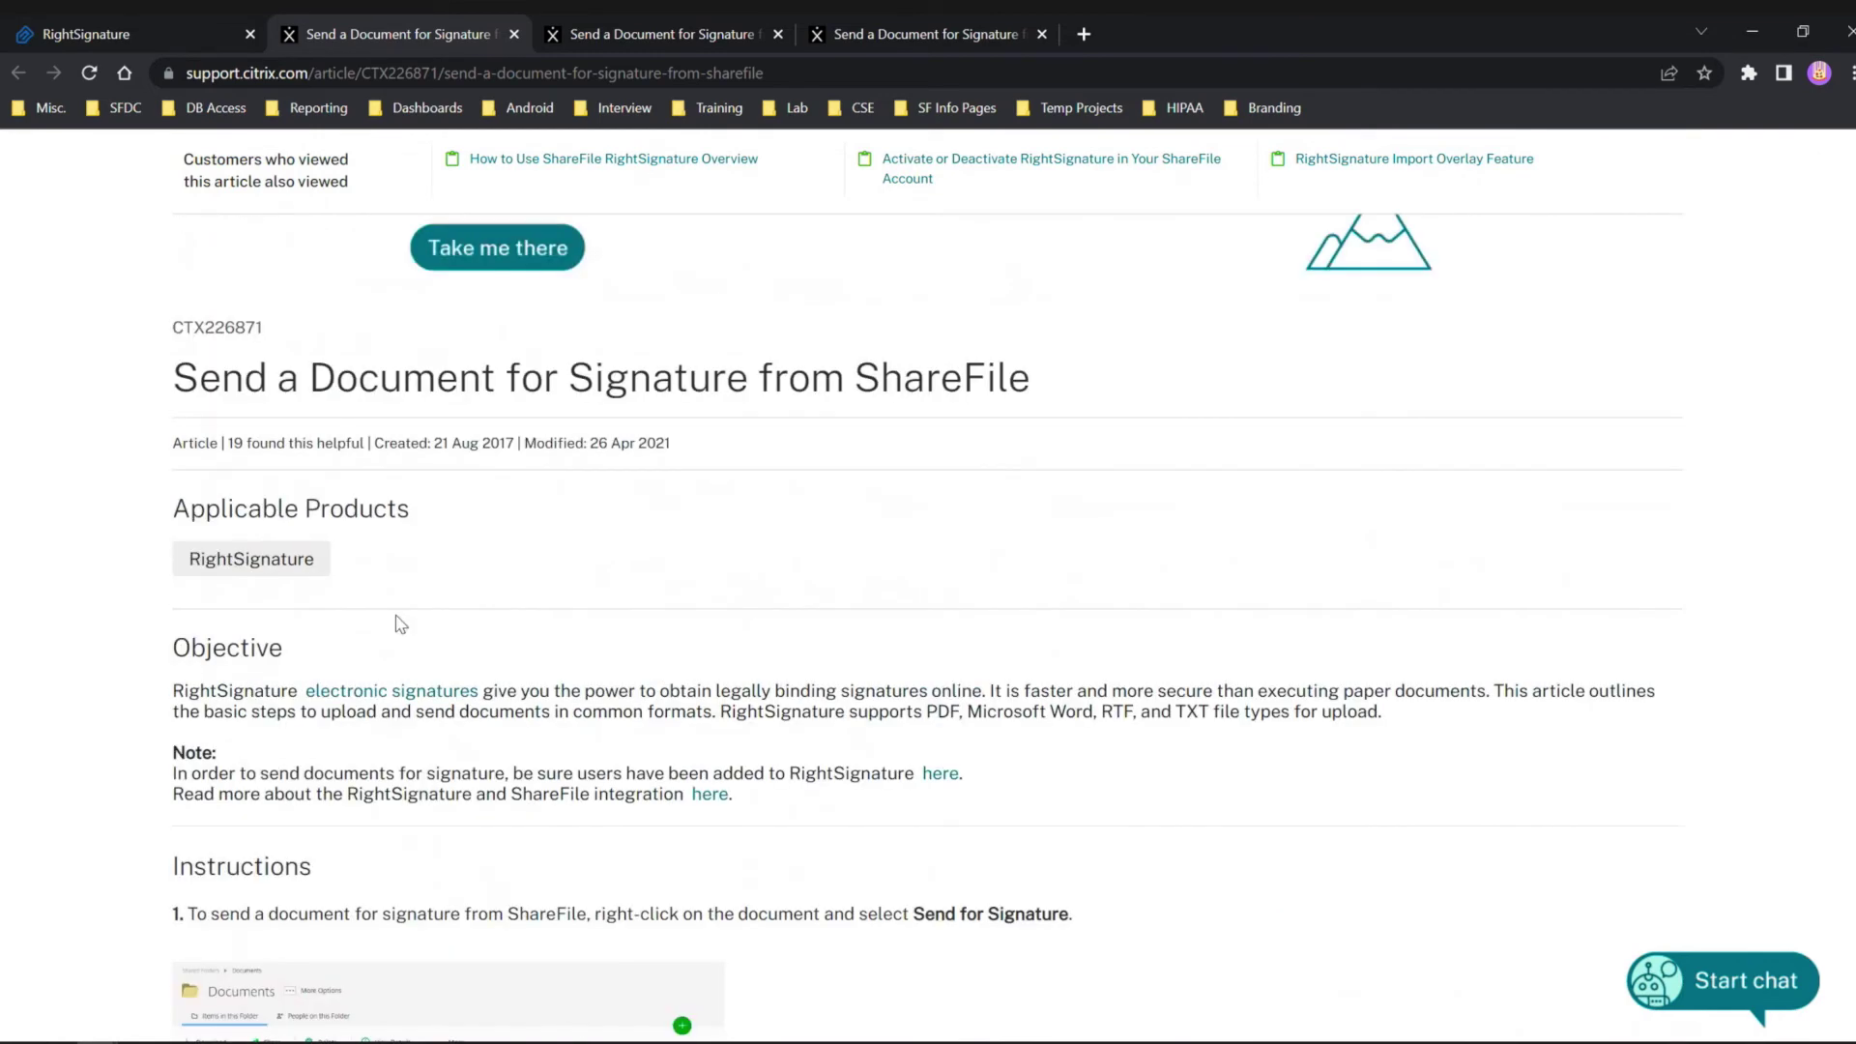
scroll(194, 488, up, 3)
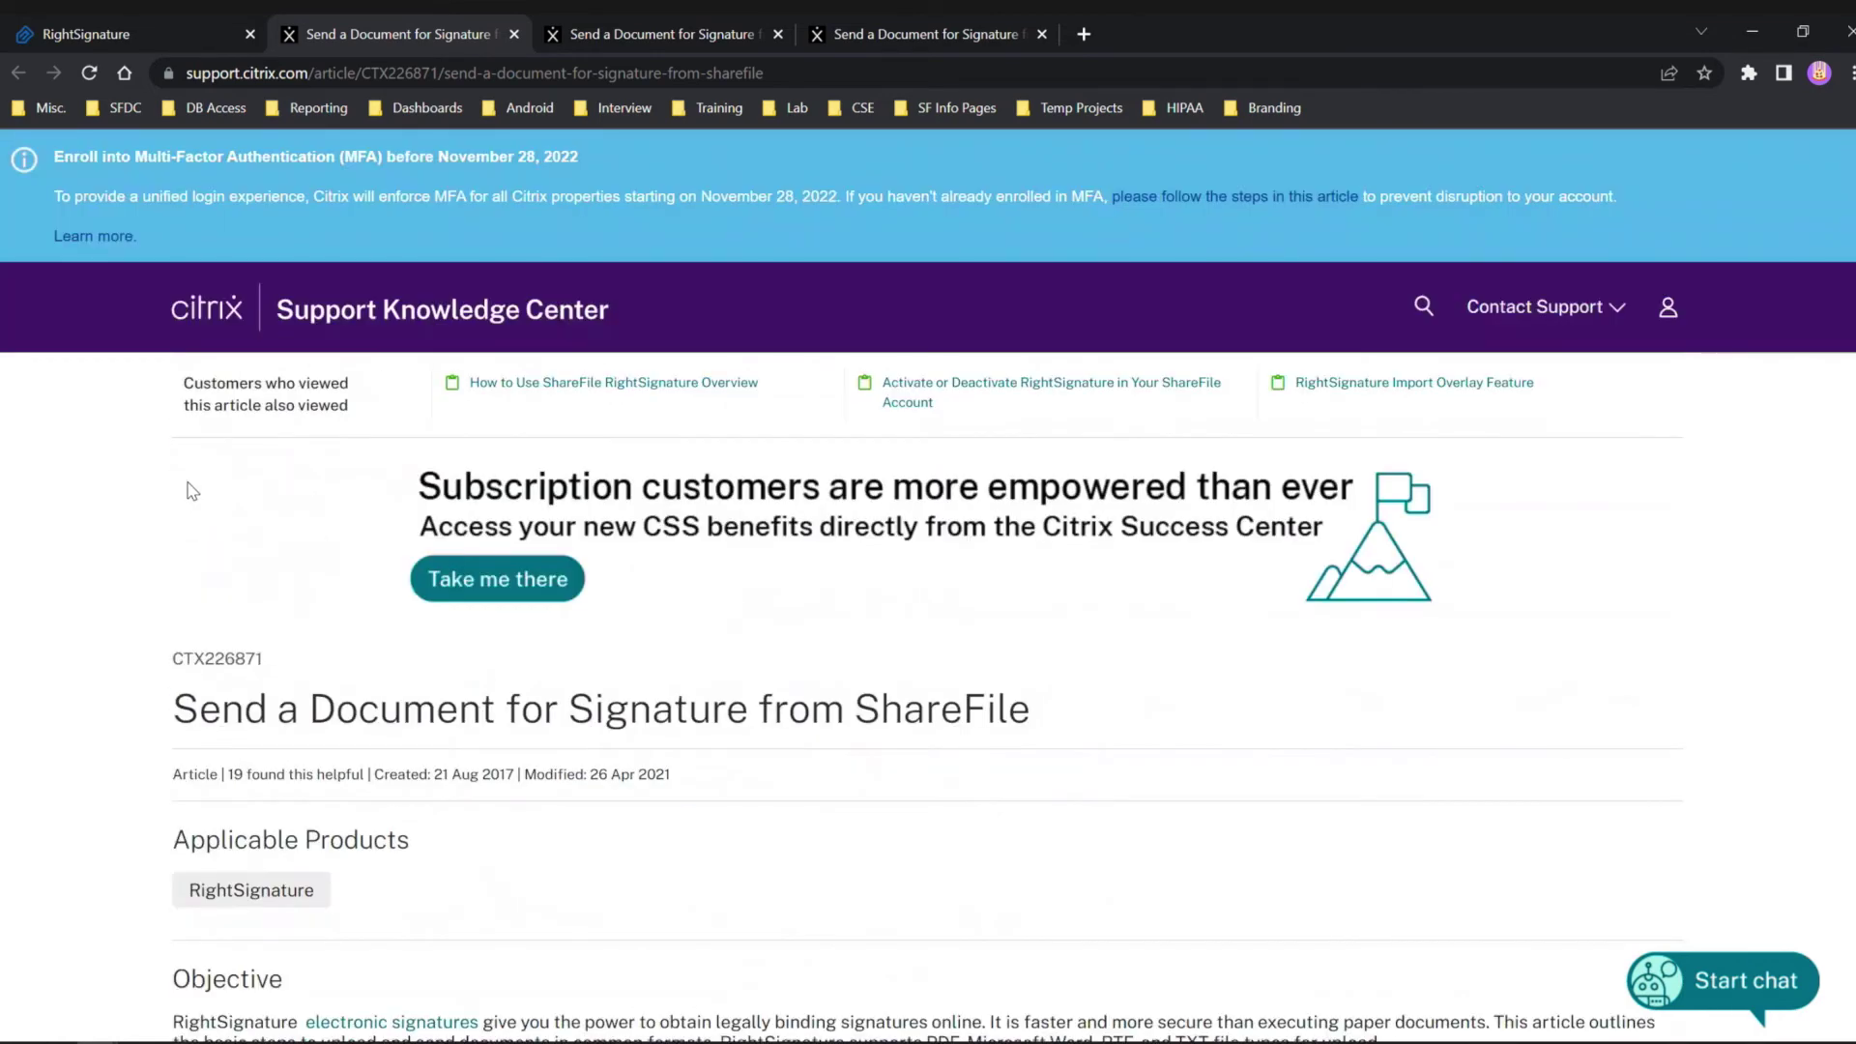
Return to the RightSignature help tab and scroll down to Send Us Your Question.
mouse_move(60, 44)
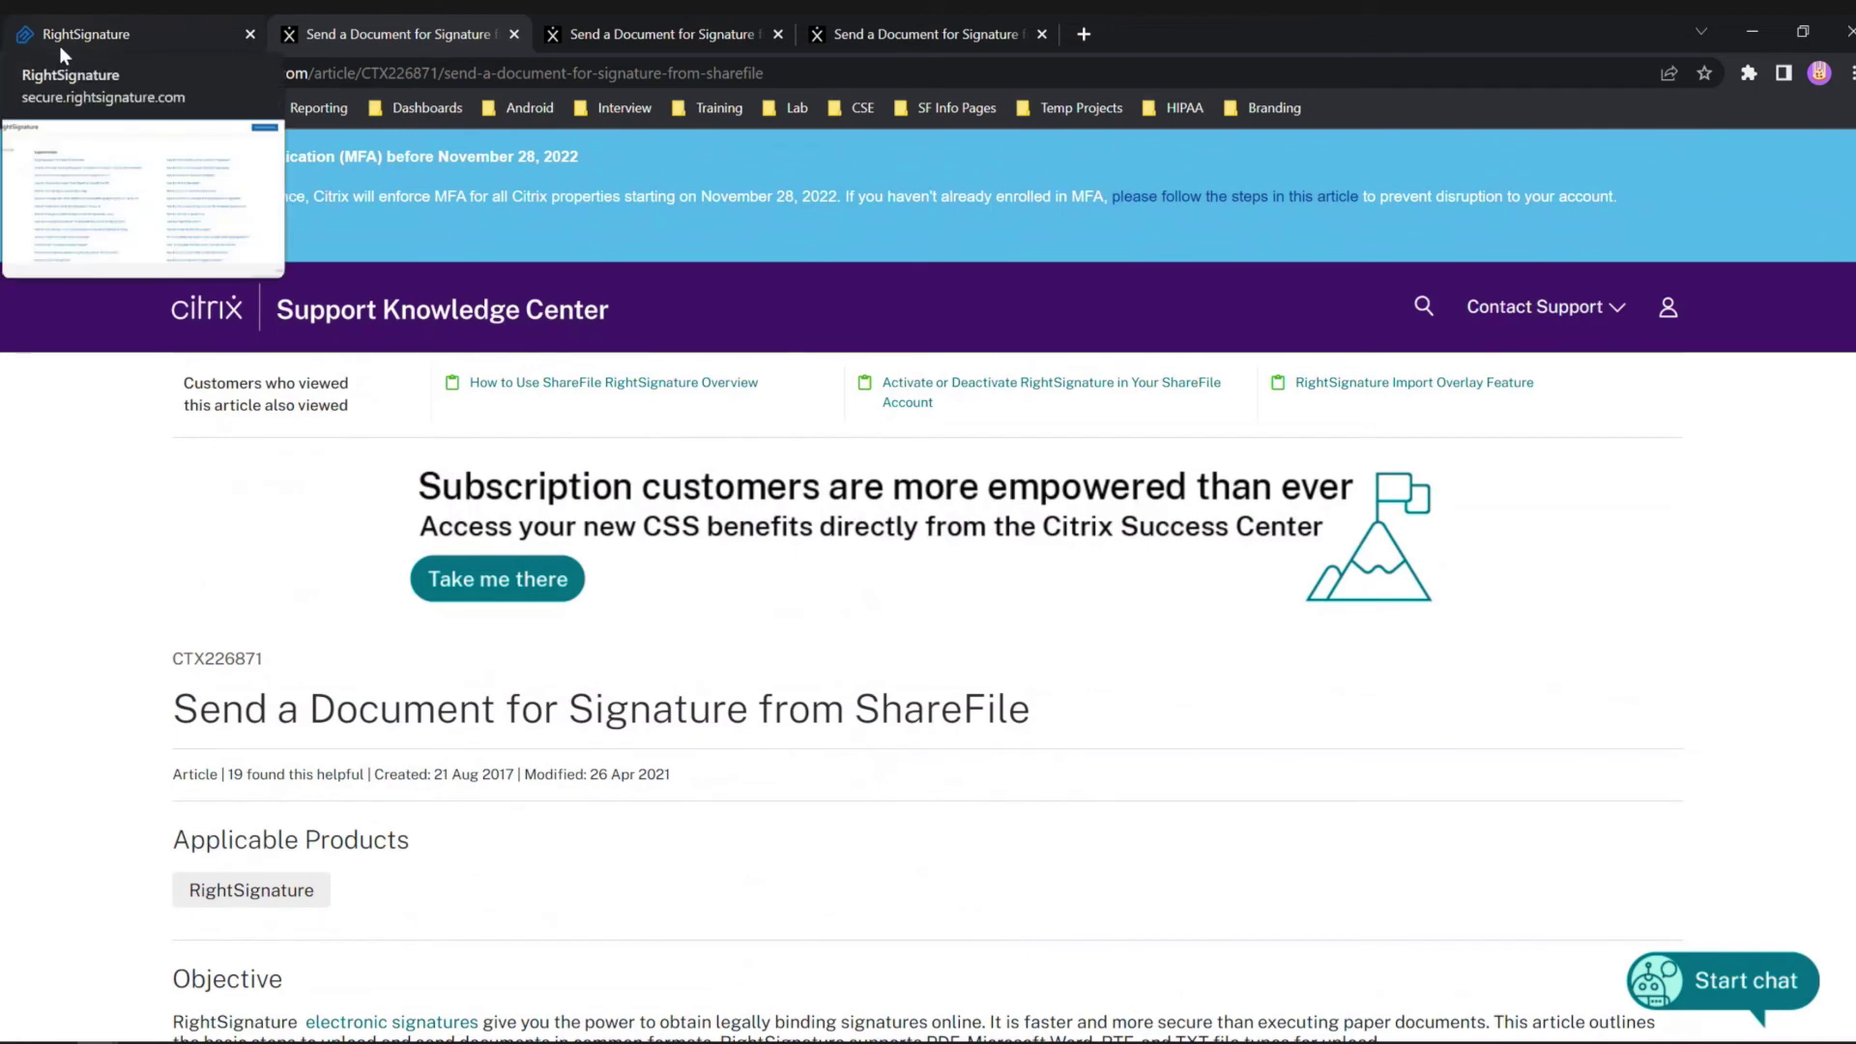
click(62, 41)
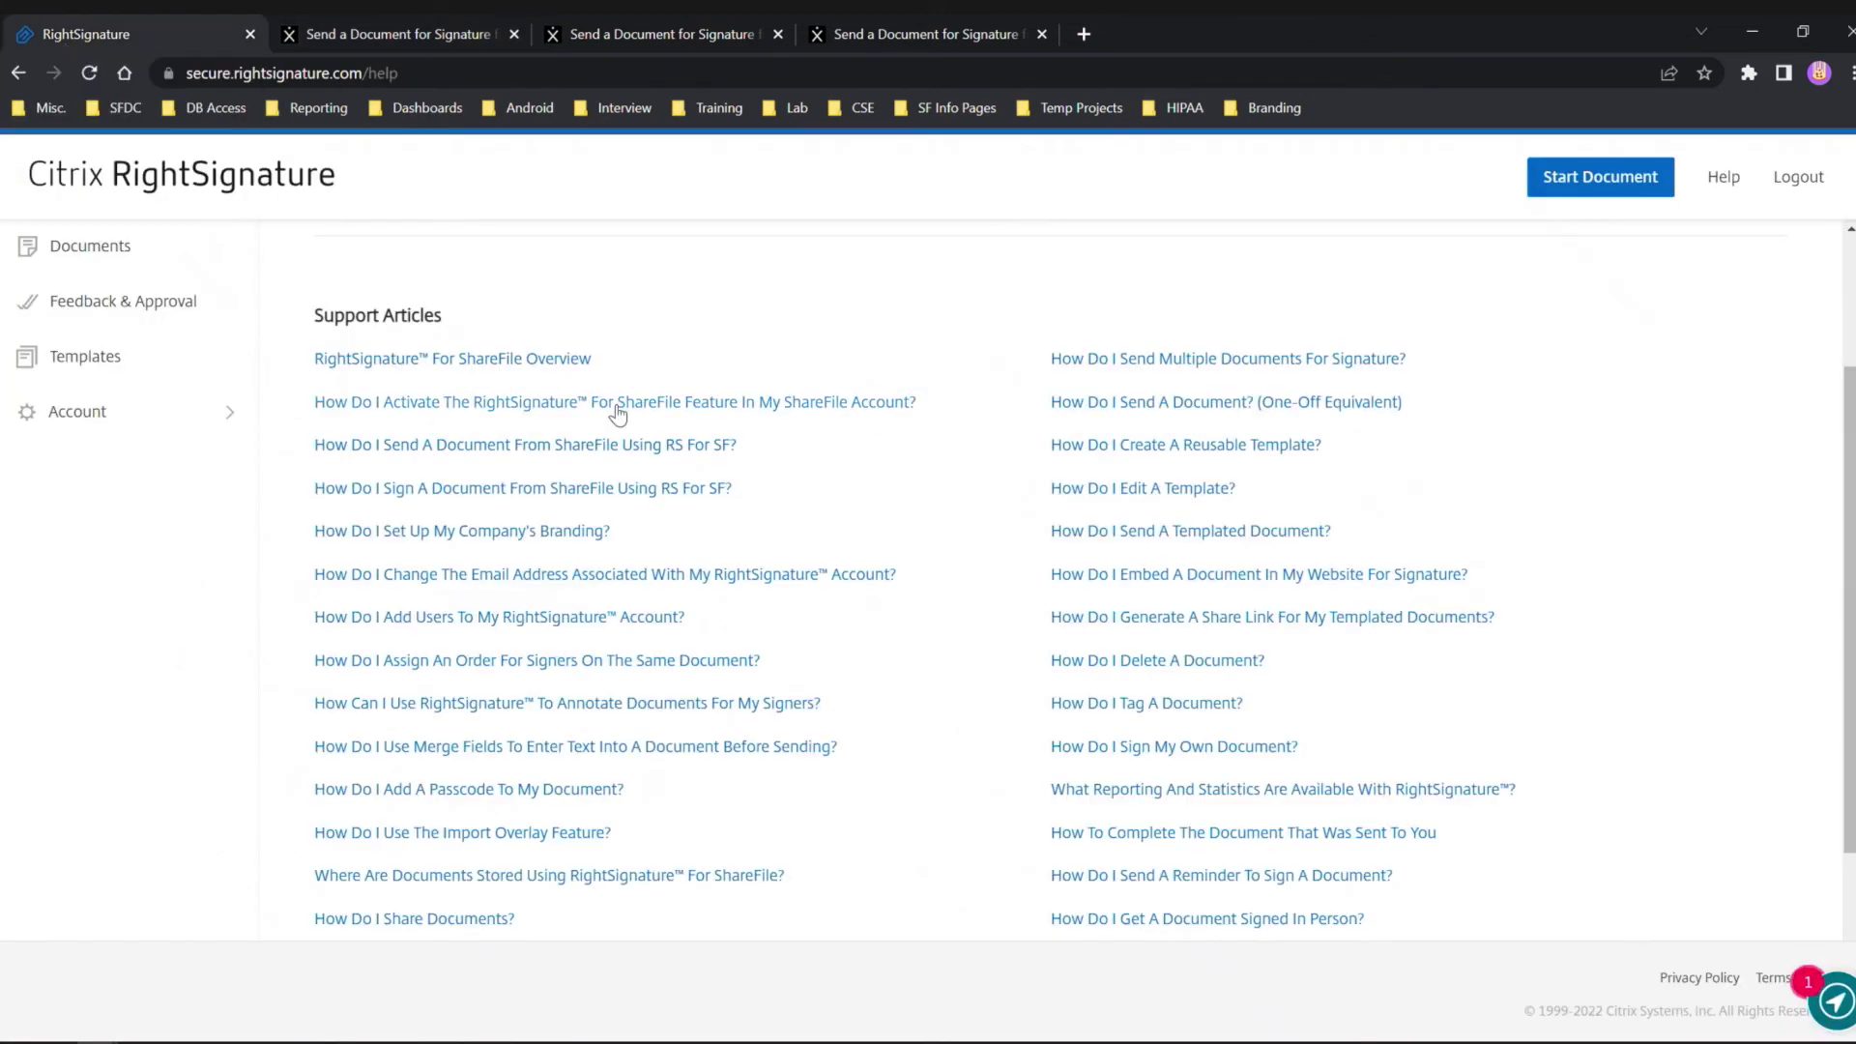
scroll(924, 710, down, 3)
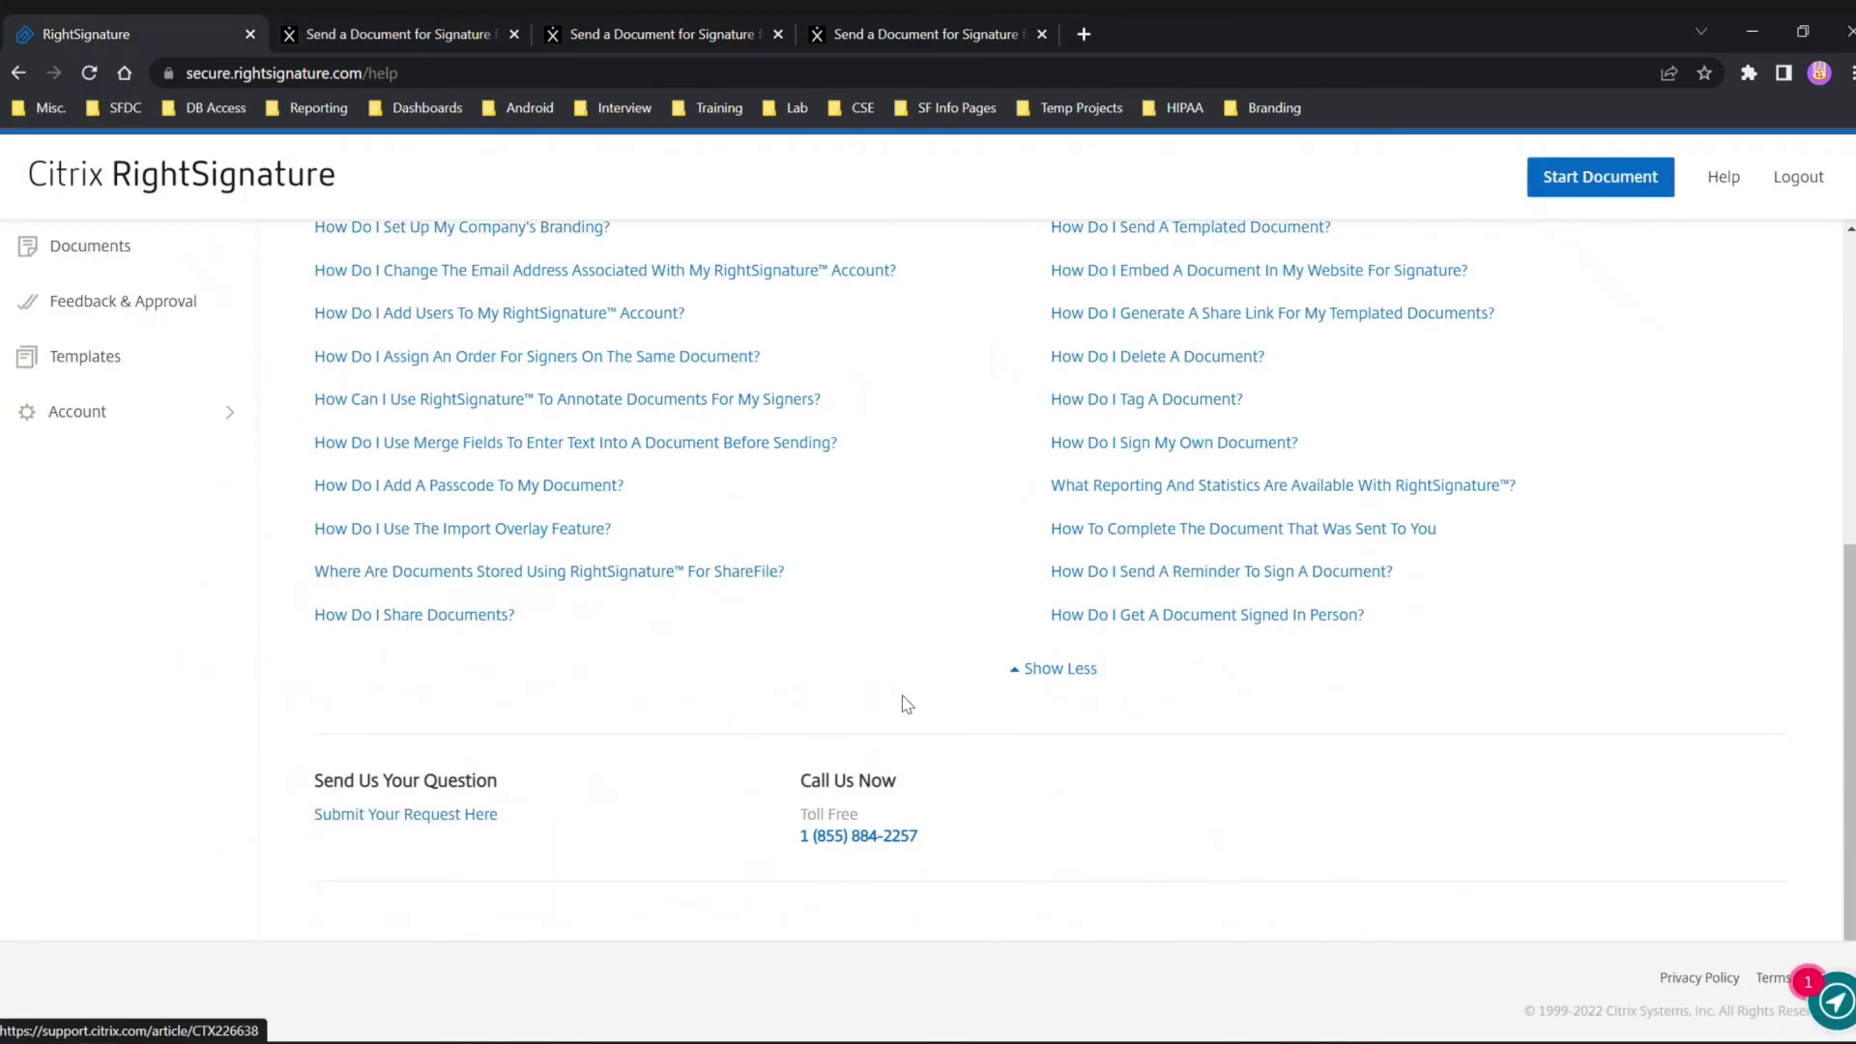